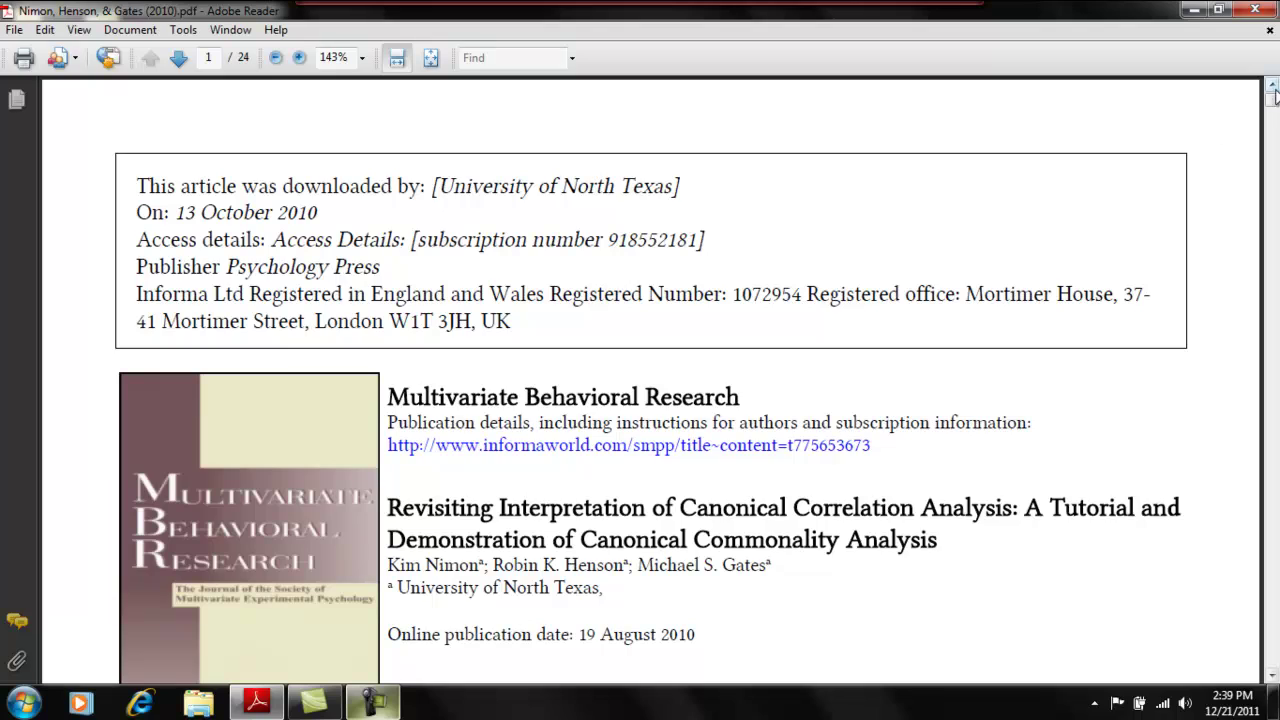
- Scroll to page 23 and copy the file name 'Canonical correlation.sps' from Appendix B
drag(1272, 103, 1273, 637)
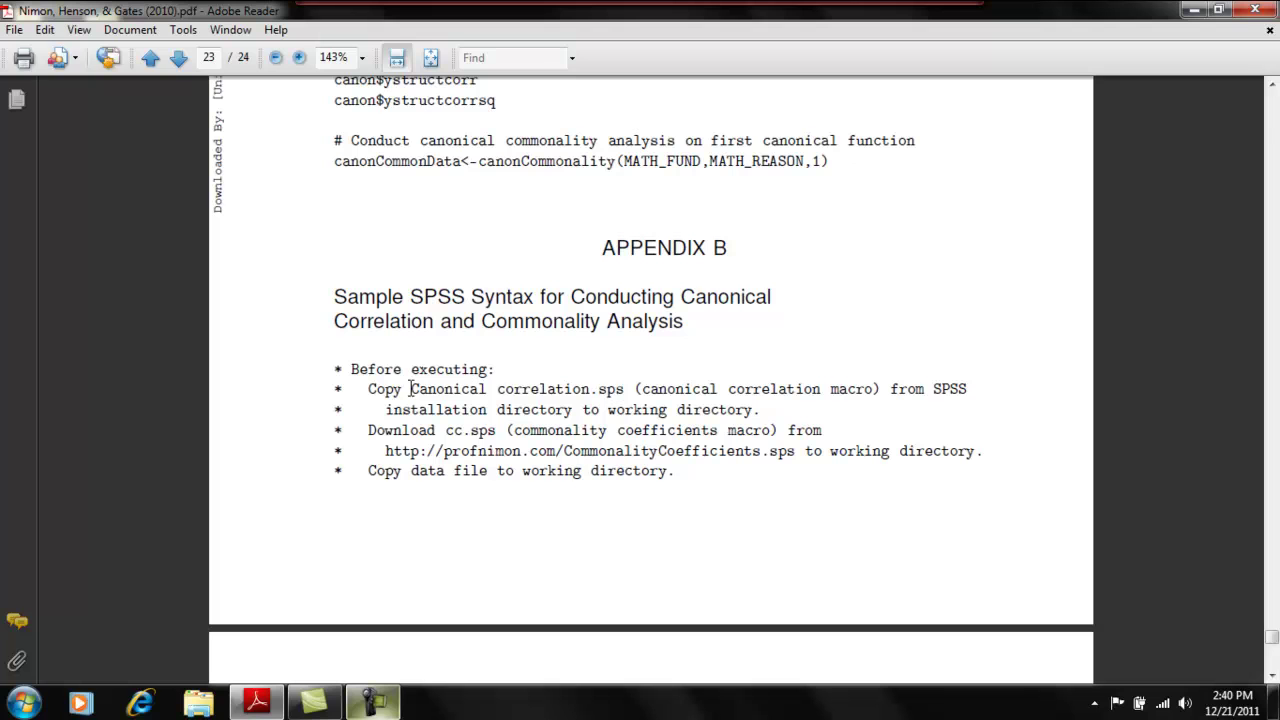
drag(410, 389, 622, 387)
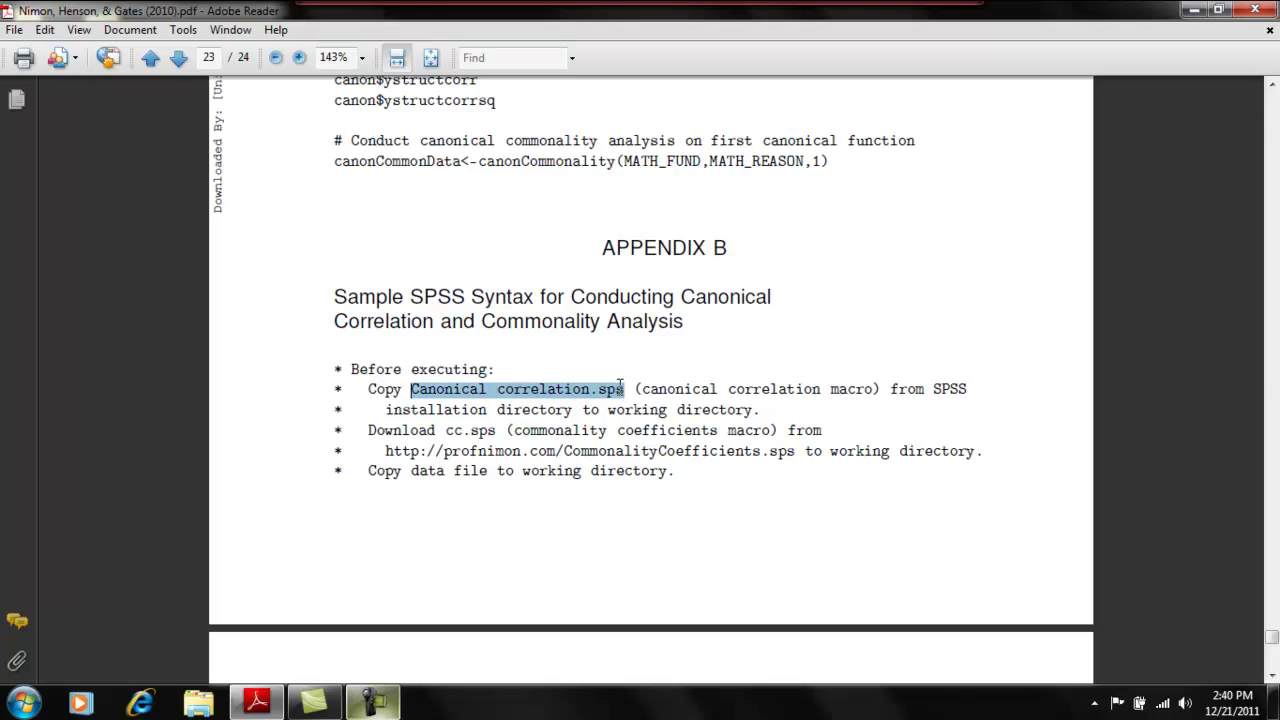
right_click(590, 396)
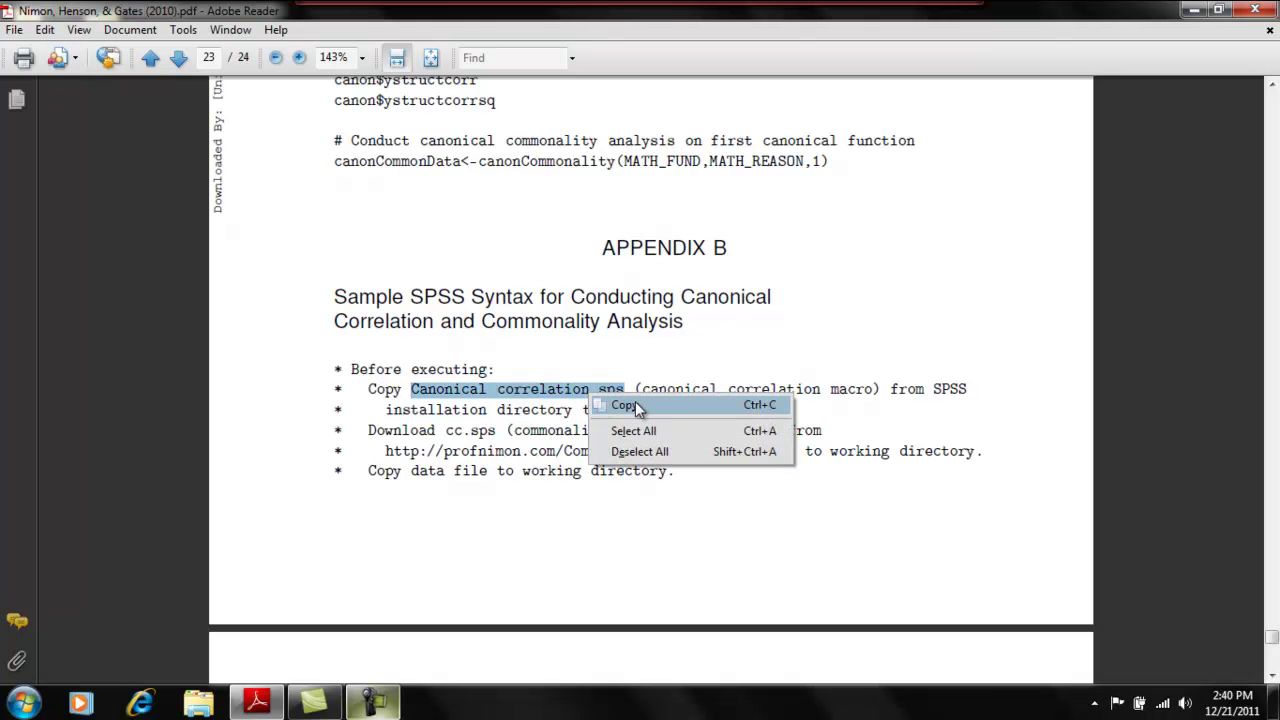
click(623, 405)
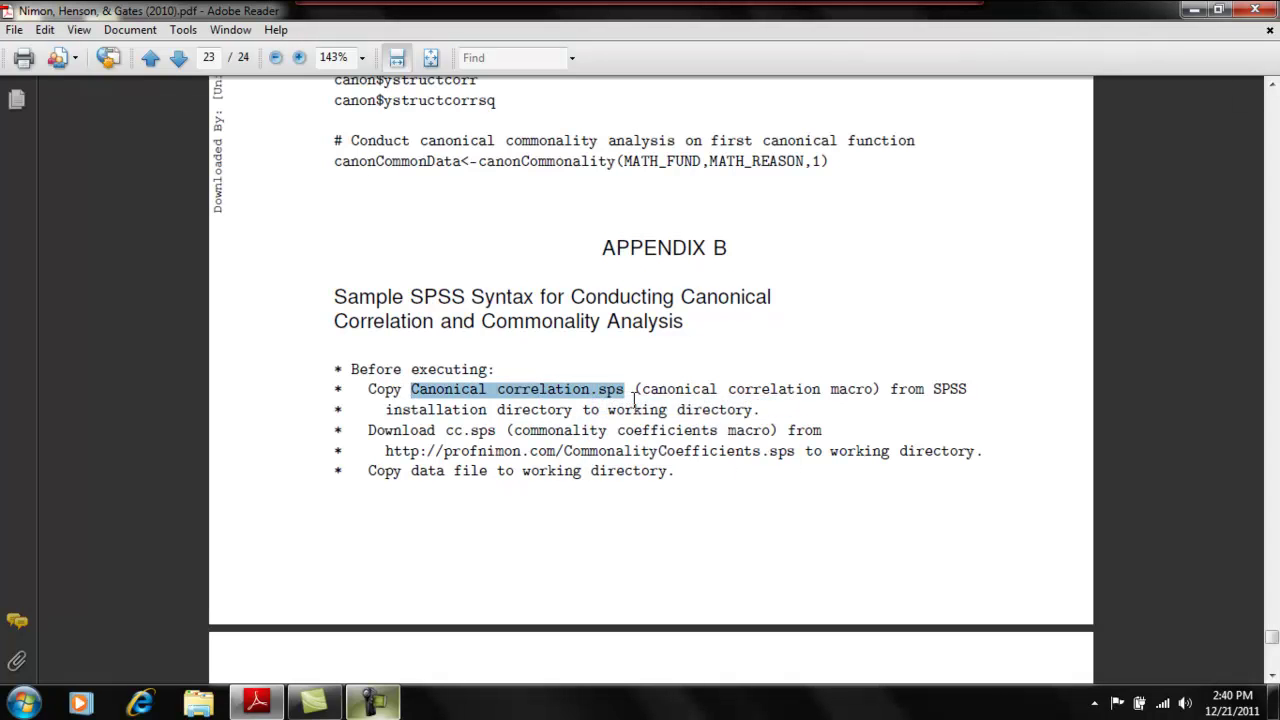
- Launch PASW Statistics 18, skip the welcome dialog and open the Help Topics
click(1190, 9)
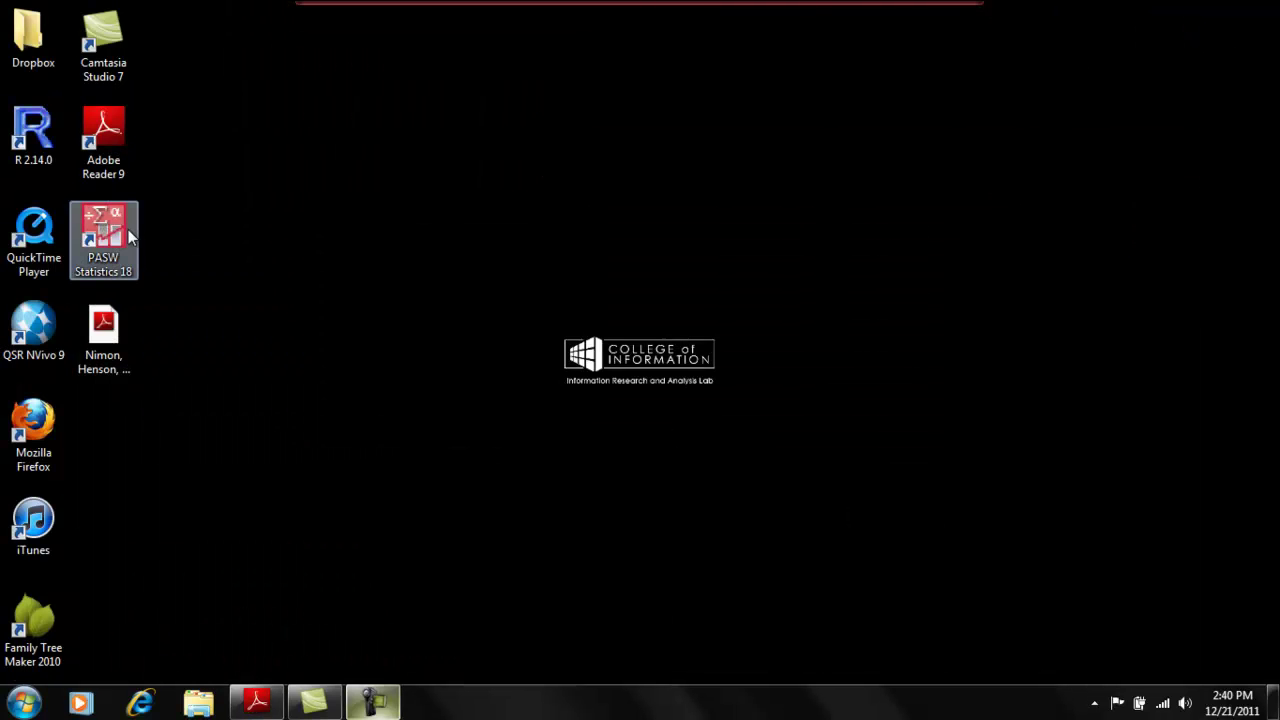
double_click(128, 234)
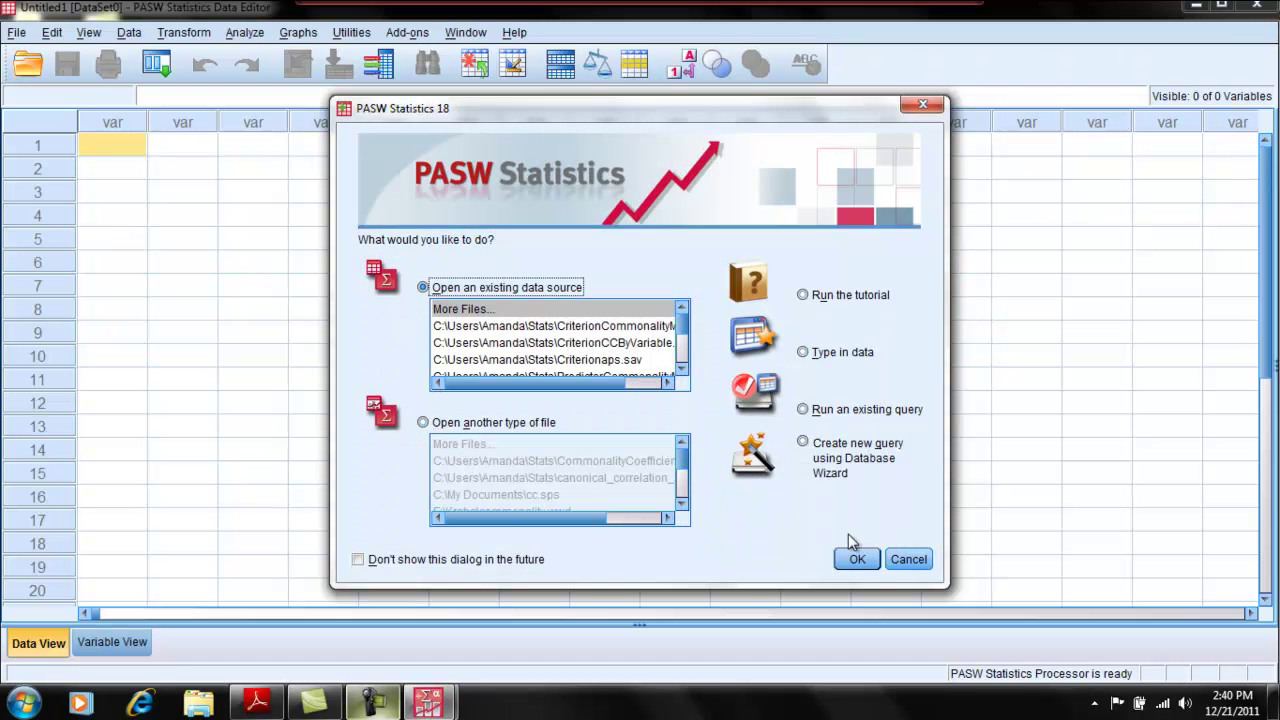
click(909, 560)
click(516, 33)
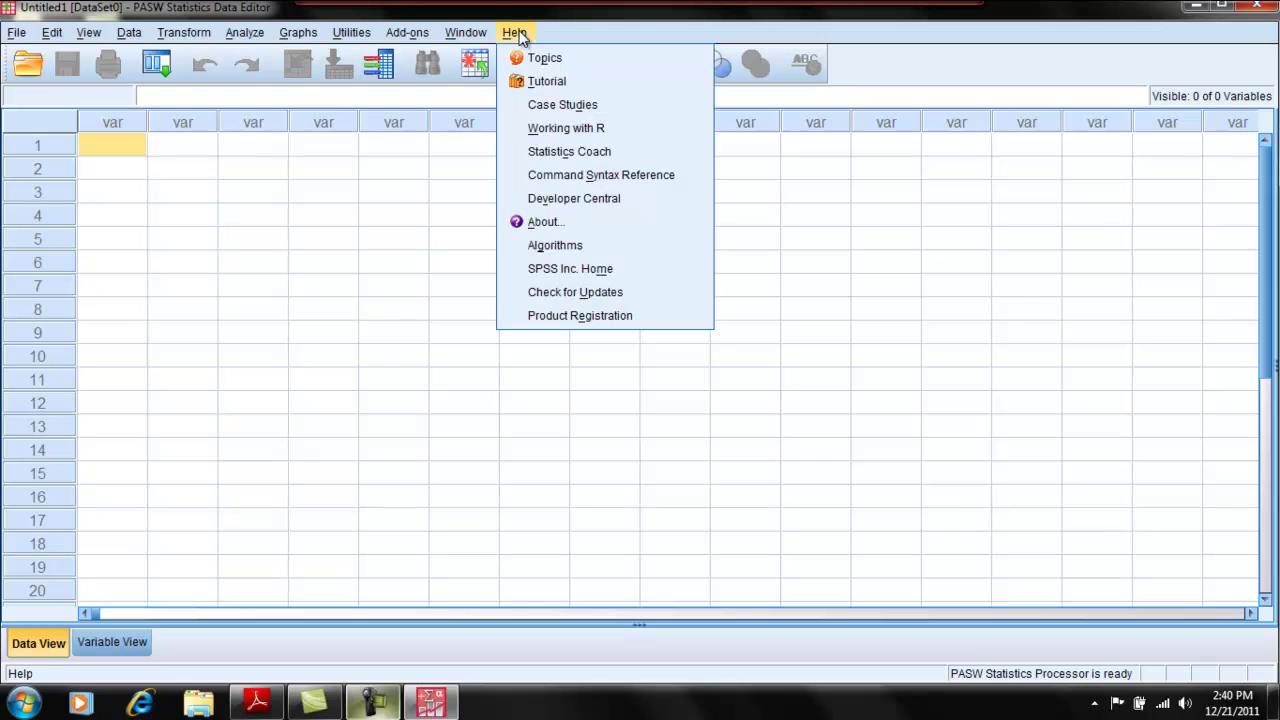
click(572, 57)
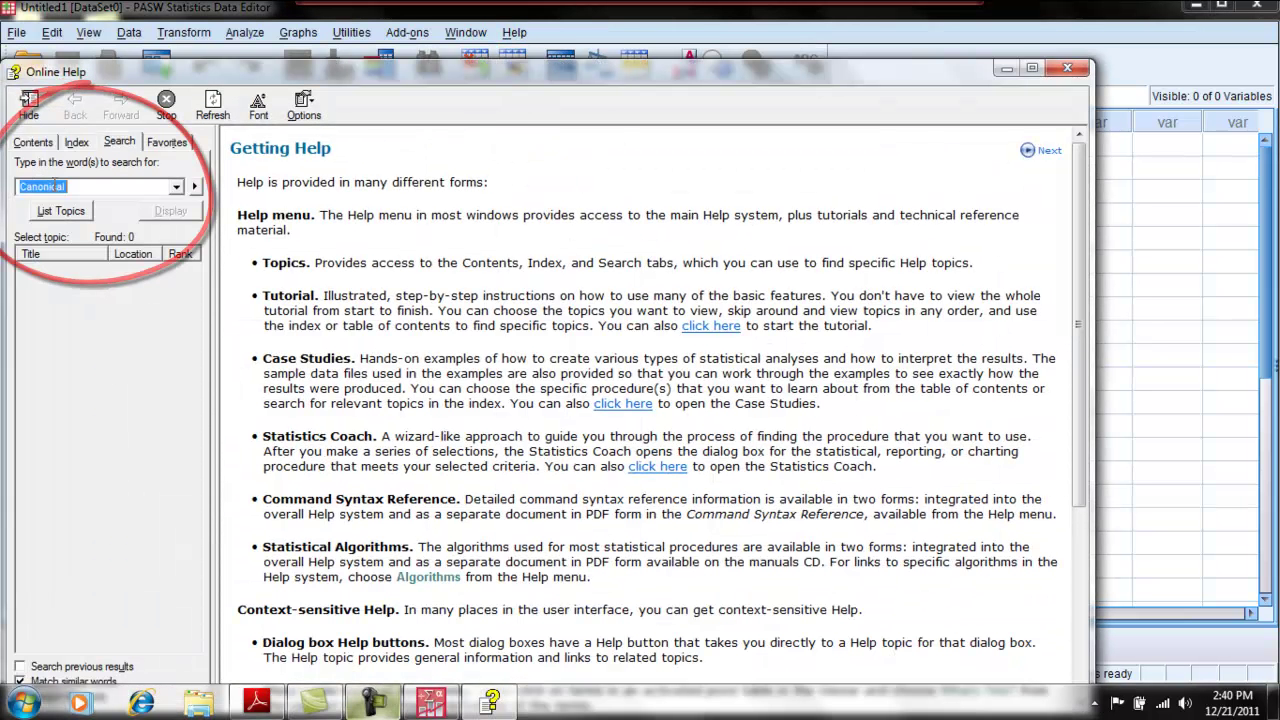
- Search help for 'Canonical correlation.sps', open the Canonical Correlation Macro topic and mark its INCLUDE path
right_click(53, 182)
click(110, 265)
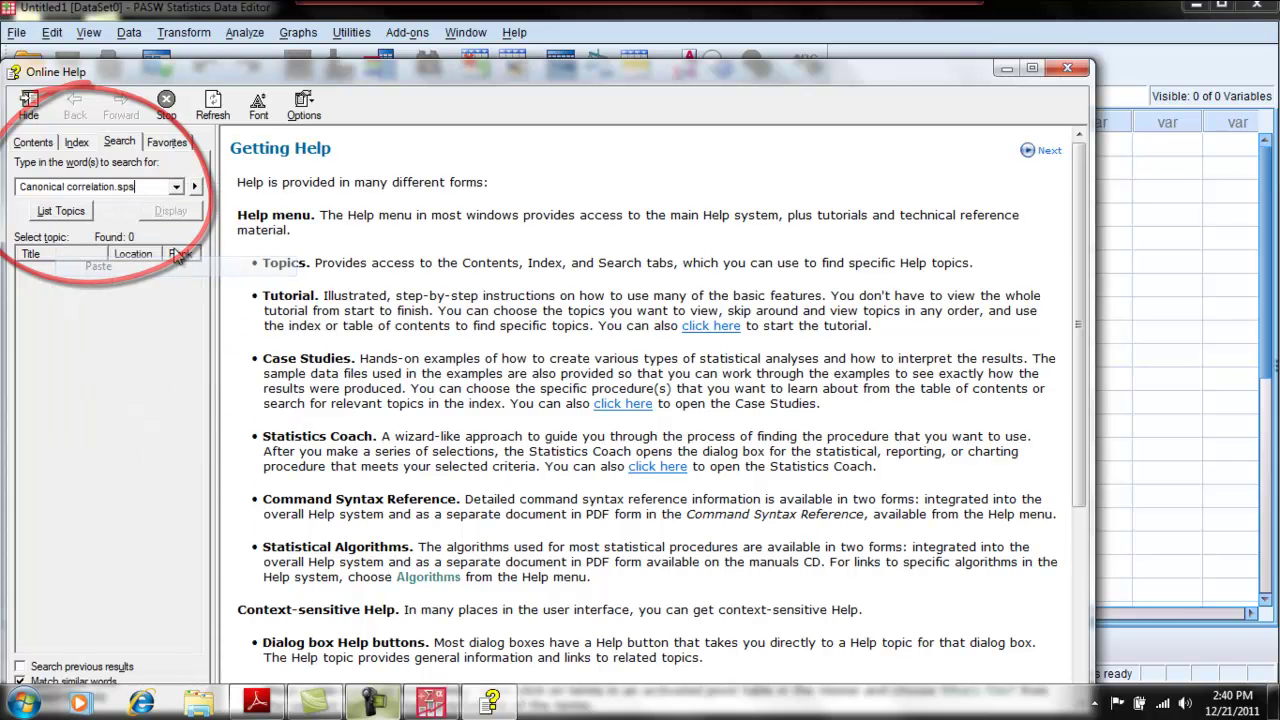
key(Return)
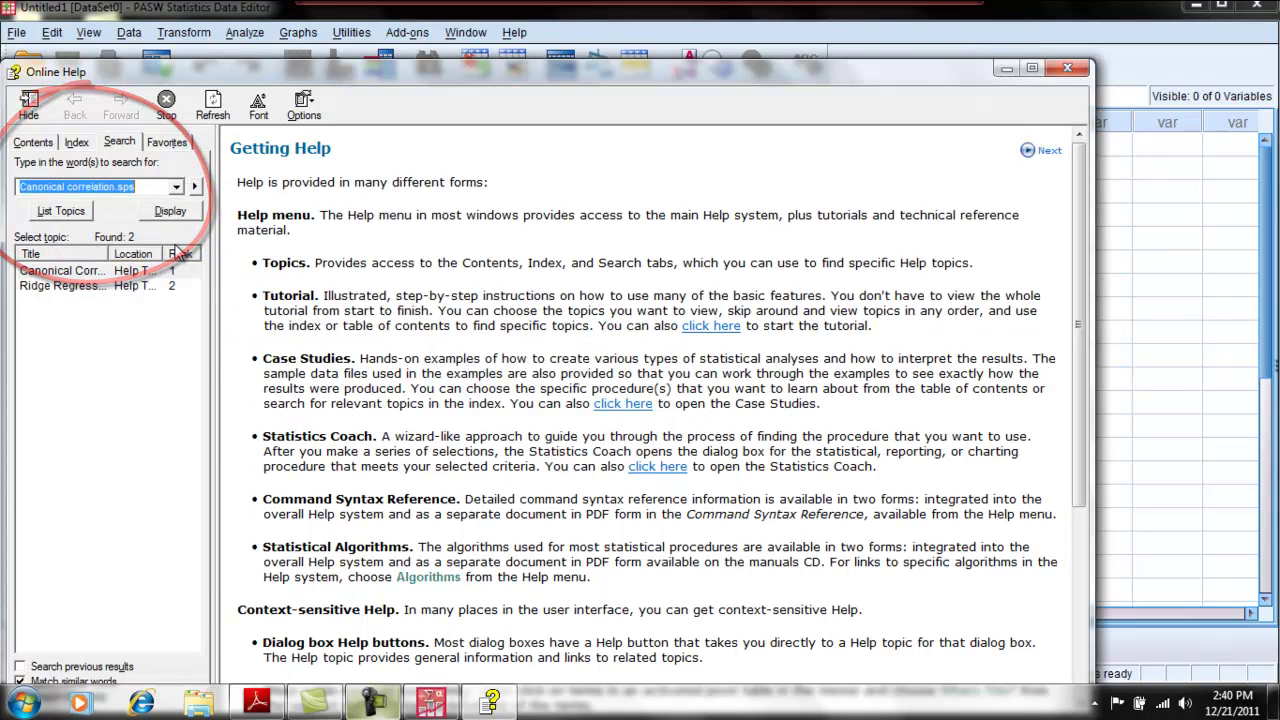
double_click(54, 274)
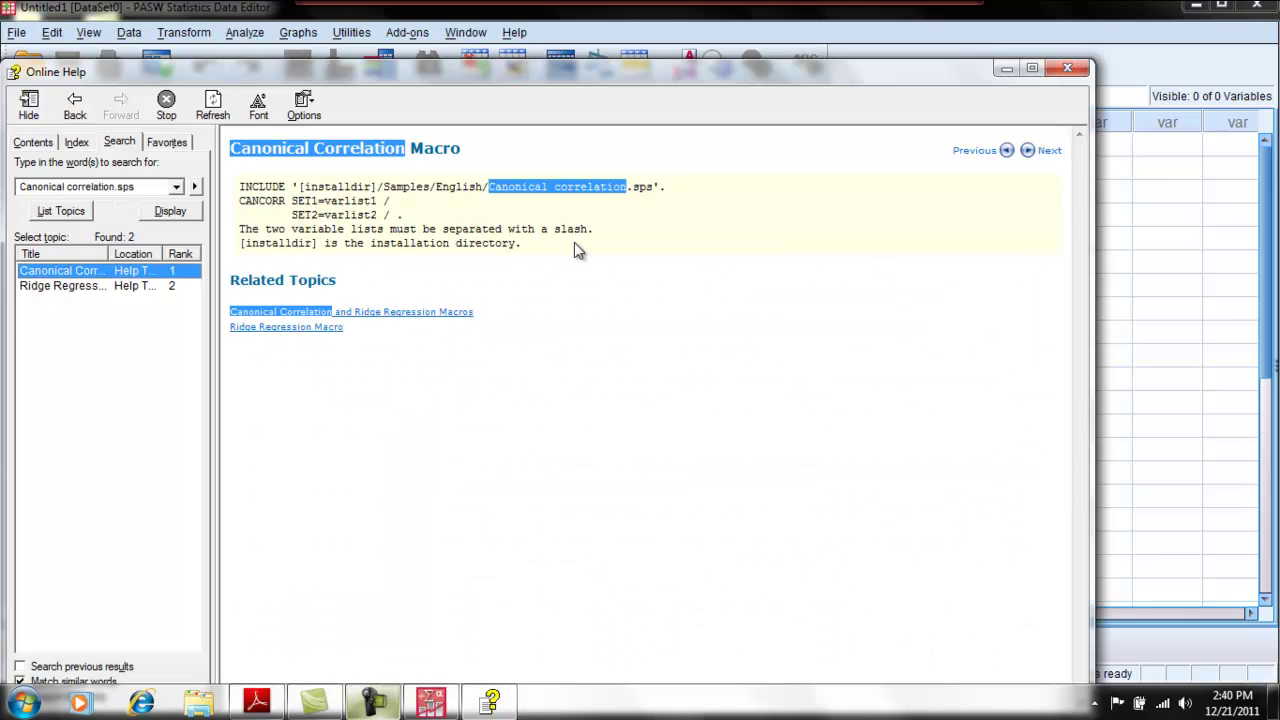
drag(134, 192, 789, 321)
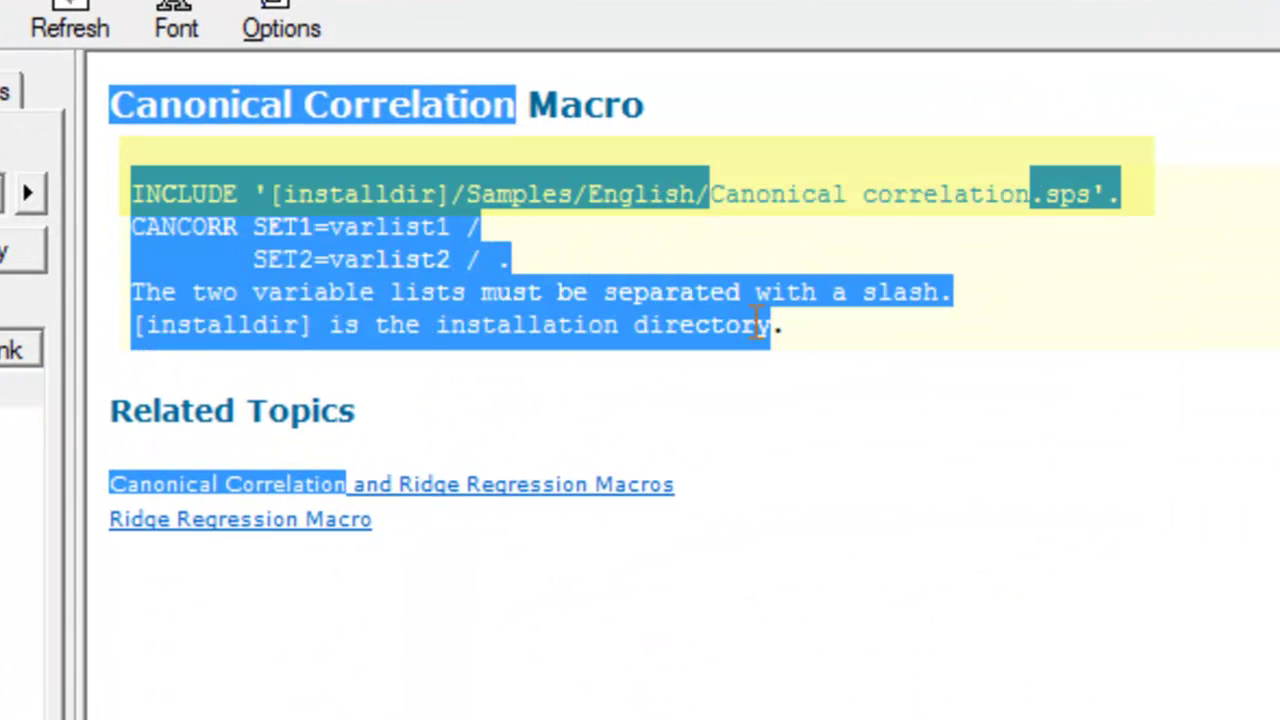
click(789, 321)
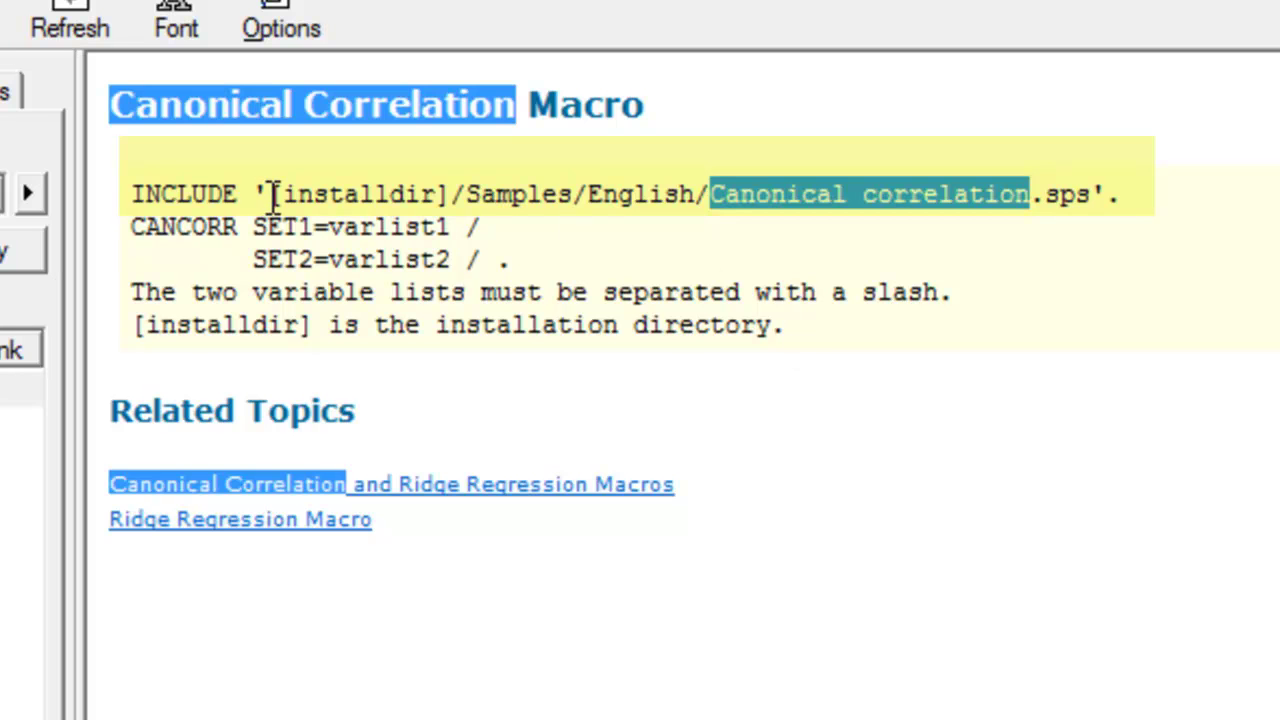
drag(271, 194, 1160, 189)
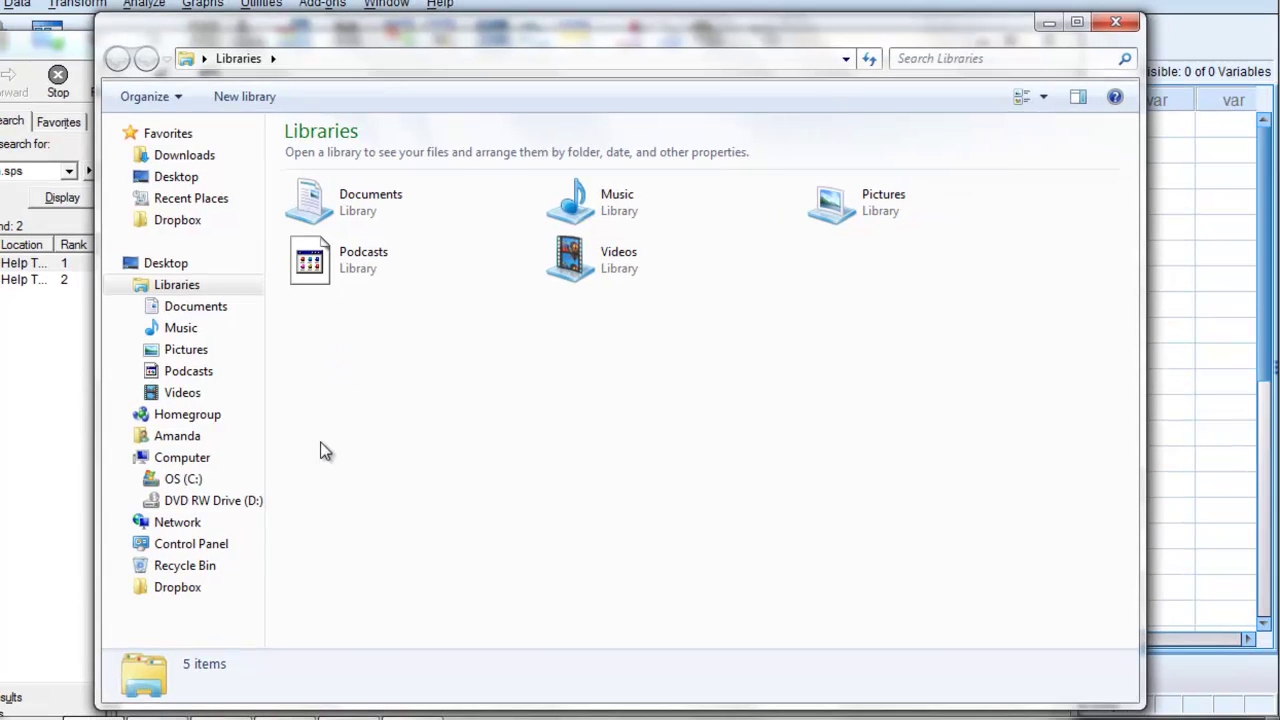
- Copy the Canonical correlation file from C:\Program Files\SPSSInc\PASWStatistics18\Samples\English
click(174, 482)
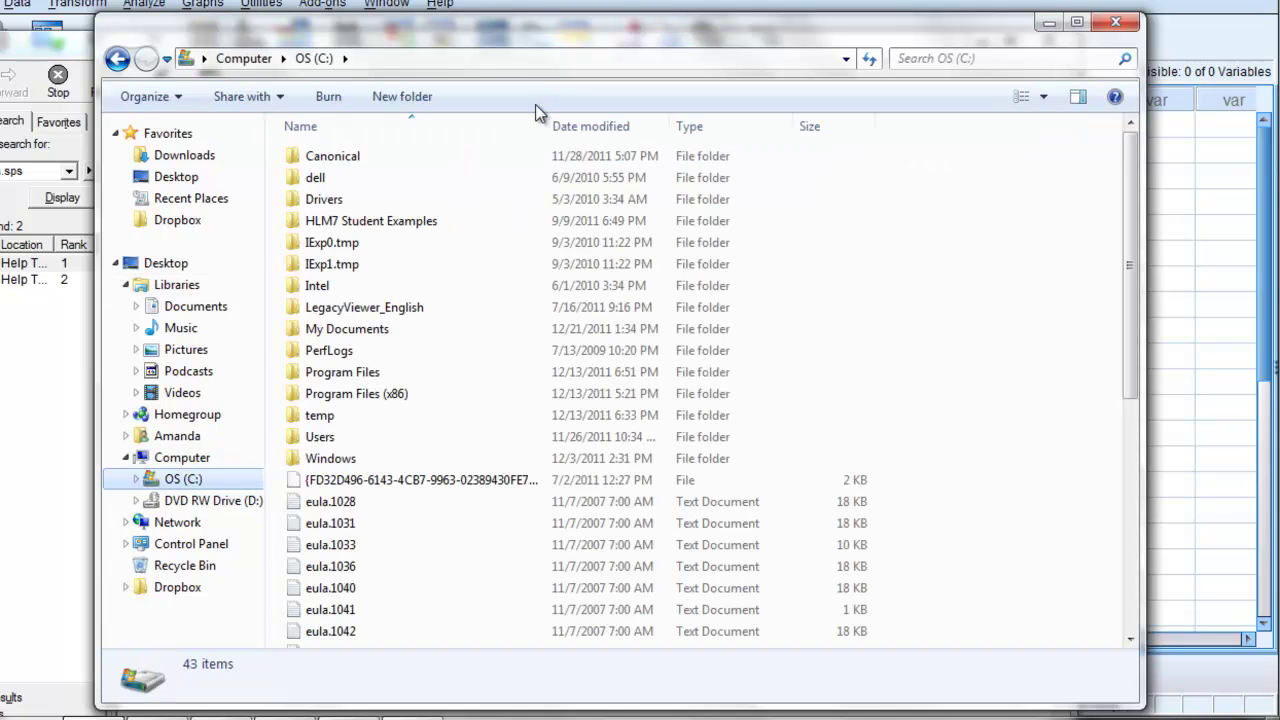
double_click(390, 373)
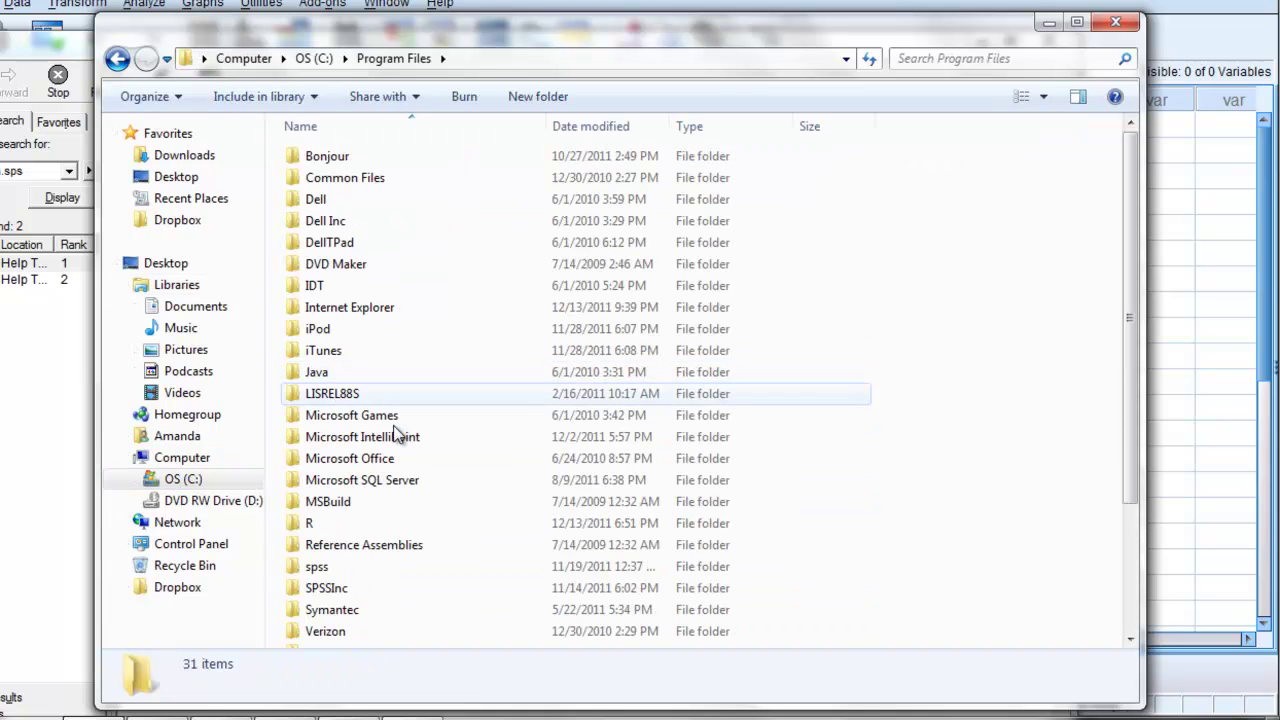
double_click(365, 594)
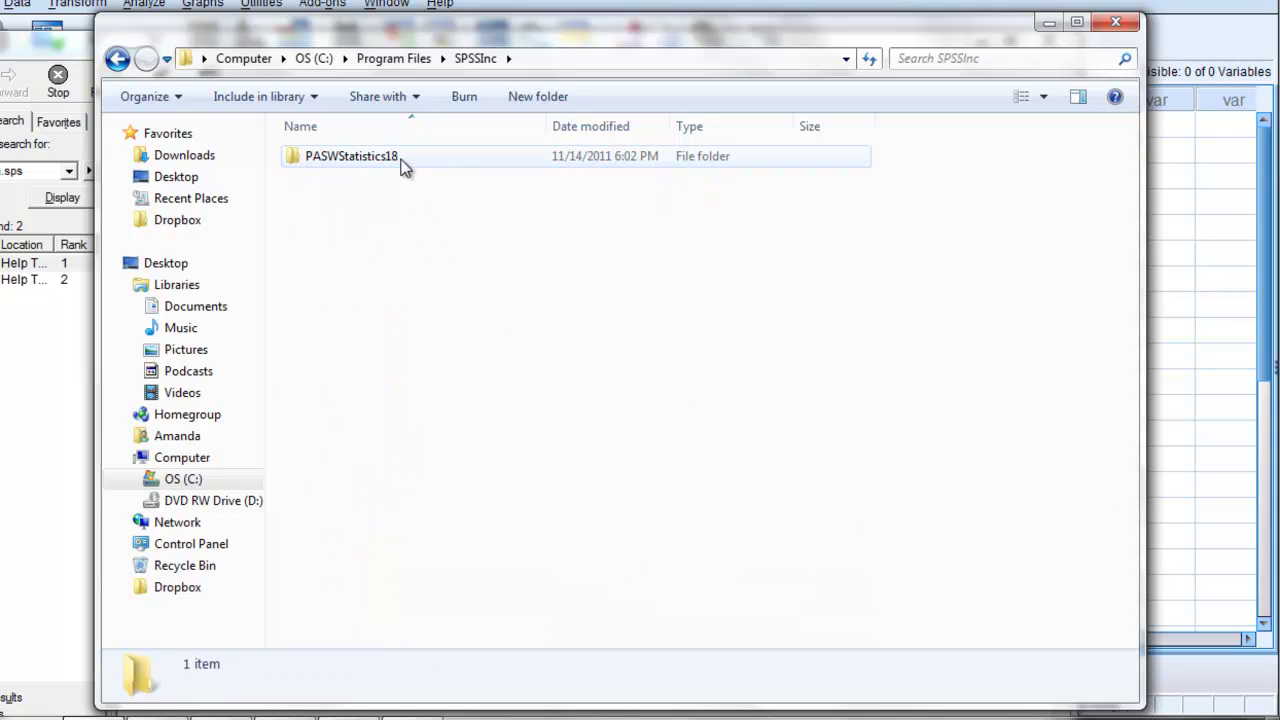
double_click(401, 162)
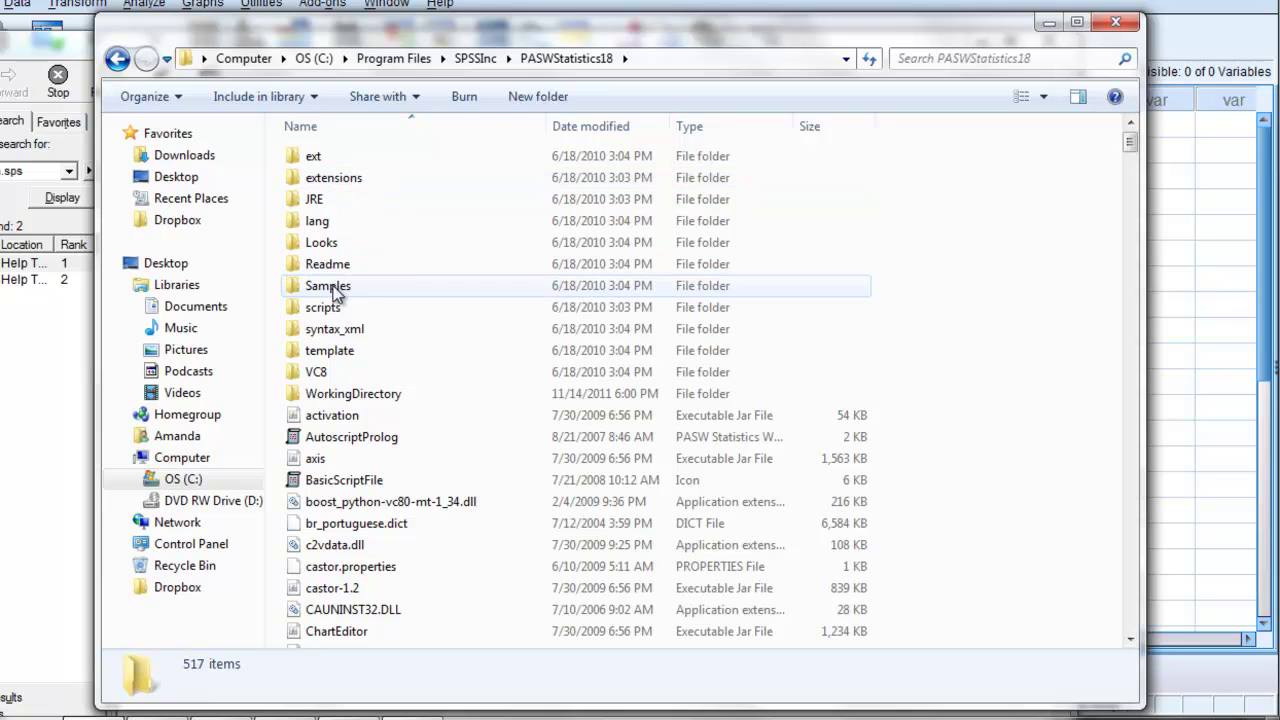
mouse_move(325, 288)
double_click(409, 284)
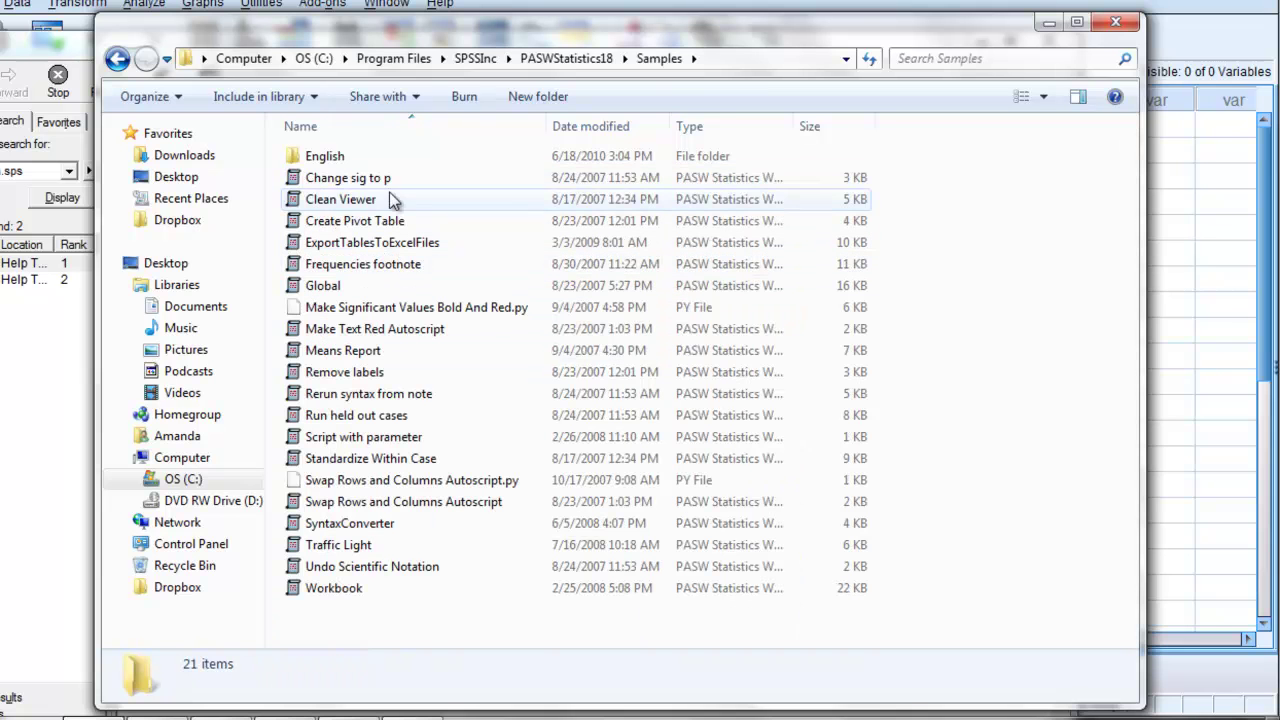
double_click(372, 157)
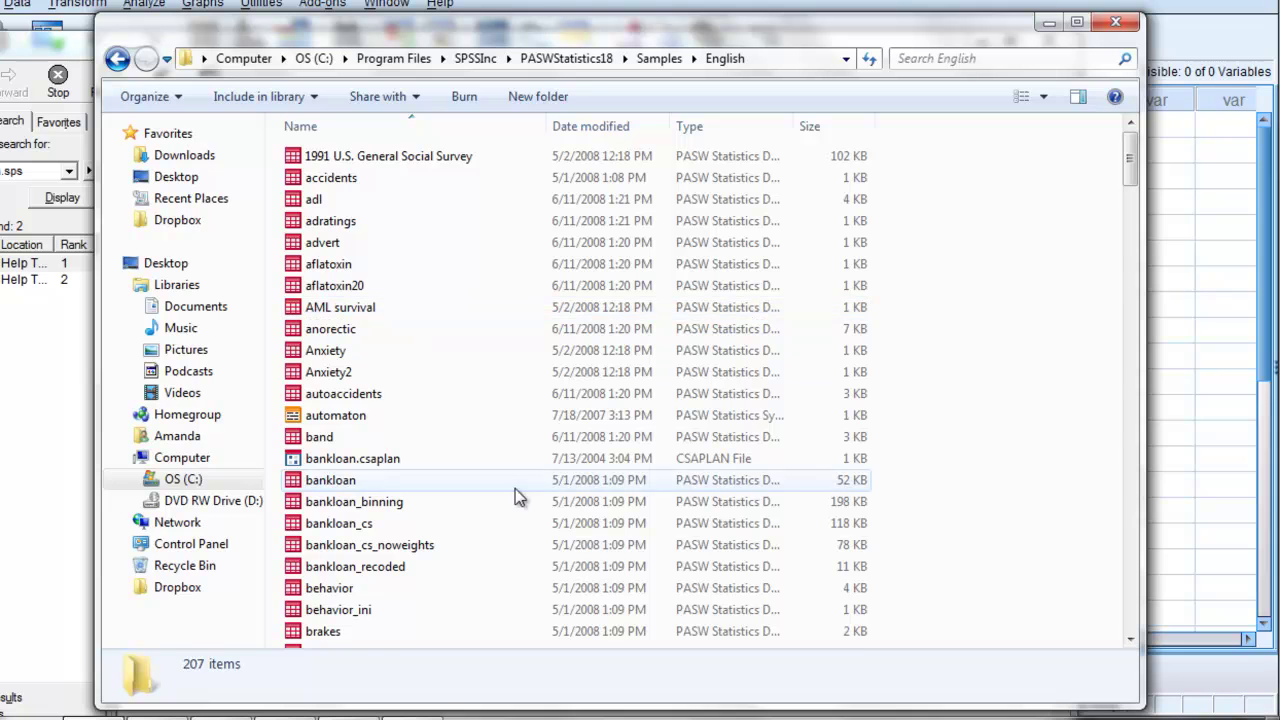
scroll(498, 422, down, 4)
scroll(491, 422, down, 2)
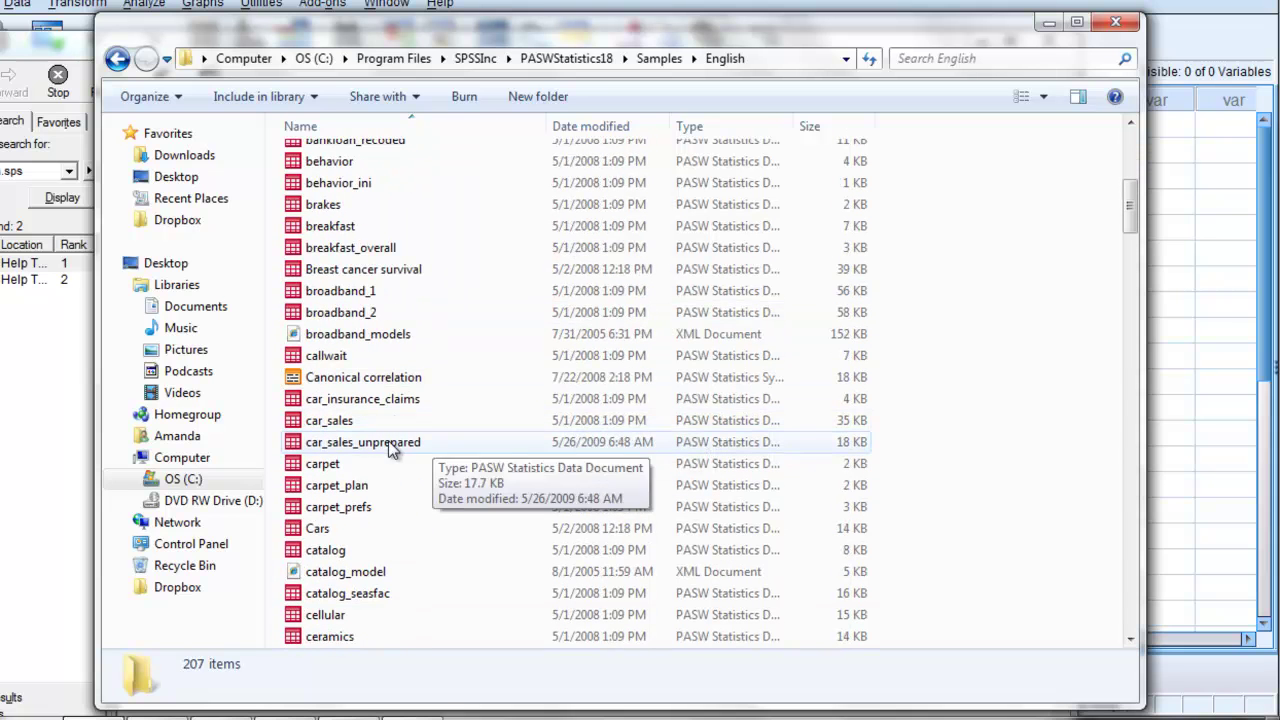
click(413, 381)
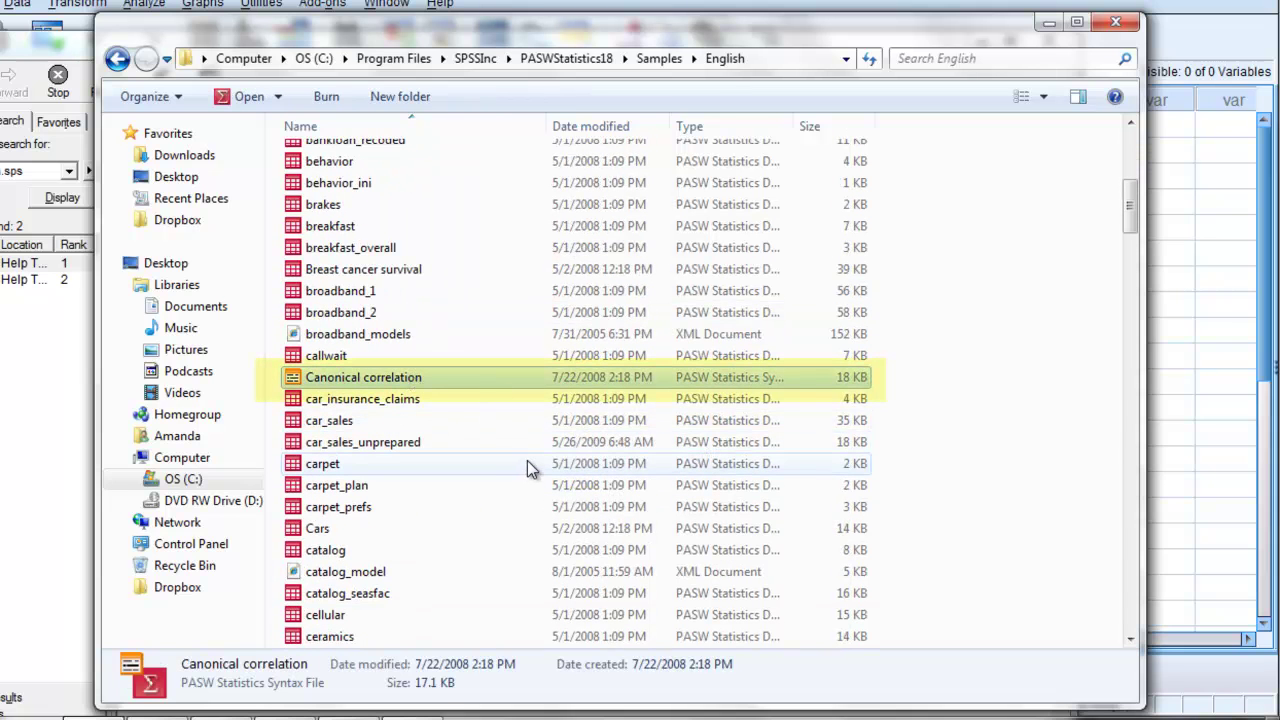
right_click(442, 375)
click(515, 539)
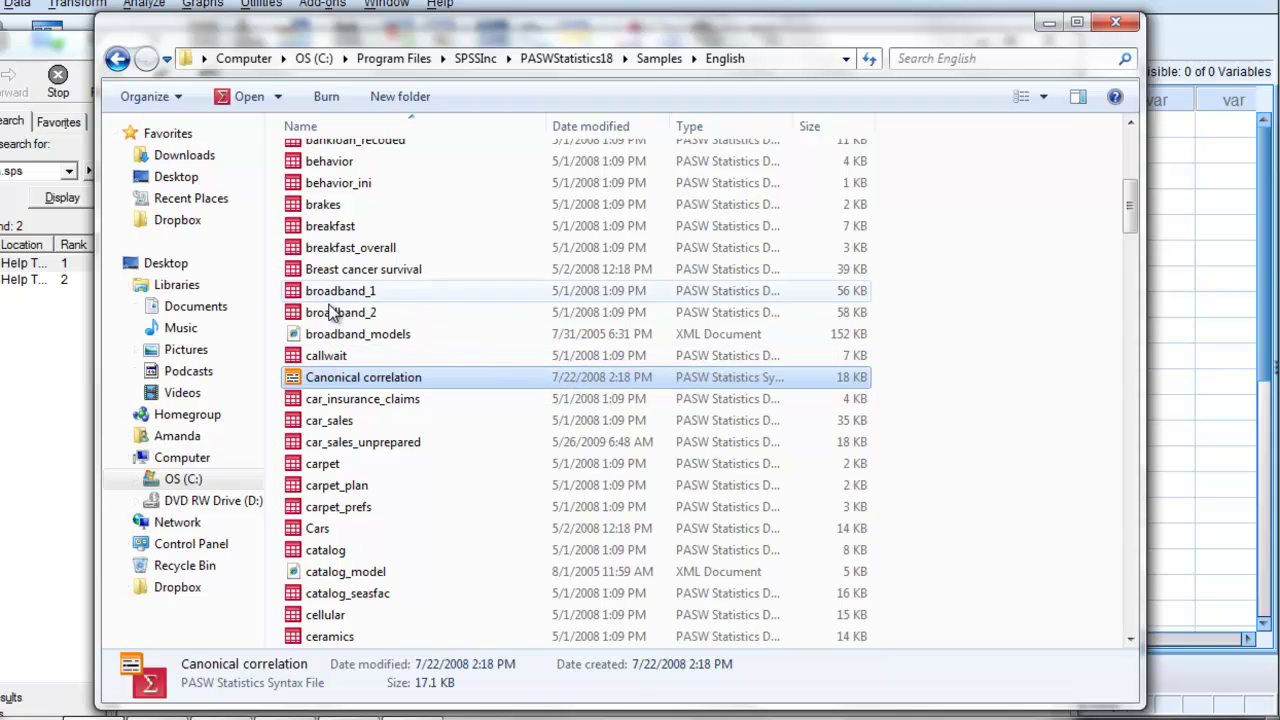
- Paste Canonical correlation.sps into the Stats folder in the home directory
click(180, 437)
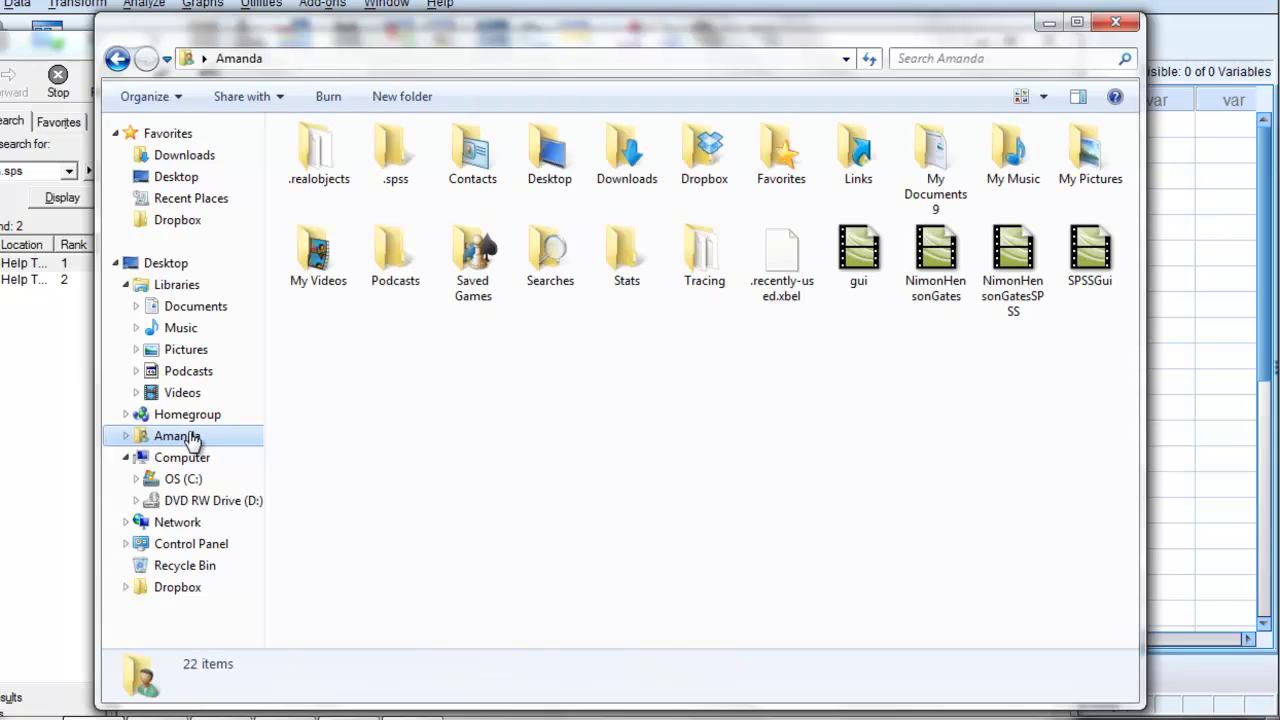
double_click(623, 268)
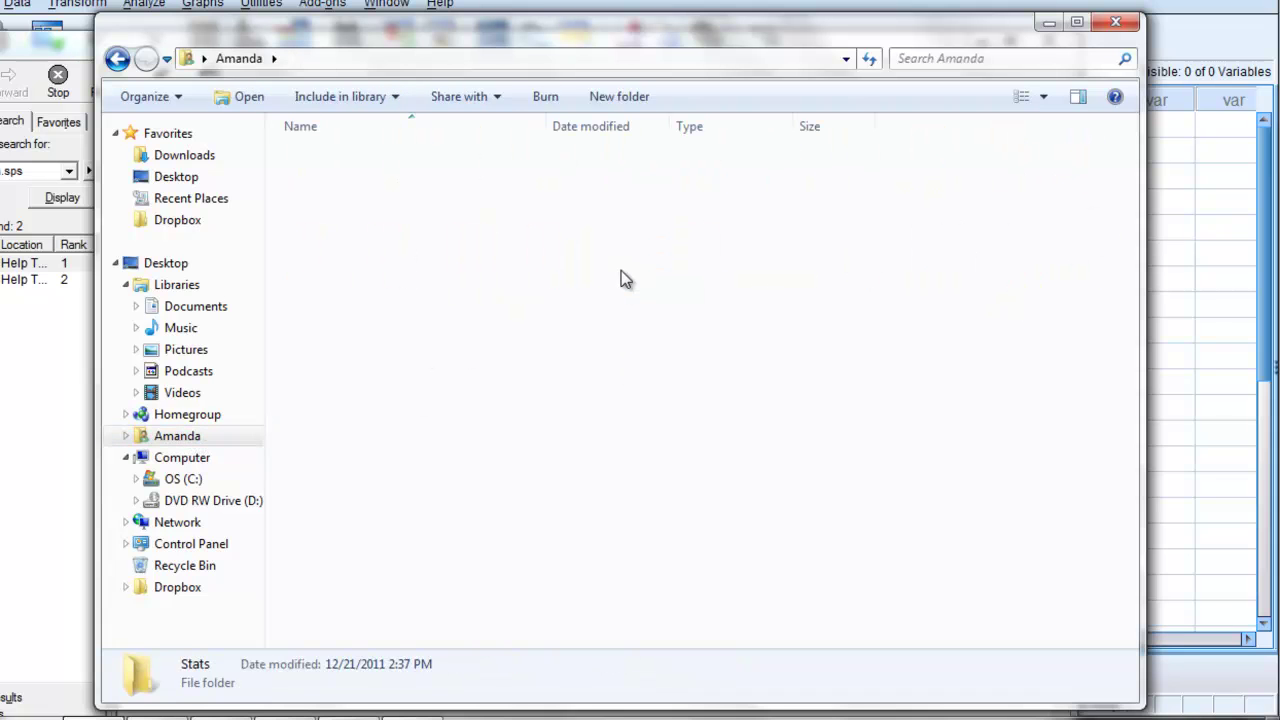
right_click(395, 221)
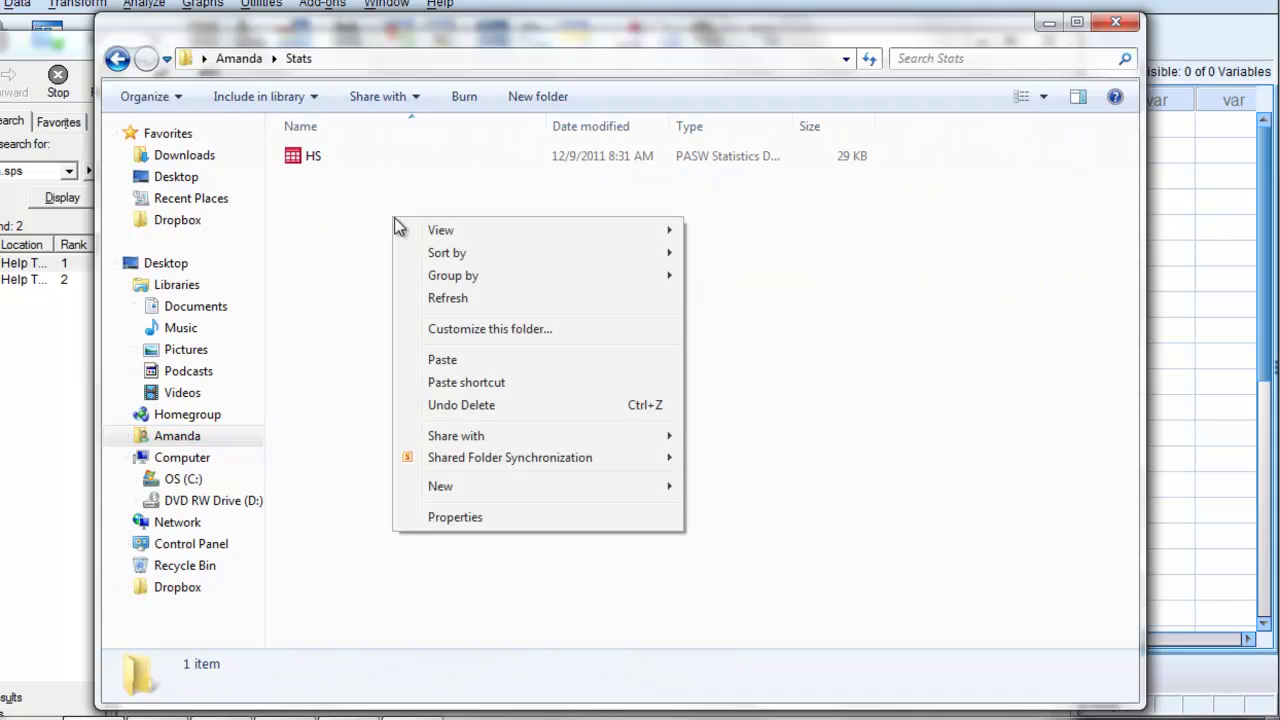
click(451, 360)
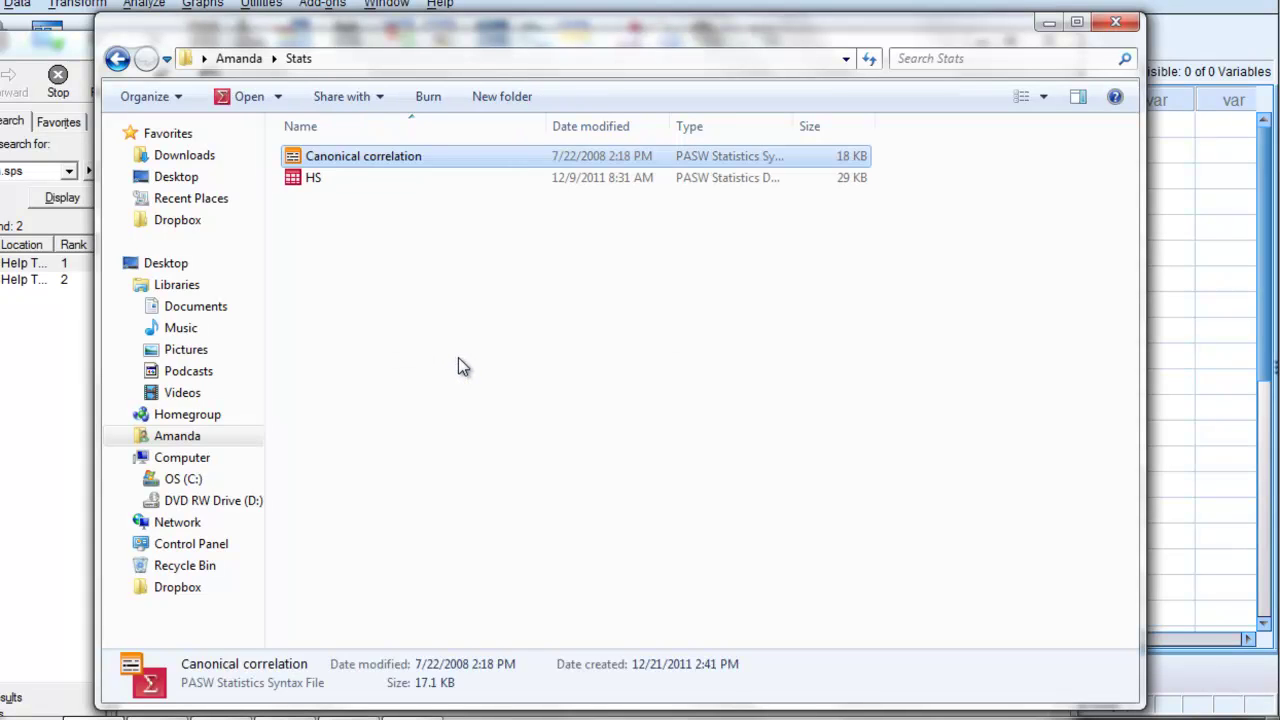
click(458, 357)
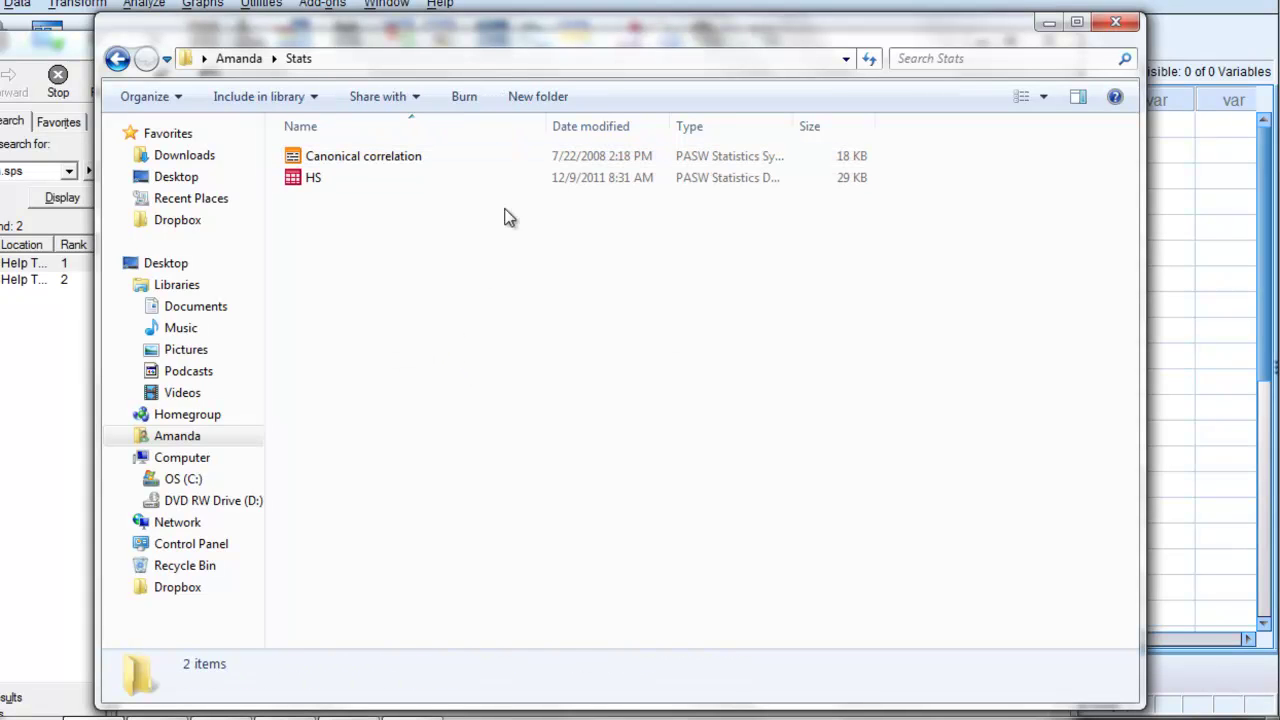
- Copy the profnimon.com CommonalityCoefficients.sps download address from the article's Appendix B
click(1047, 22)
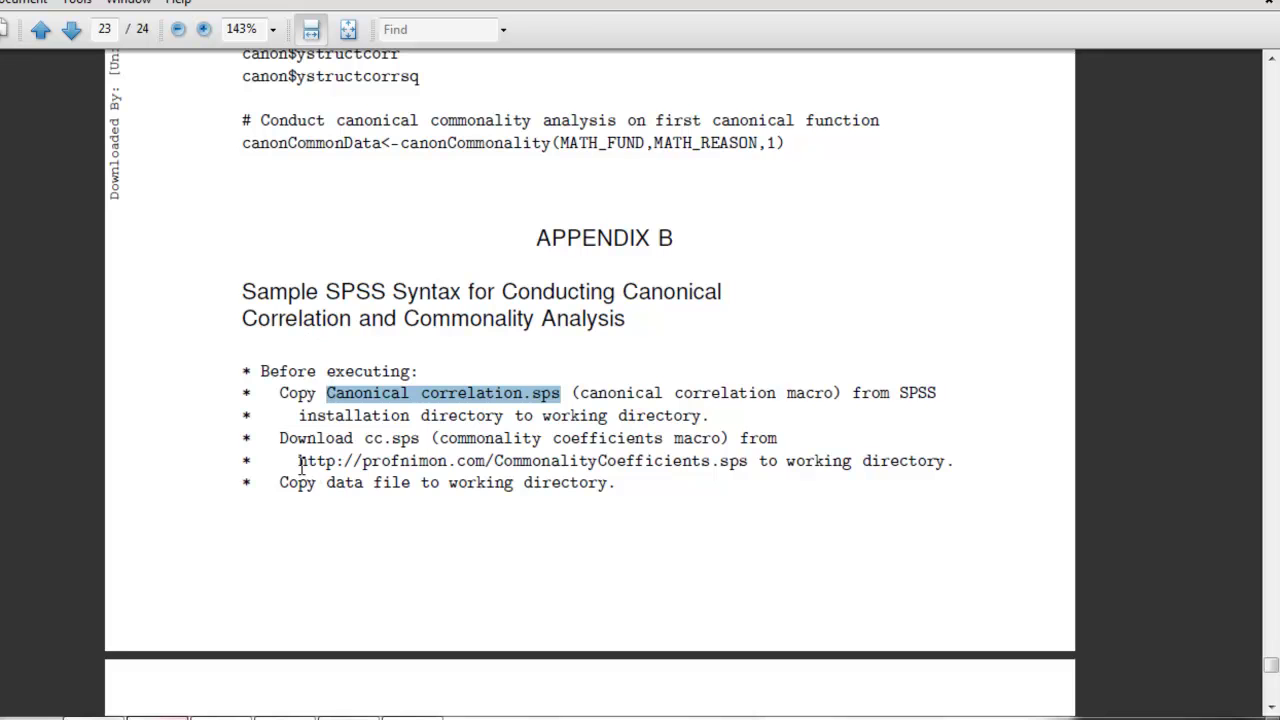
drag(300, 467, 462, 456)
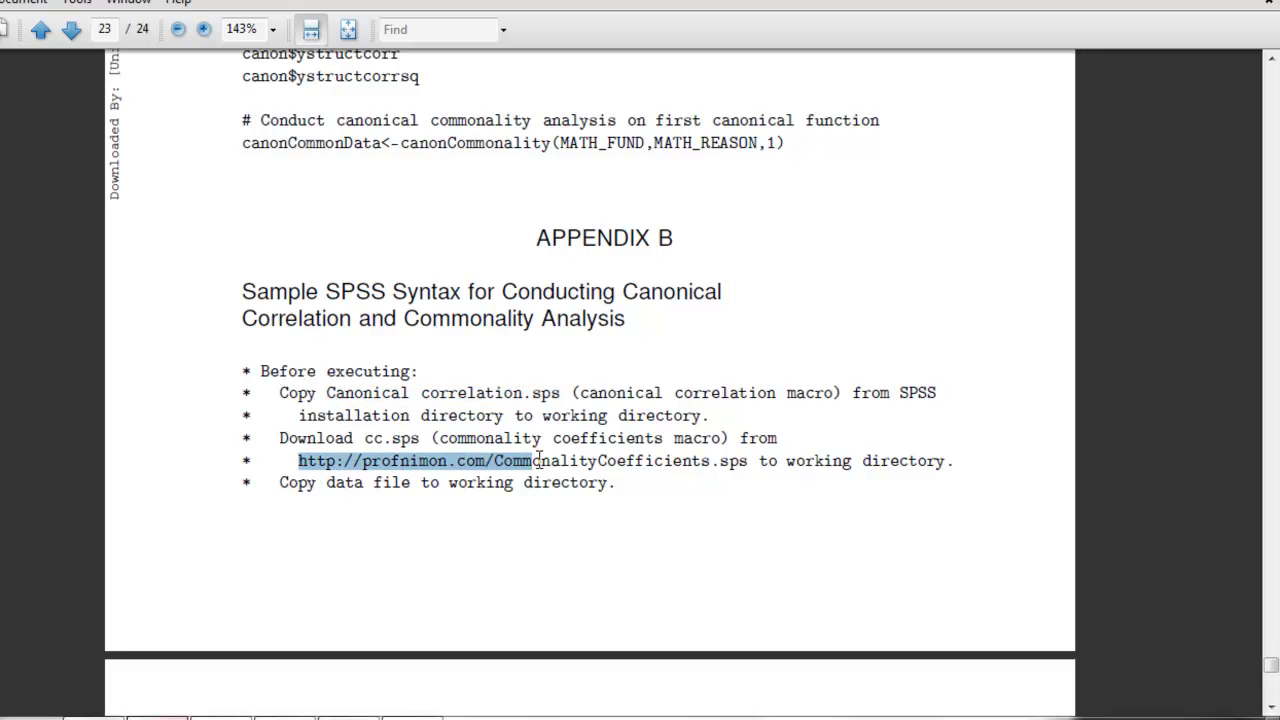
drag(540, 459, 751, 465)
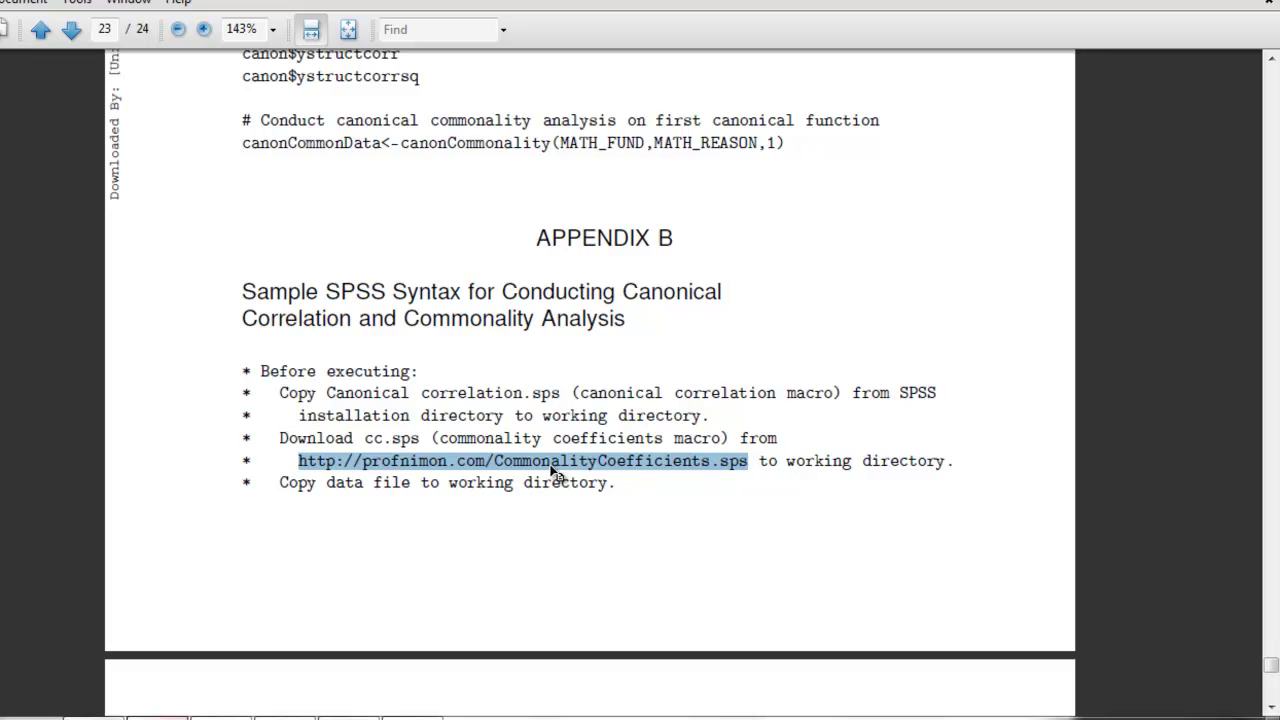
right_click(631, 468)
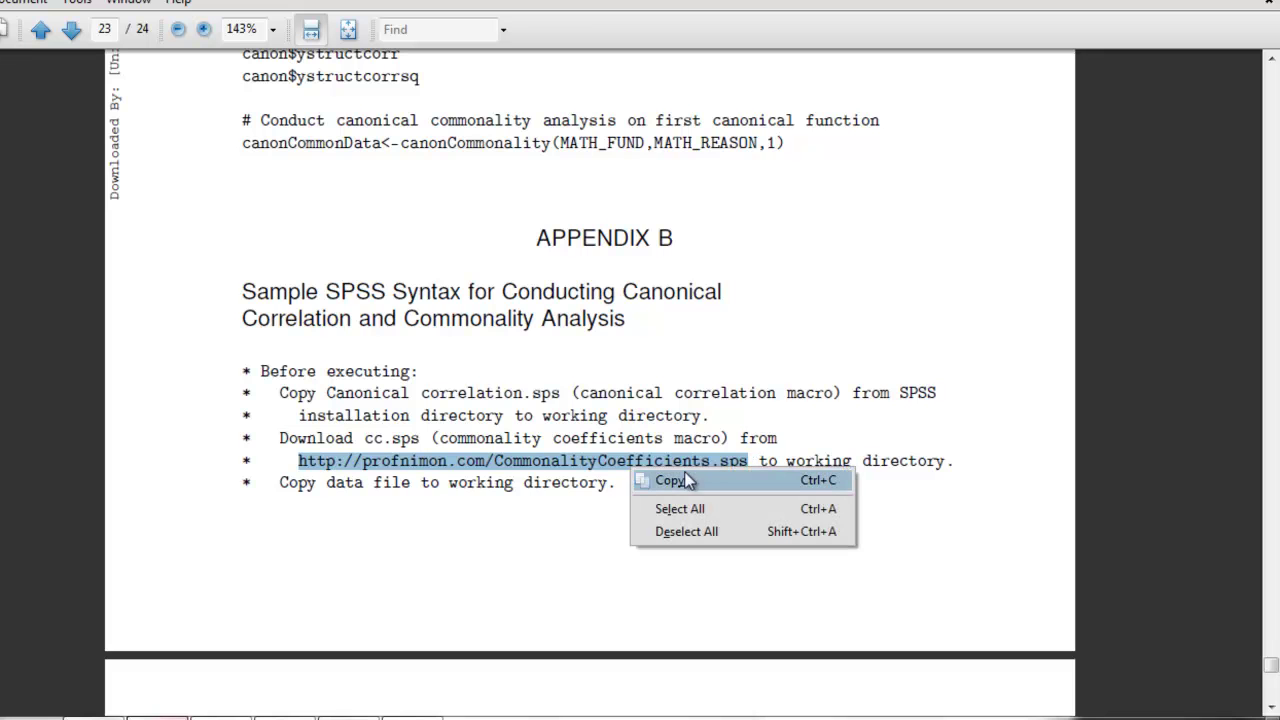
click(714, 480)
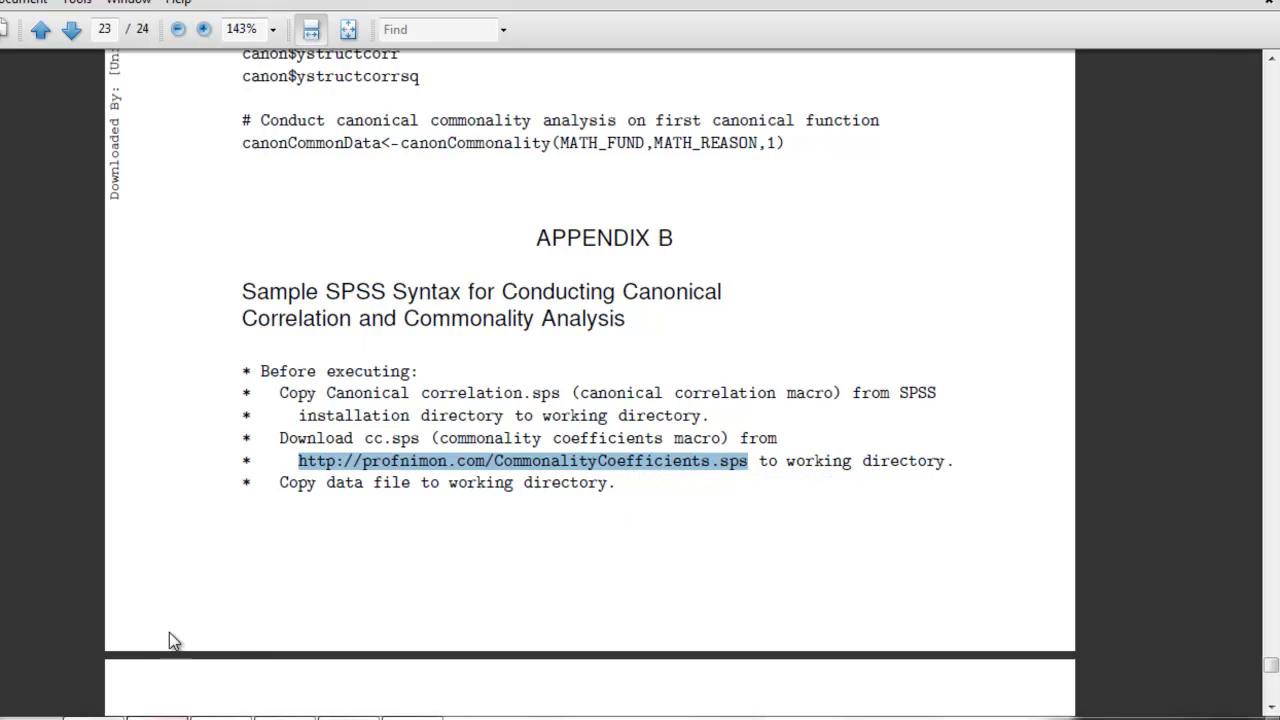
click(47, 716)
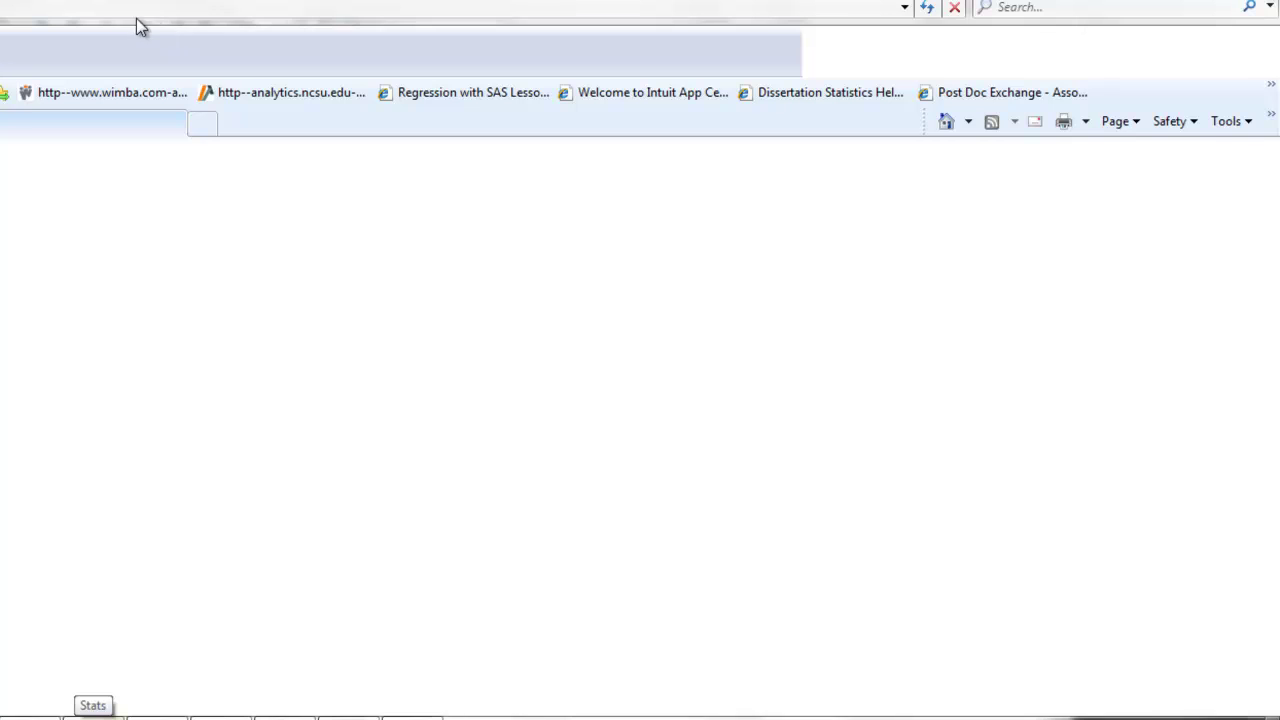
- Load the CommonalityCoefficients.sps page in Internet Explorer from the copied address
click(114, 8)
right_click(116, 8)
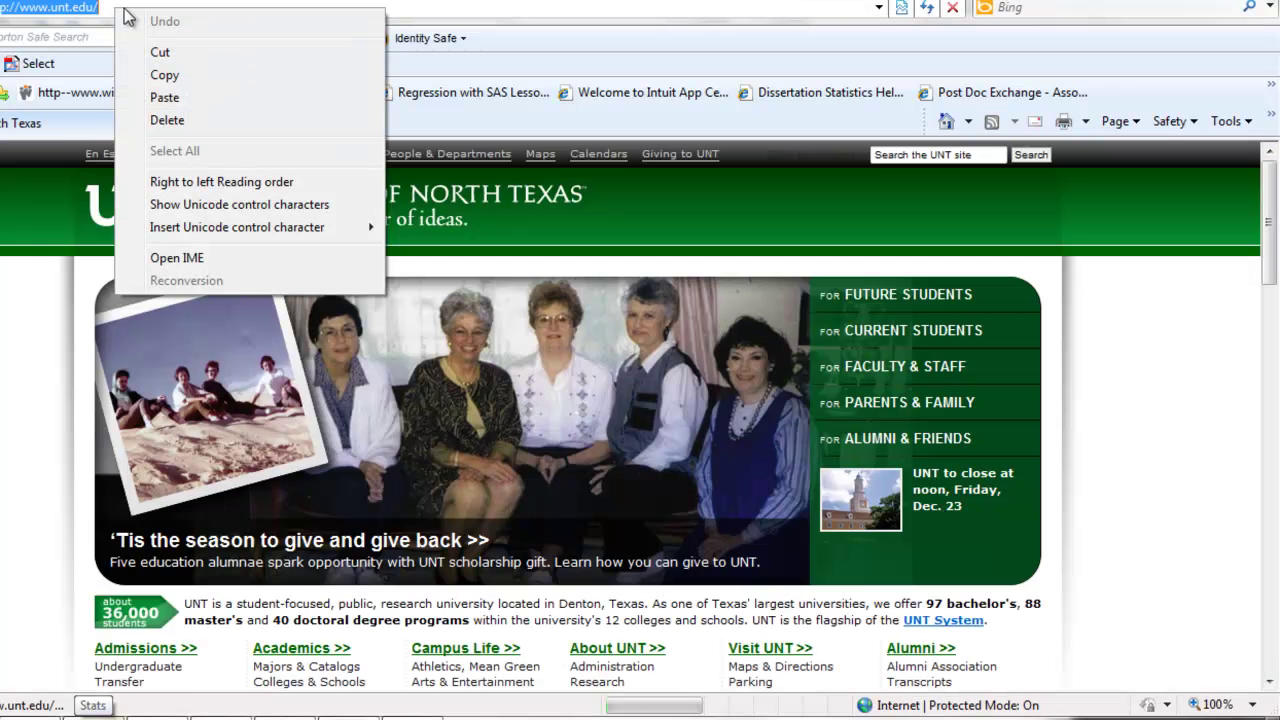
click(193, 100)
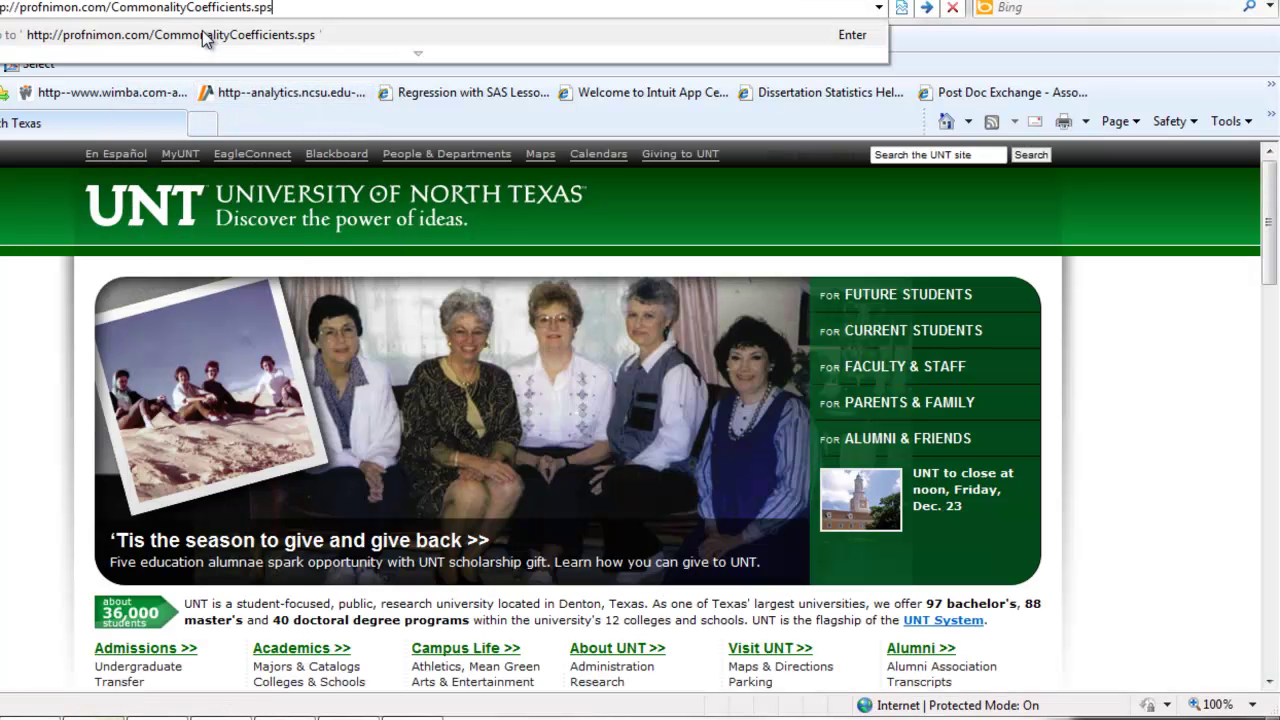
click(205, 38)
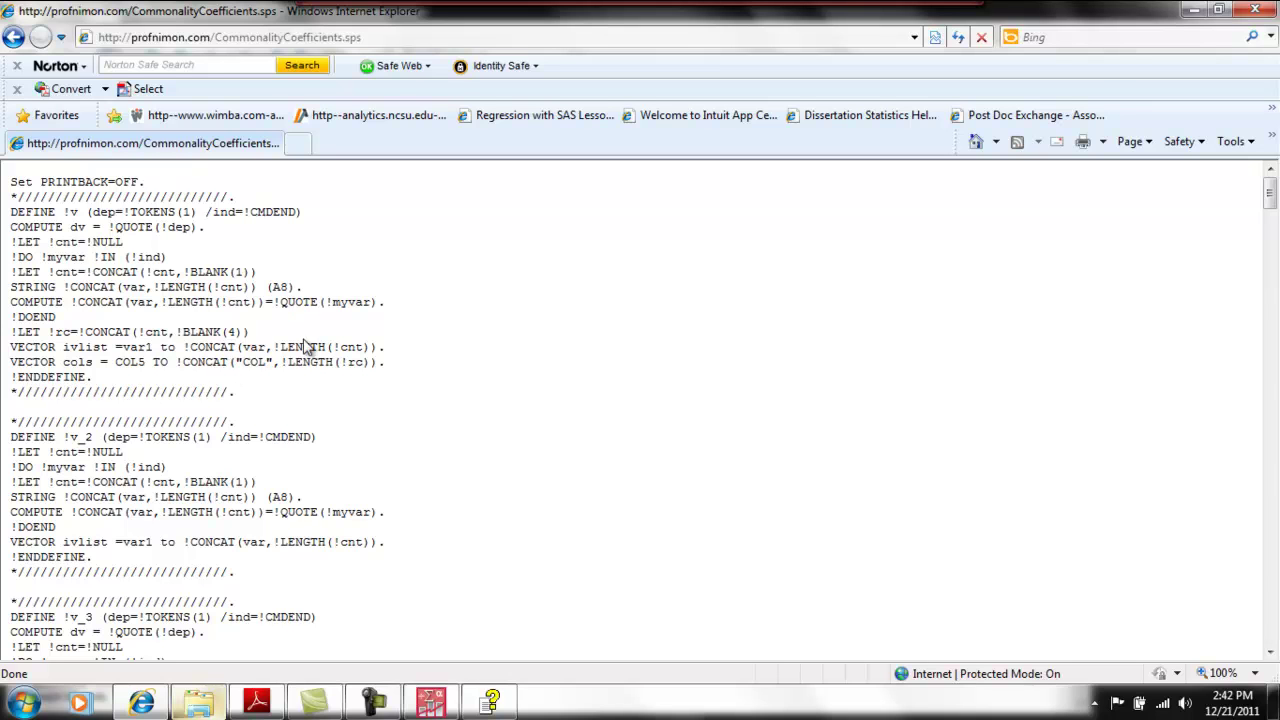
- Select and copy all of the commonality macro code on the page
right_click(351, 252)
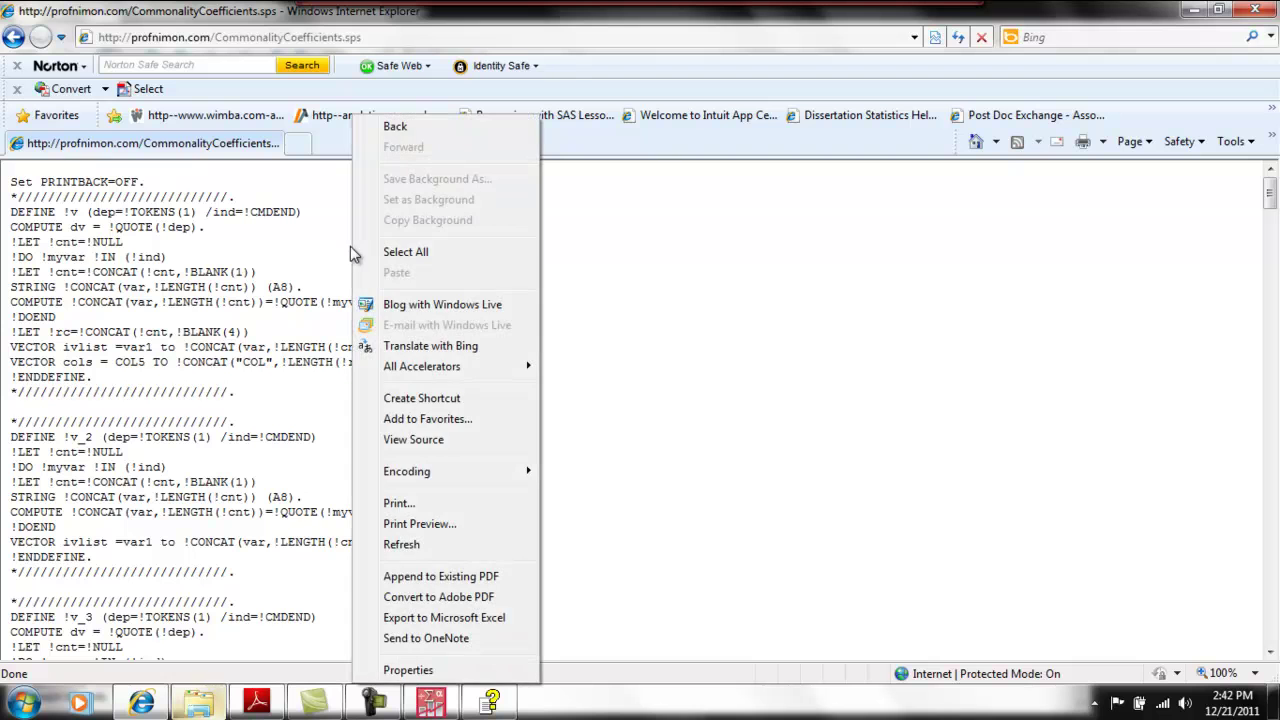
click(463, 260)
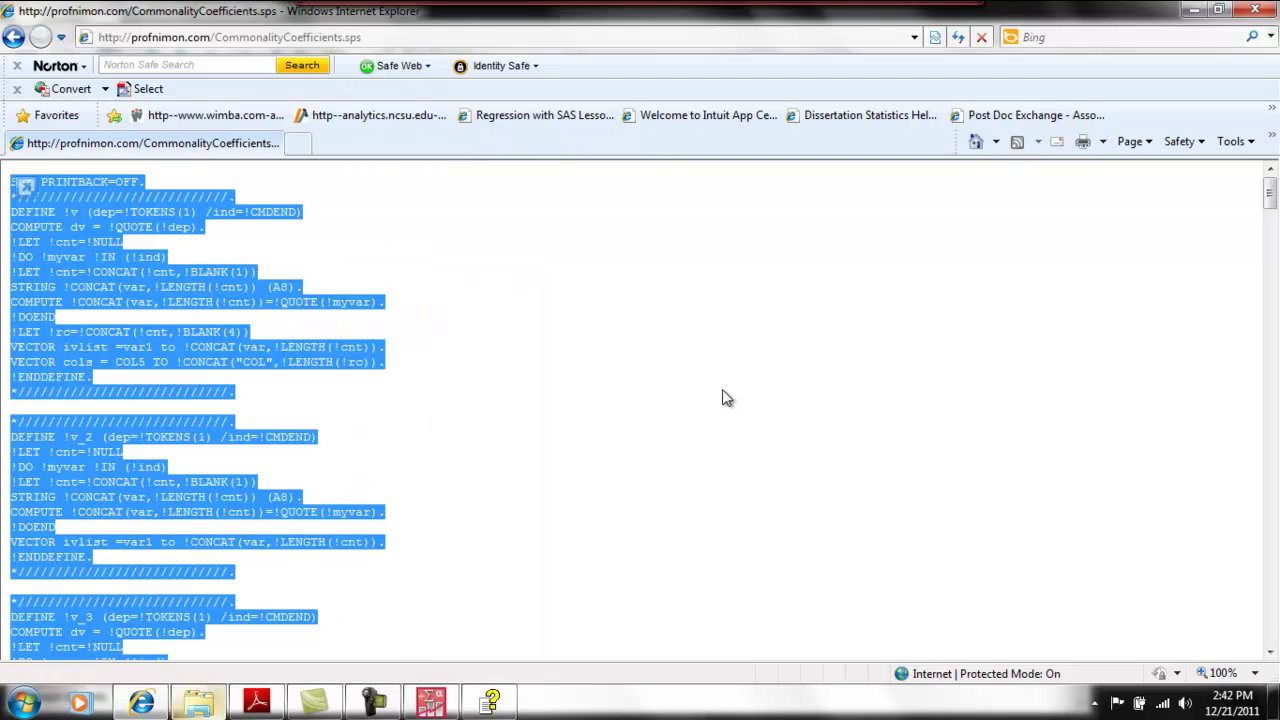
right_click(430, 264)
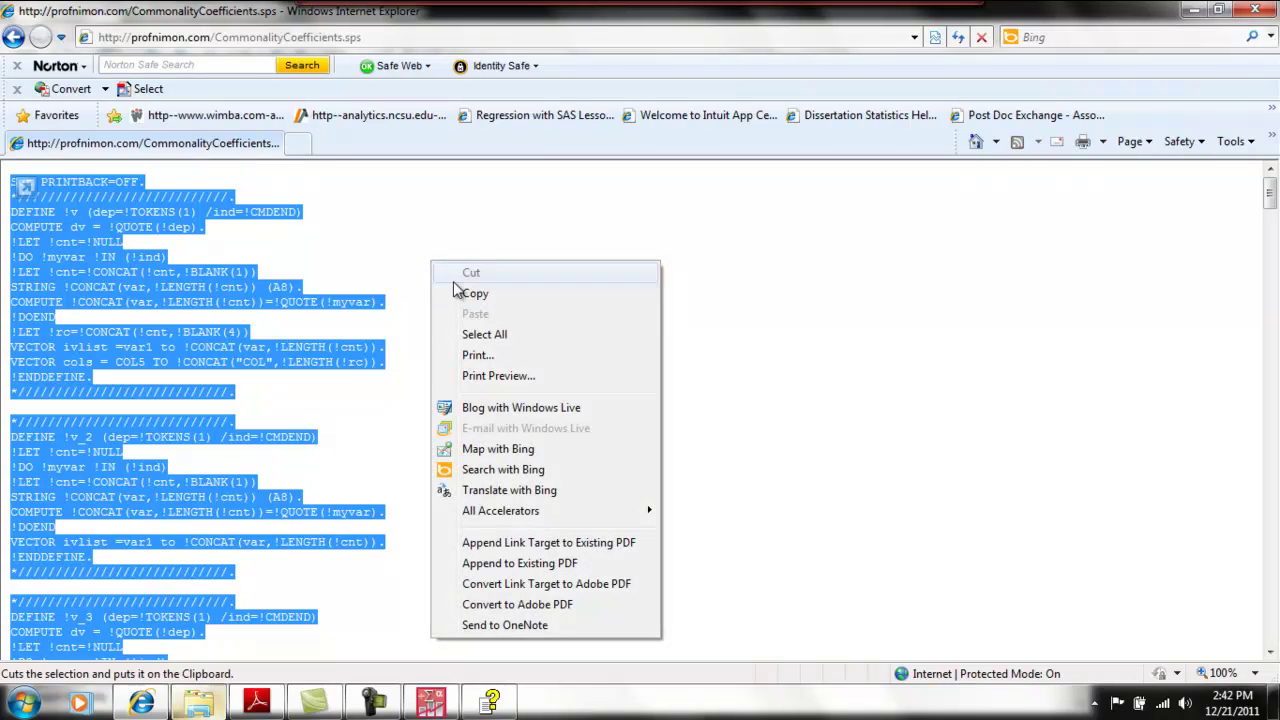
click(525, 294)
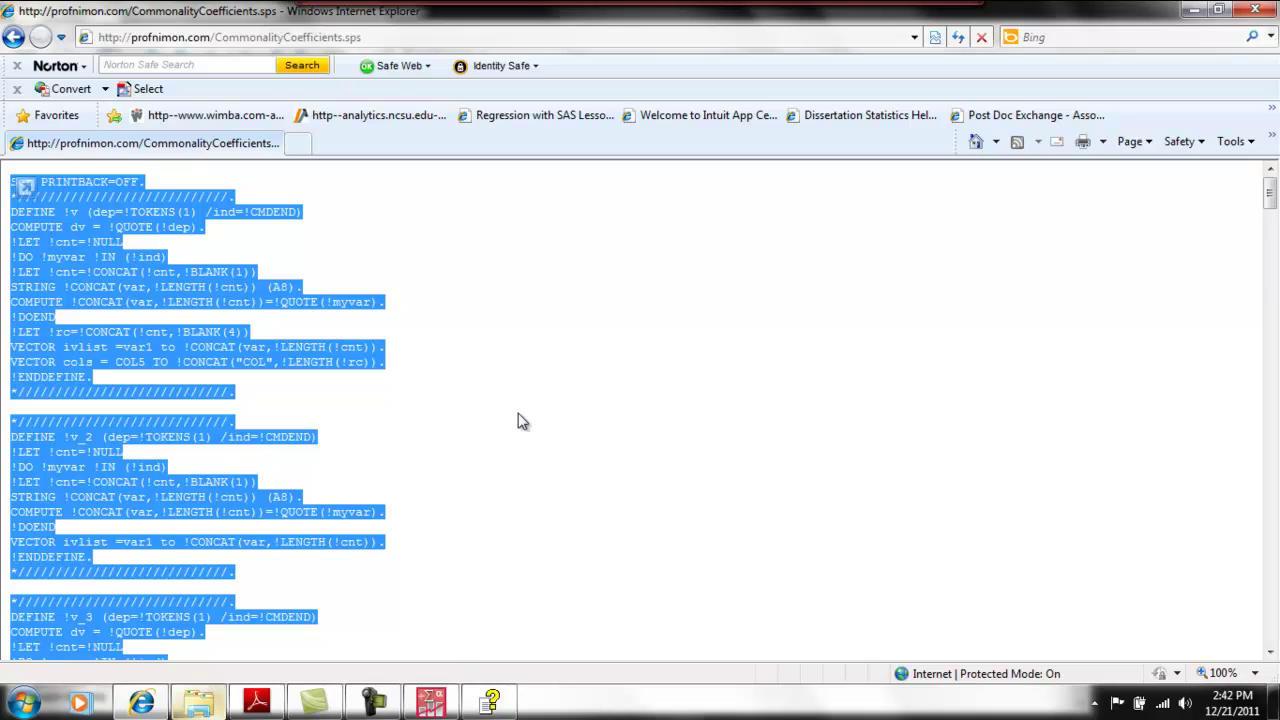
click(431, 702)
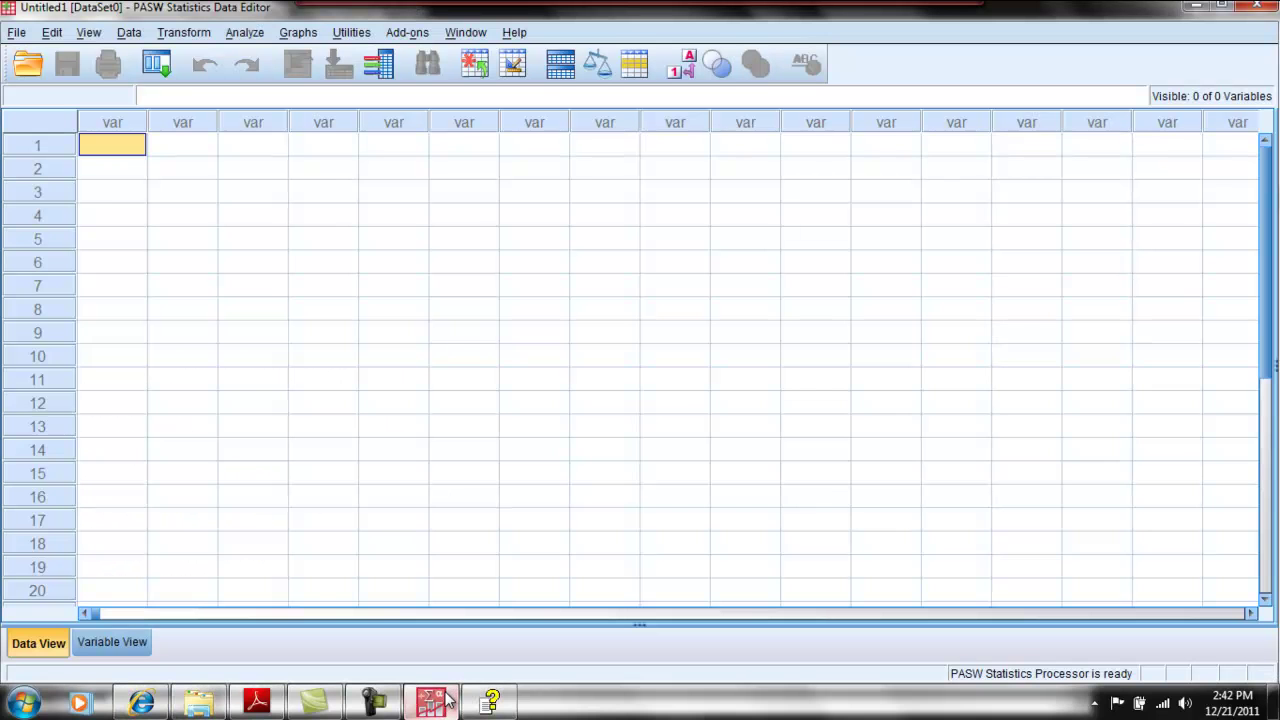
- Paste the copied macro code into a new syntax window and scroll back to its top
click(16, 32)
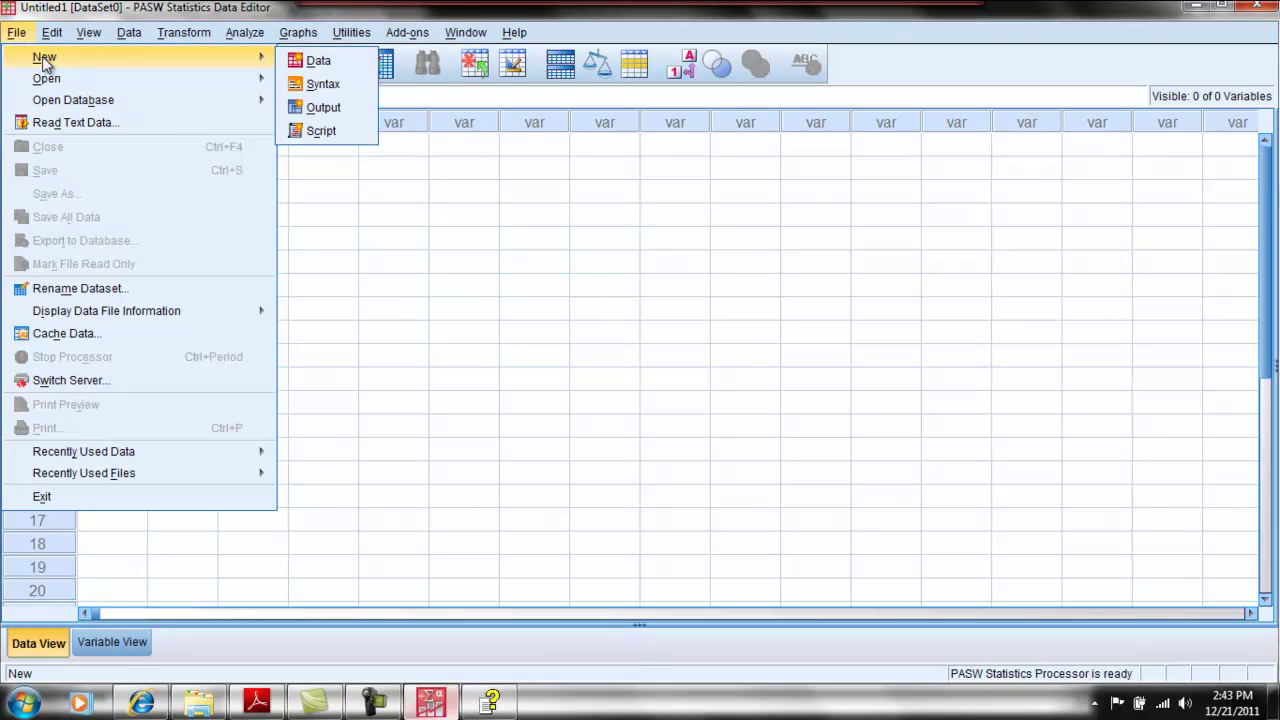
mouse_move(92, 66)
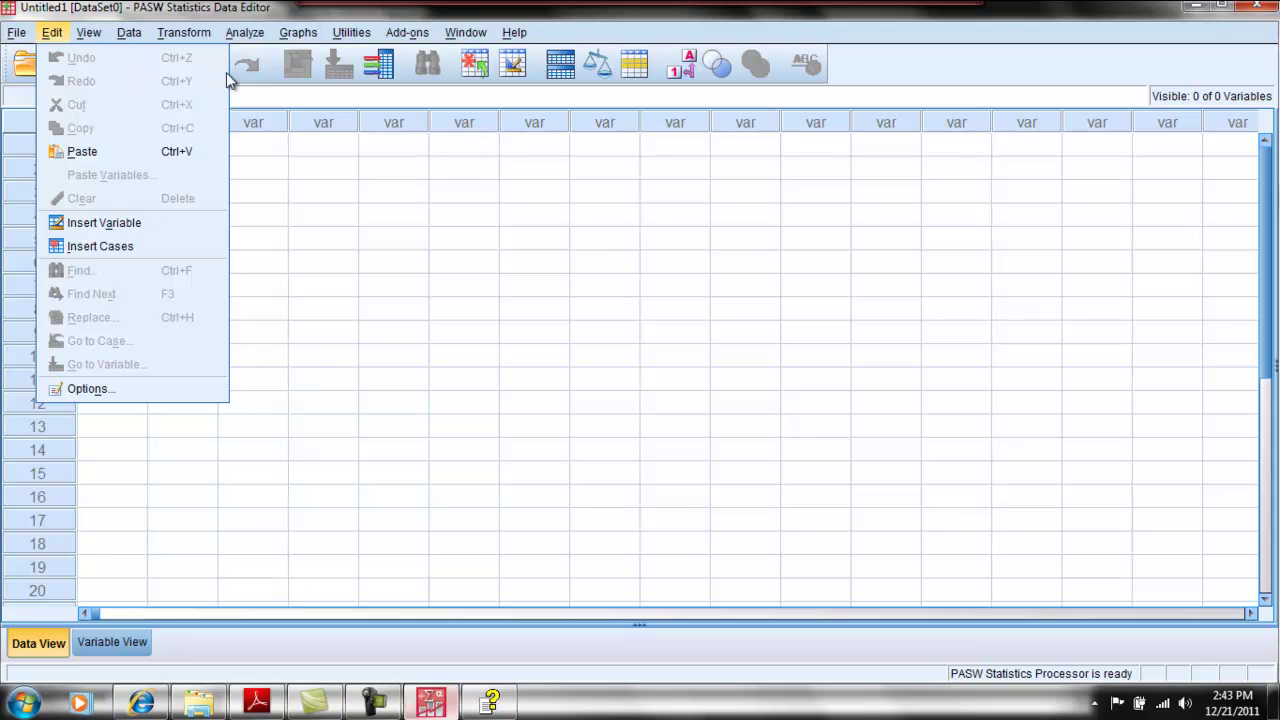
mouse_move(212, 60)
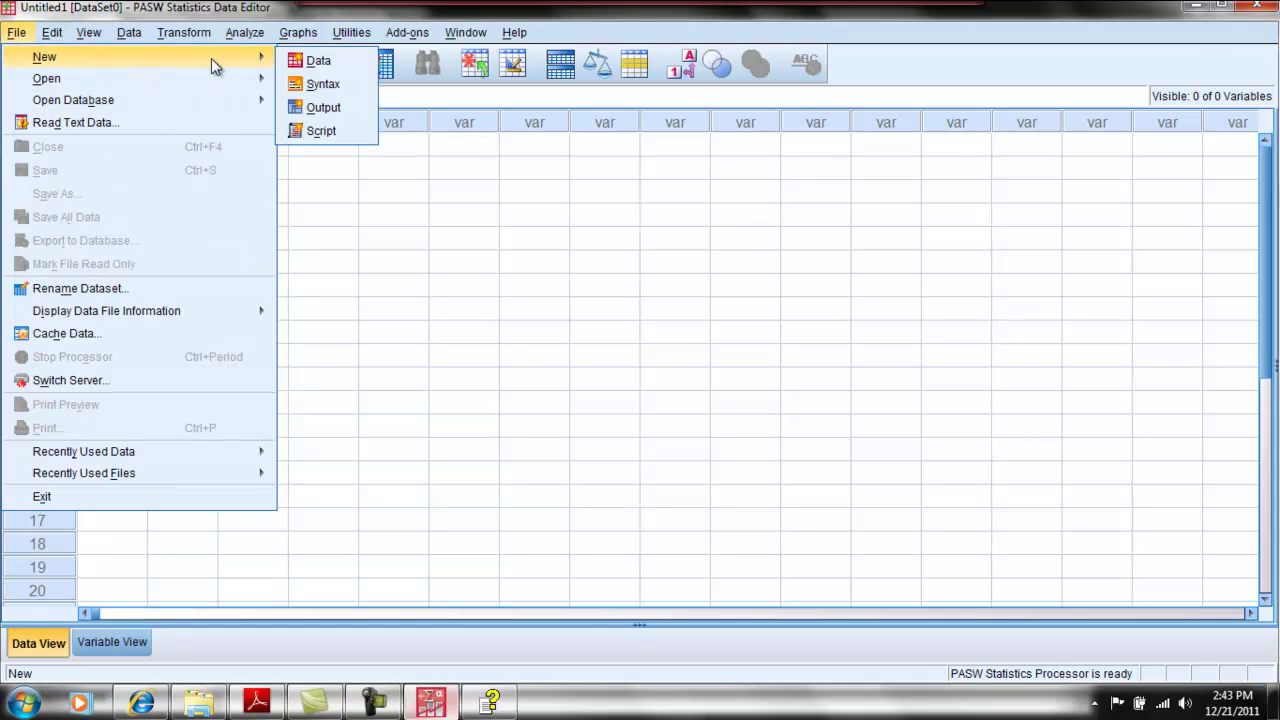
click(343, 83)
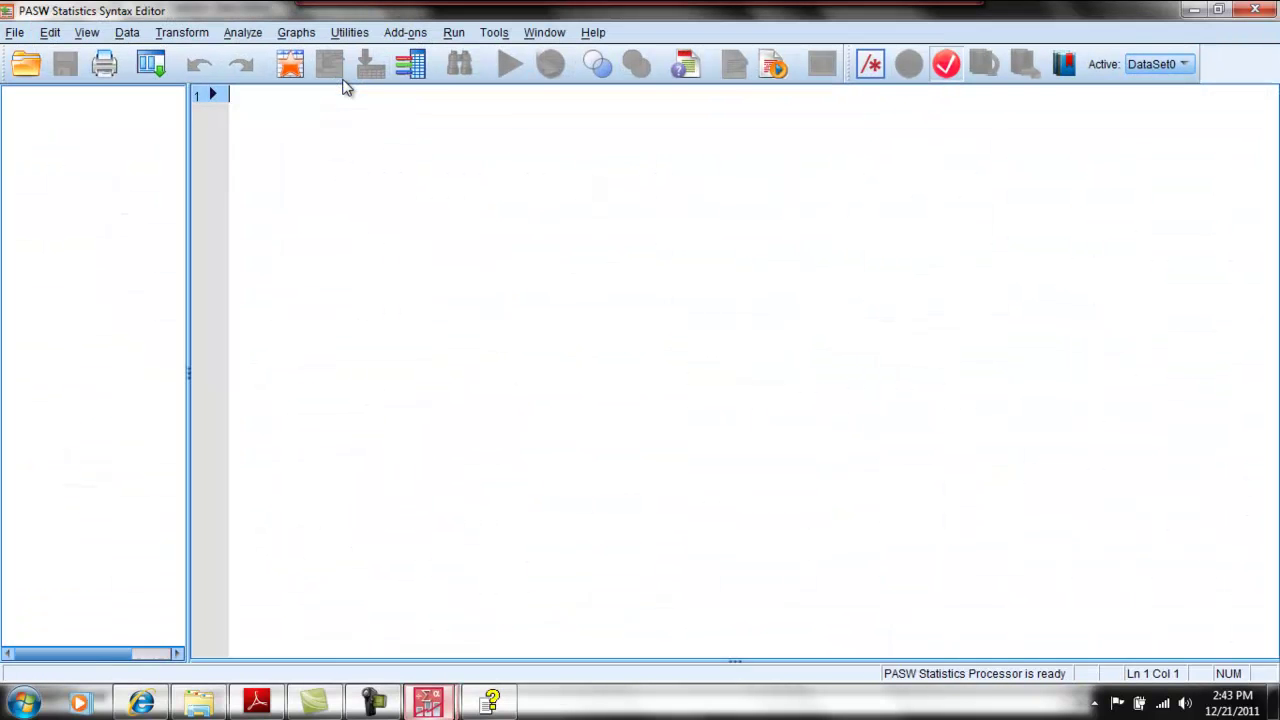
right_click(259, 98)
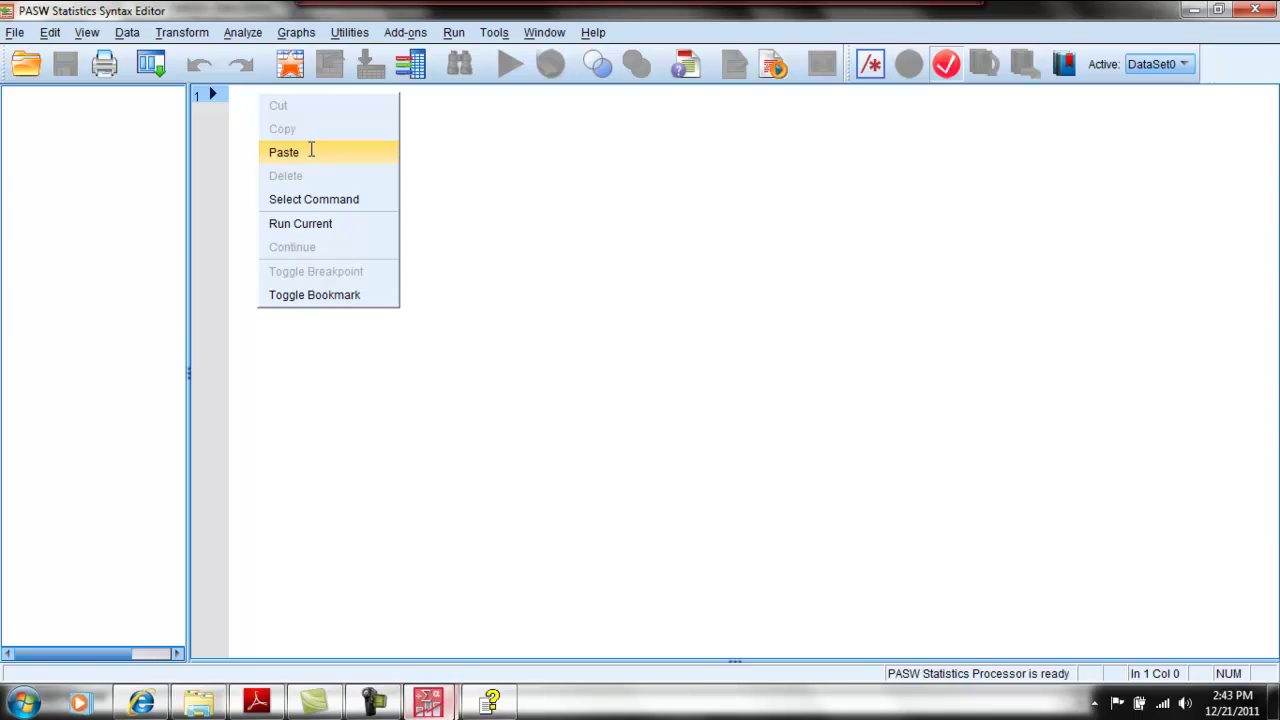
click(309, 150)
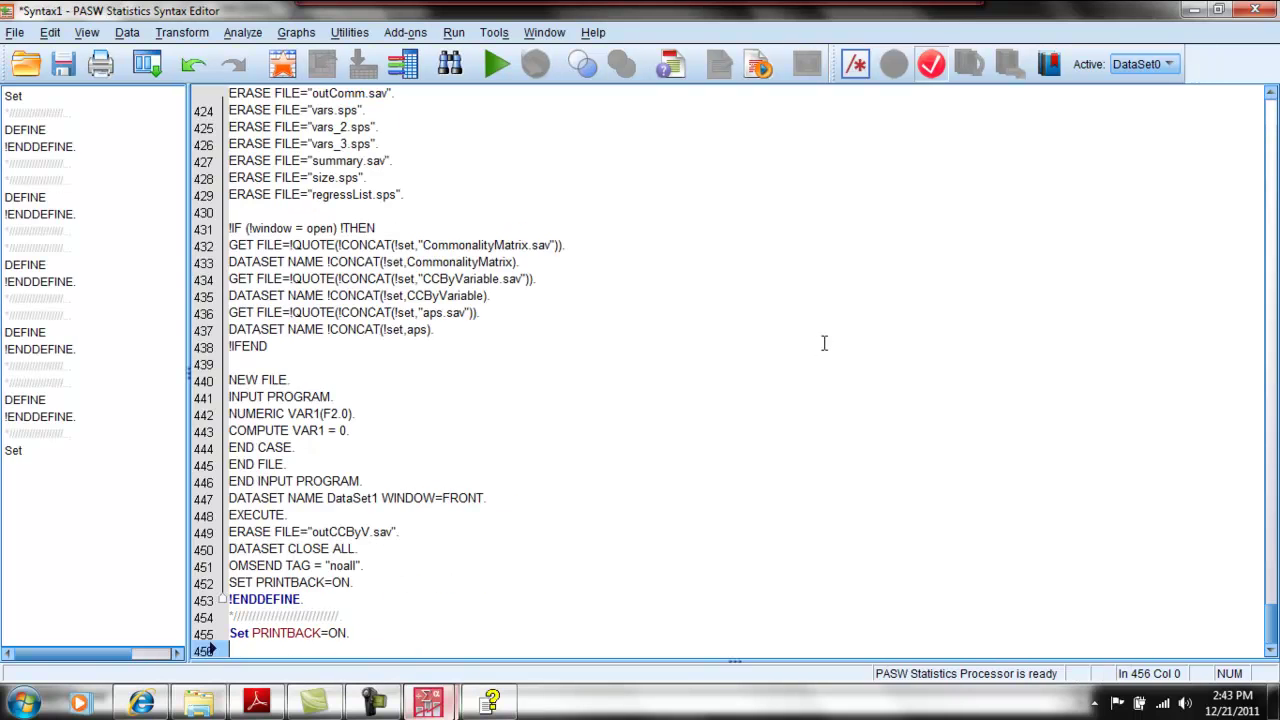
scroll(828, 335, up, 20)
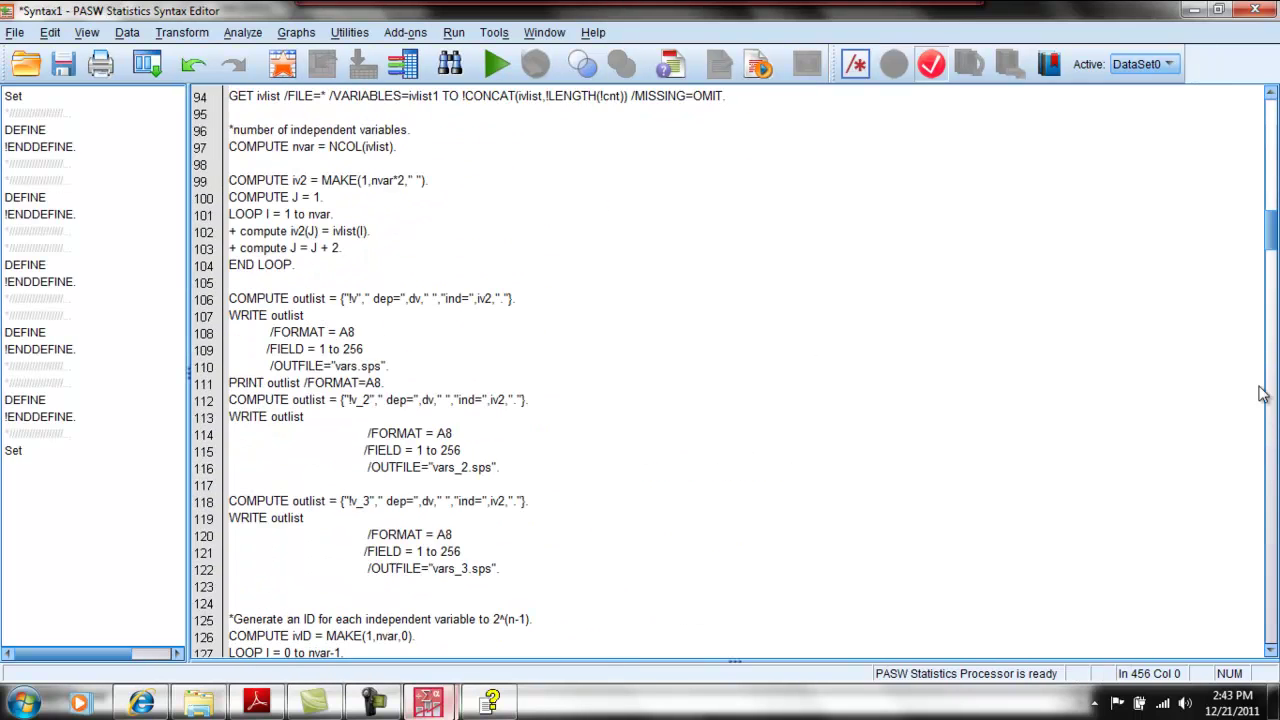
drag(1270, 230, 1270, 115)
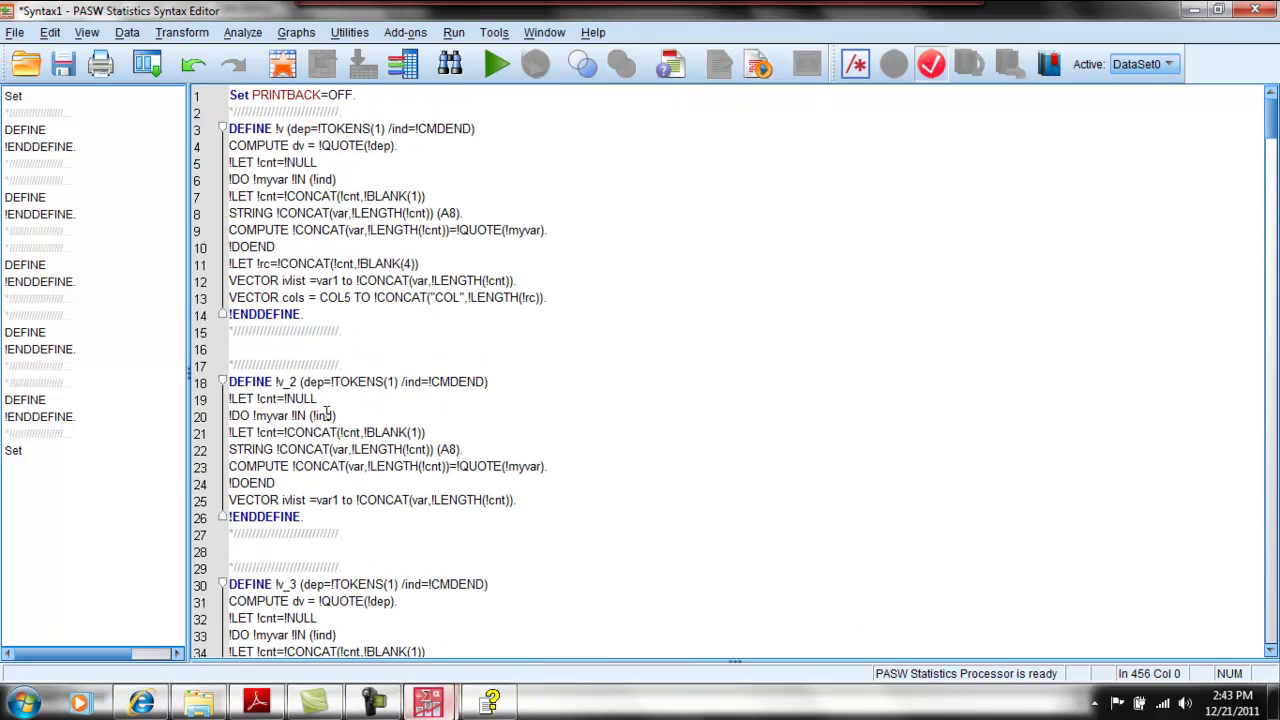
- Copy the name 'CommonalityCoefficients' from the PDF and return to the Syntax1 window
click(256, 700)
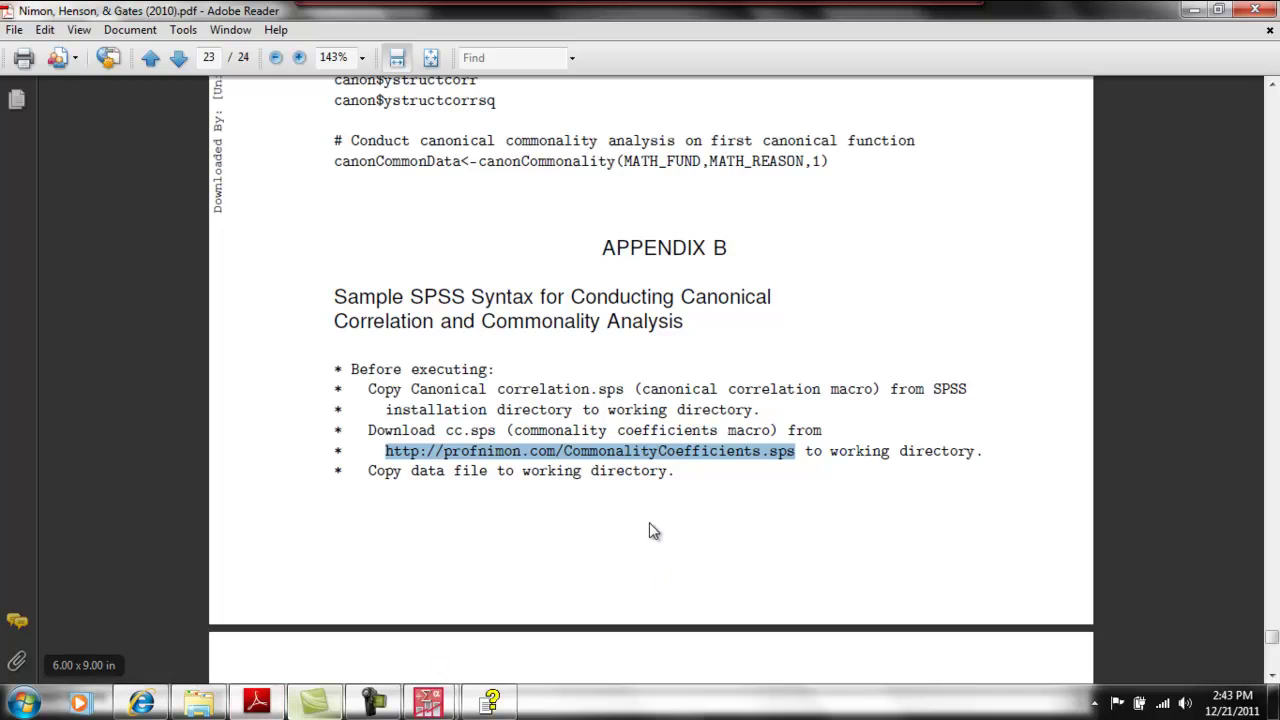
click(646, 455)
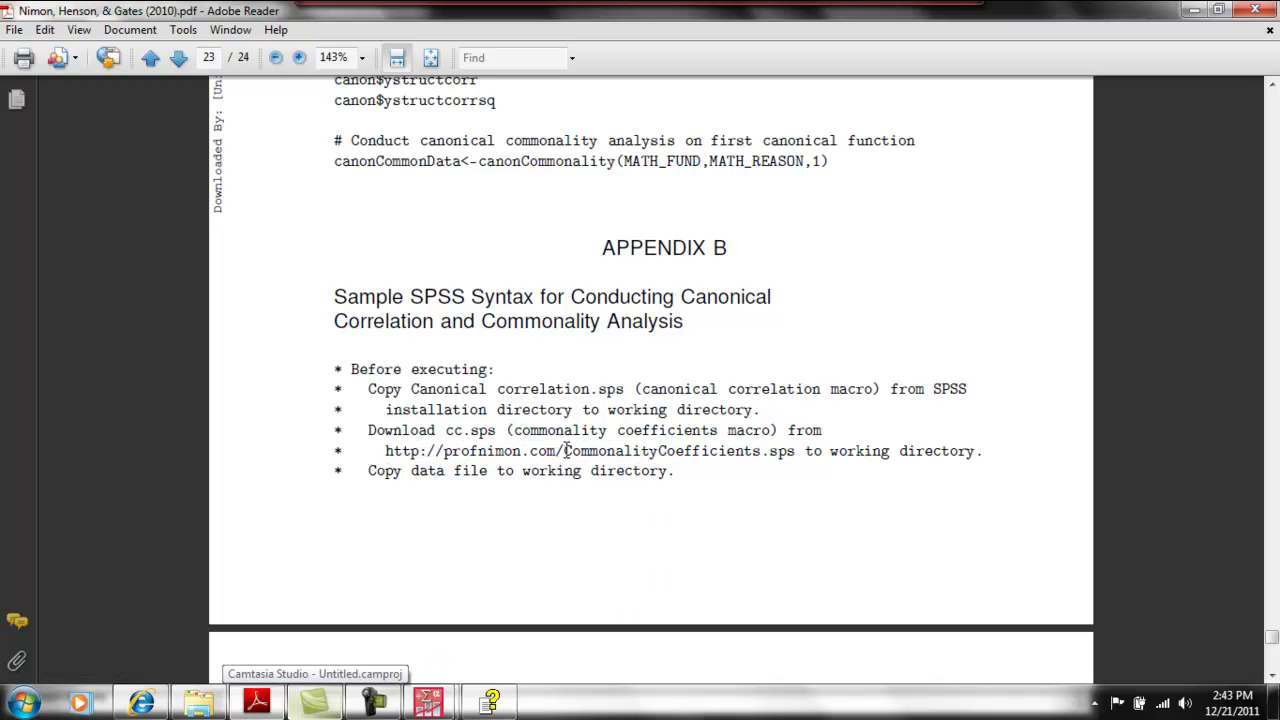
drag(565, 451, 762, 453)
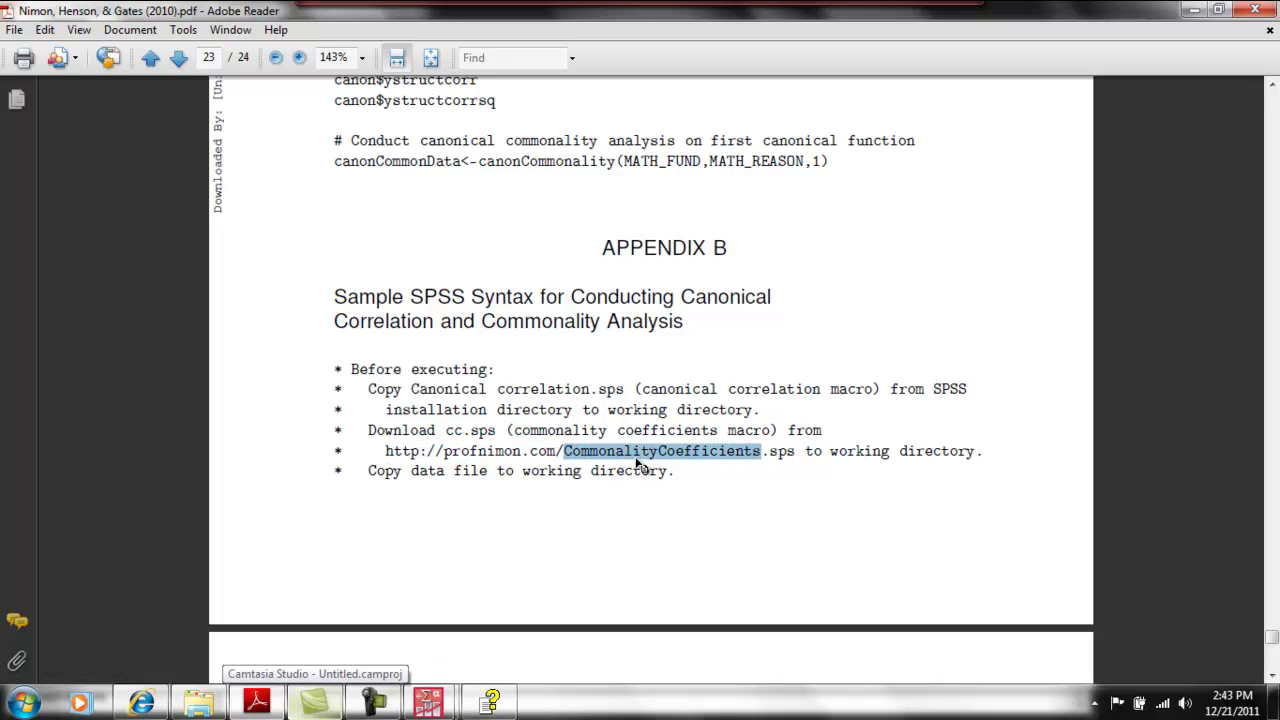
right_click(700, 460)
click(736, 469)
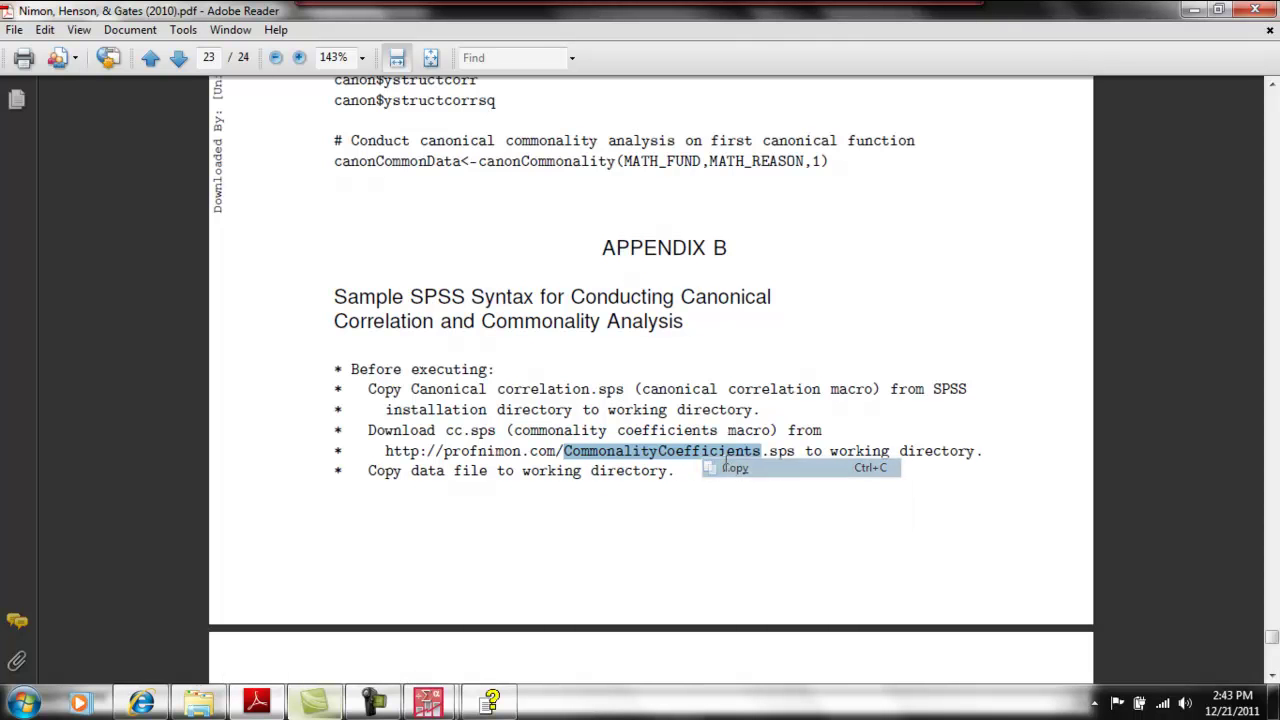
mouse_move(428, 702)
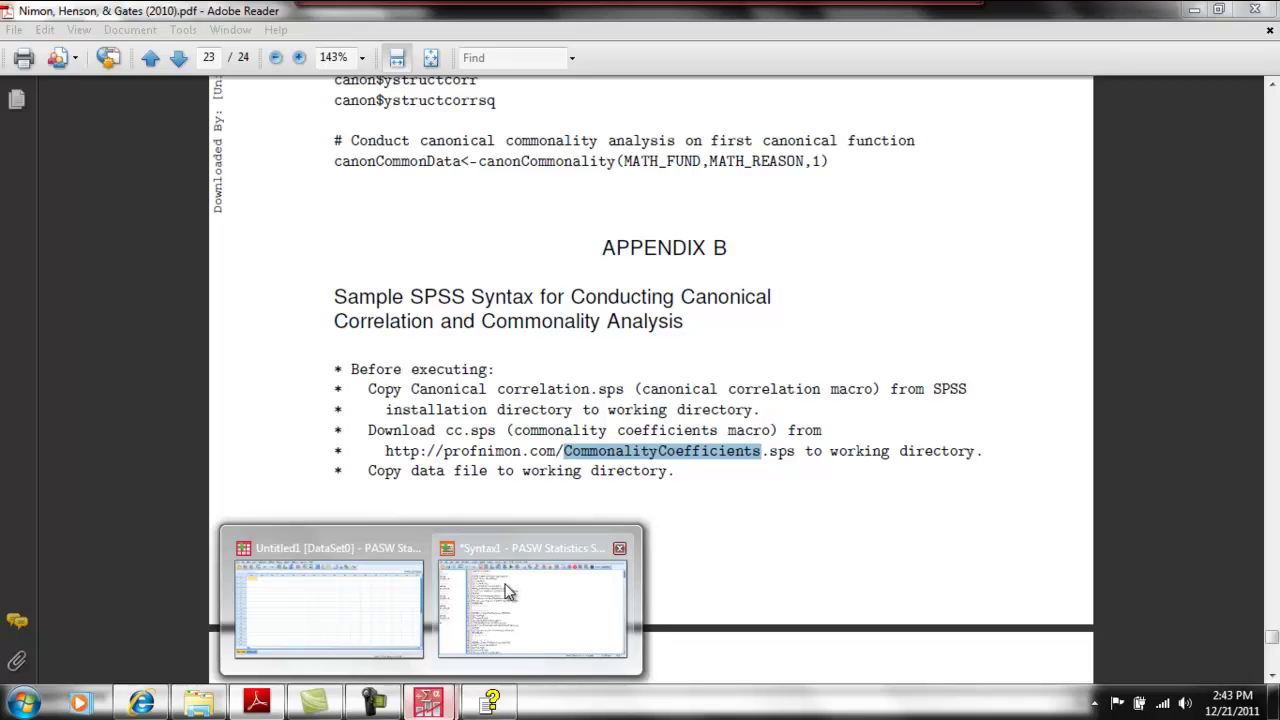
click(505, 590)
click(425, 263)
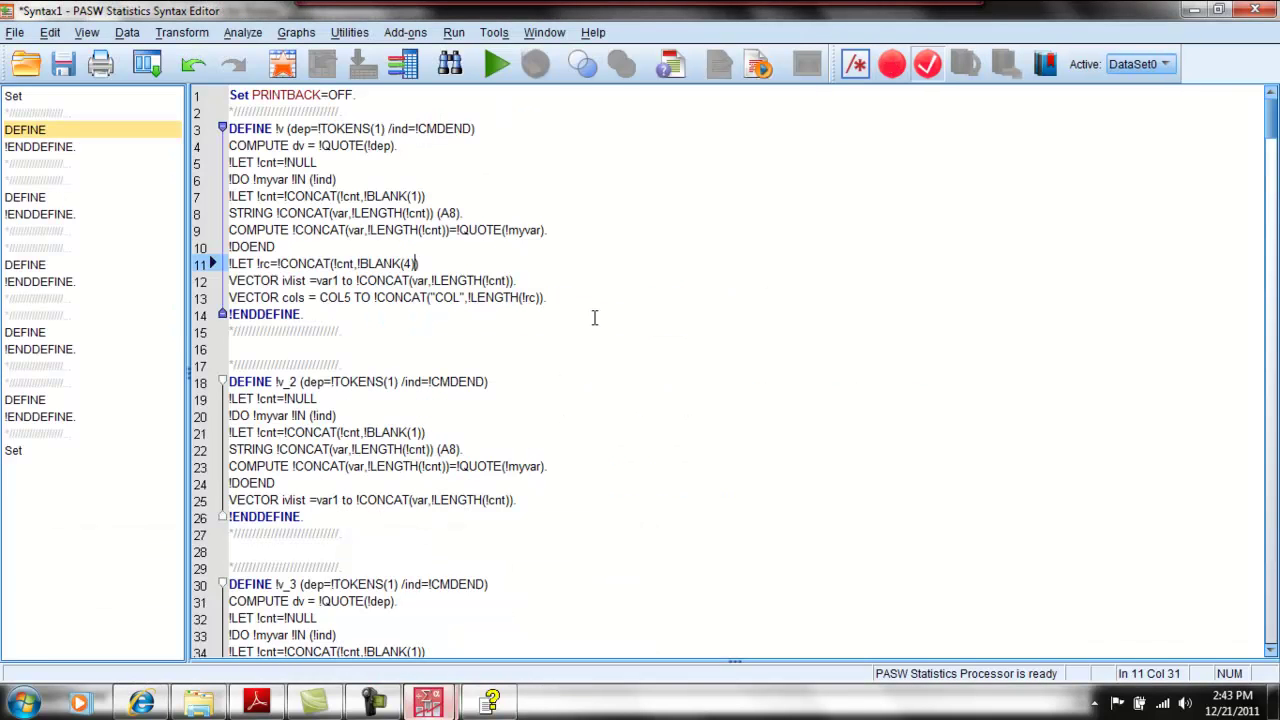
- Save the syntax as CommonalityCoefficients.sps in the Stats folder and close the Syntax Editor
click(15, 32)
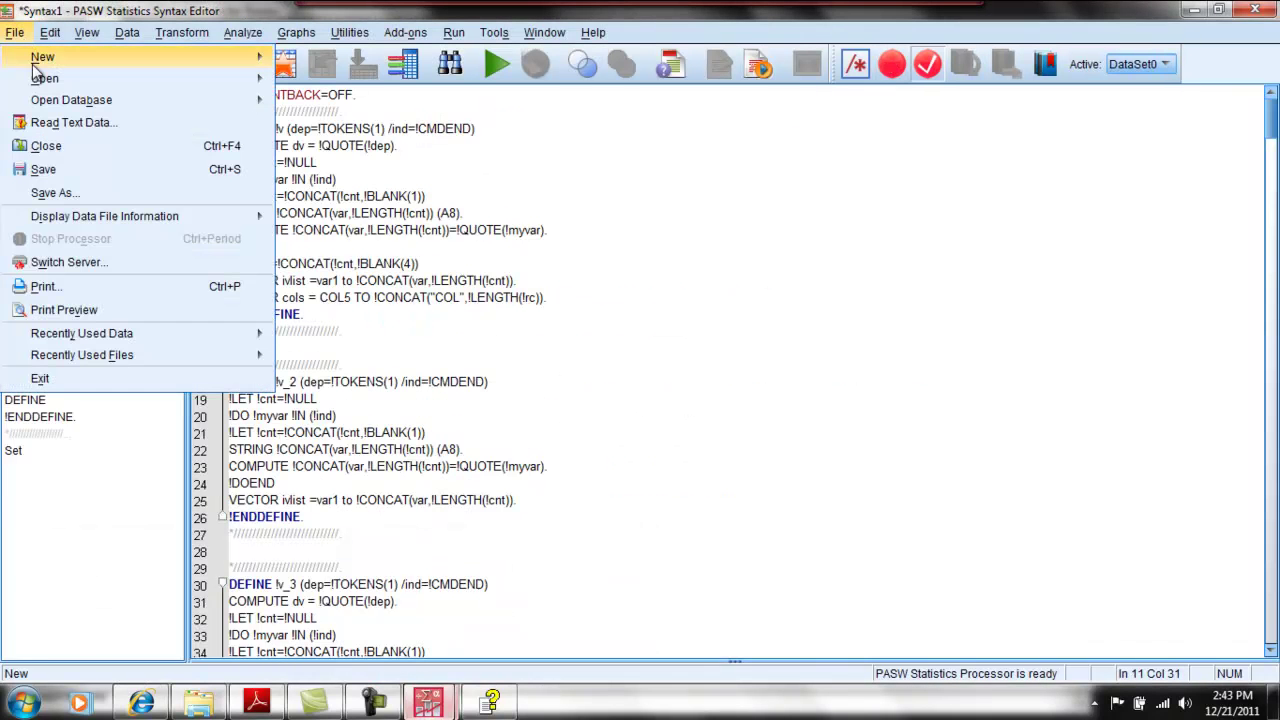
click(57, 192)
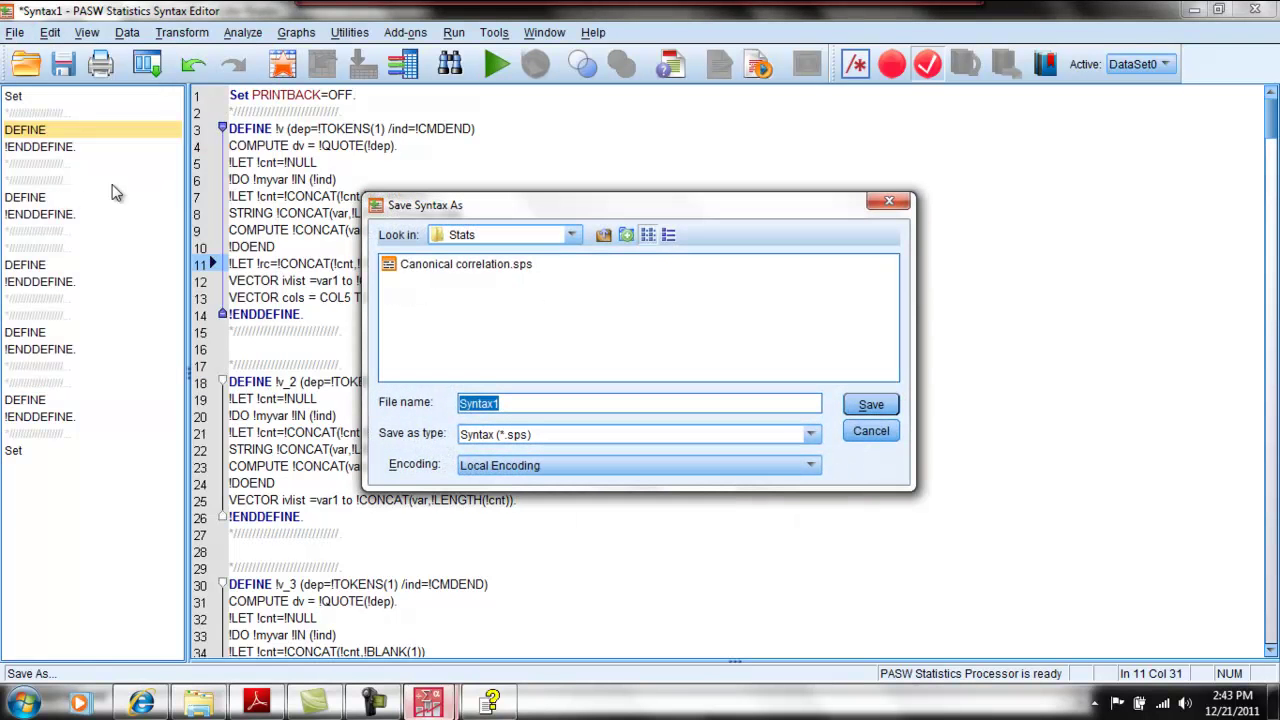
click(575, 240)
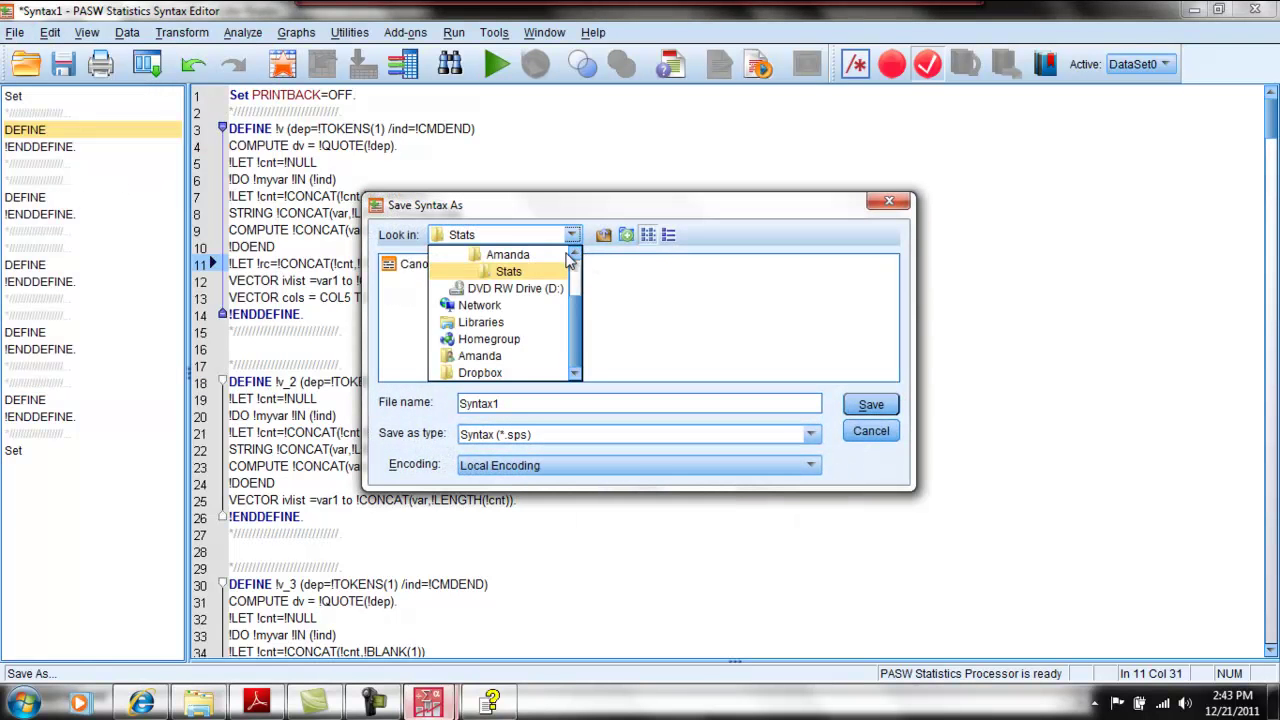
click(508, 271)
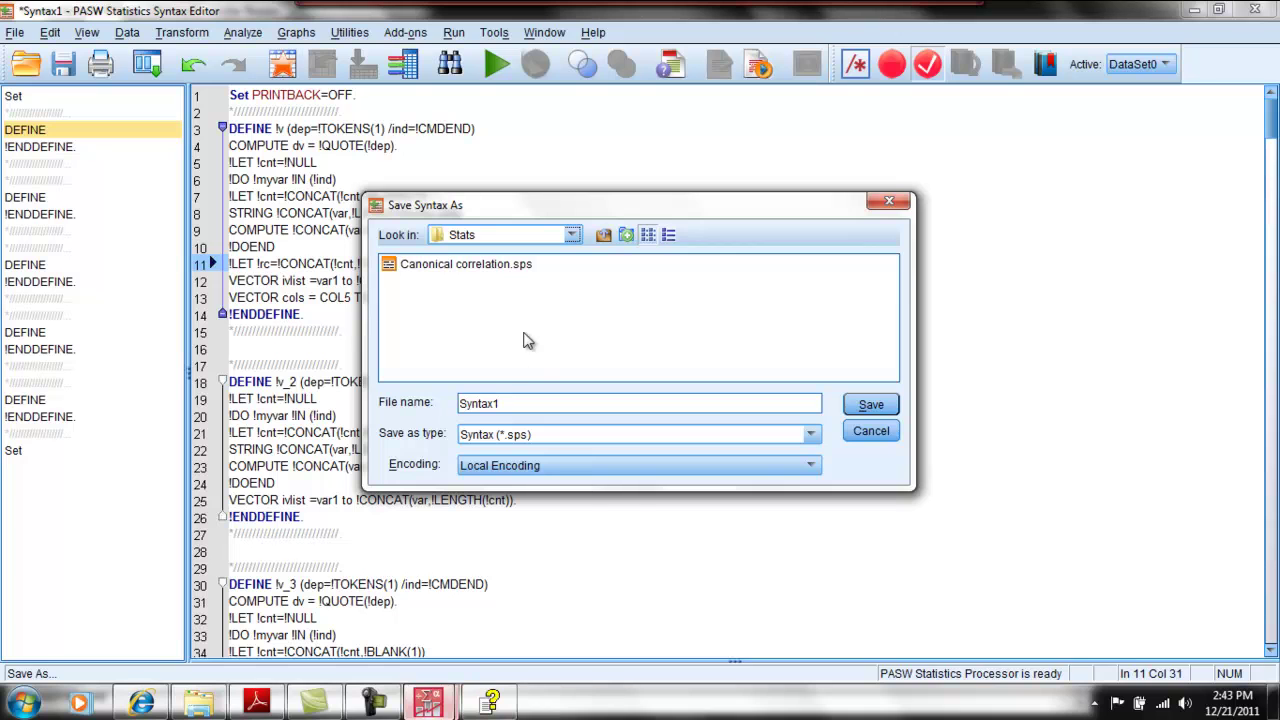
drag(519, 404, 444, 404)
key(ctrl+v)
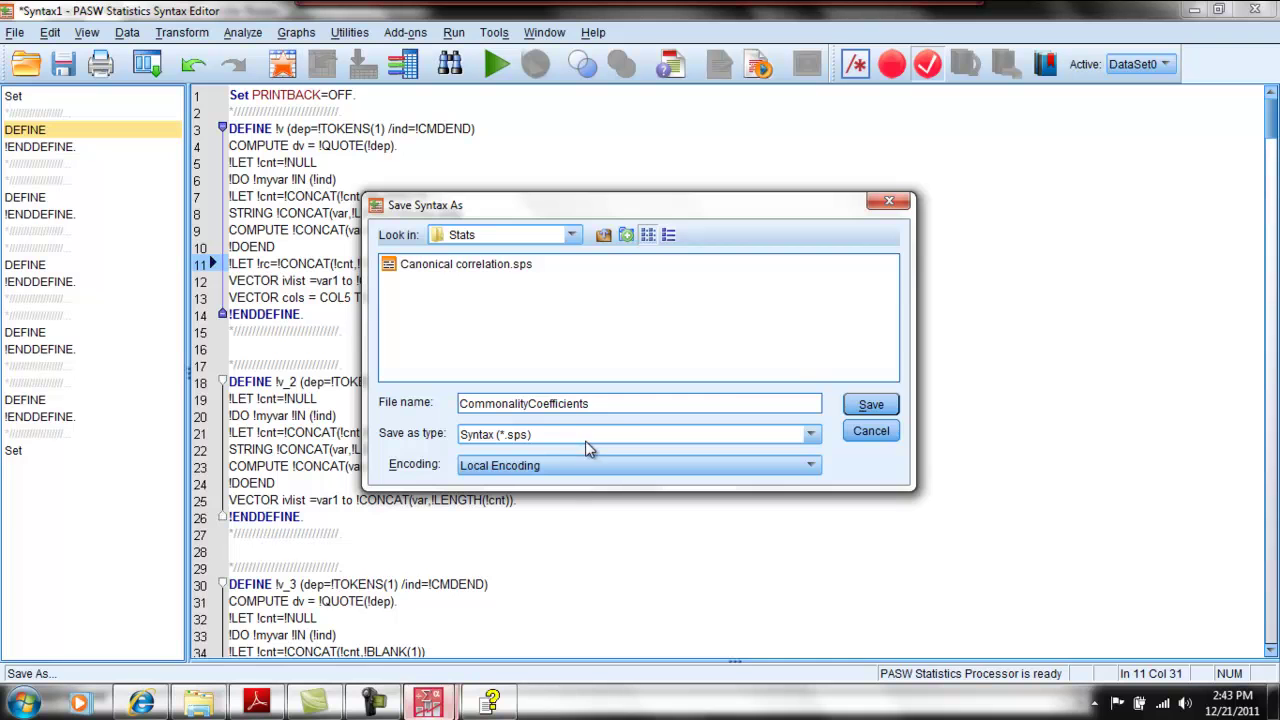
click(870, 404)
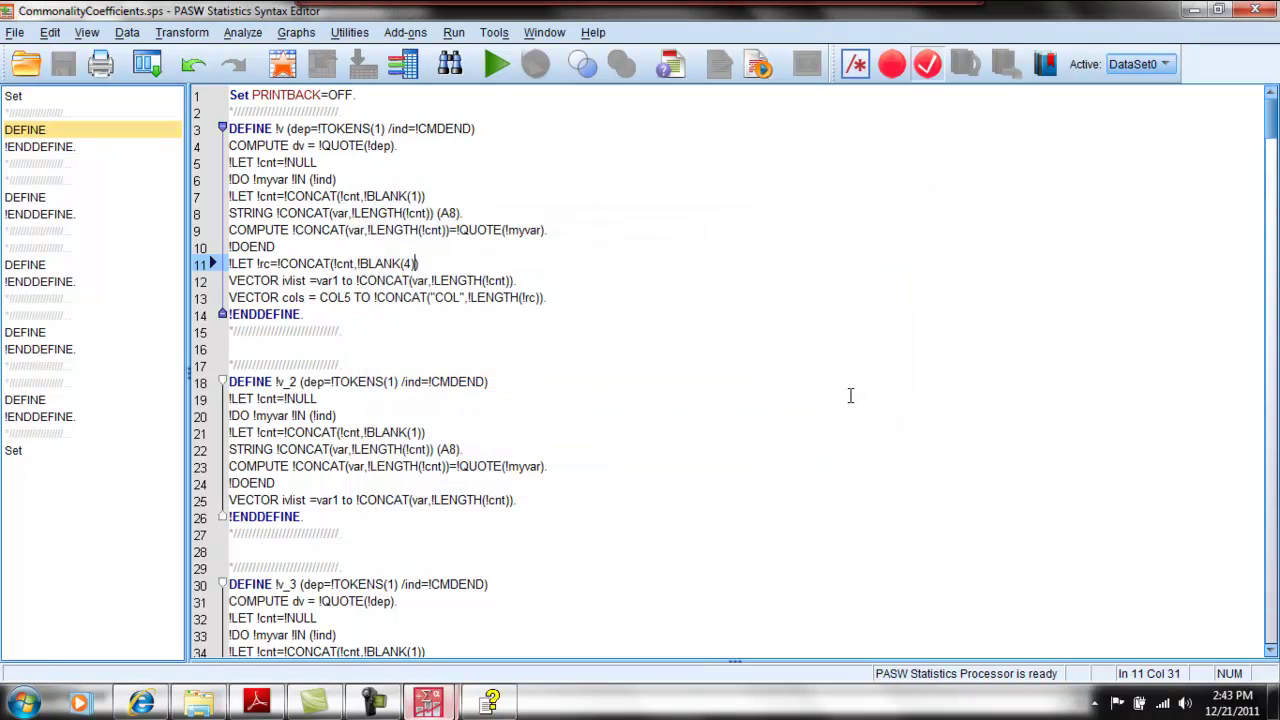
click(1249, 18)
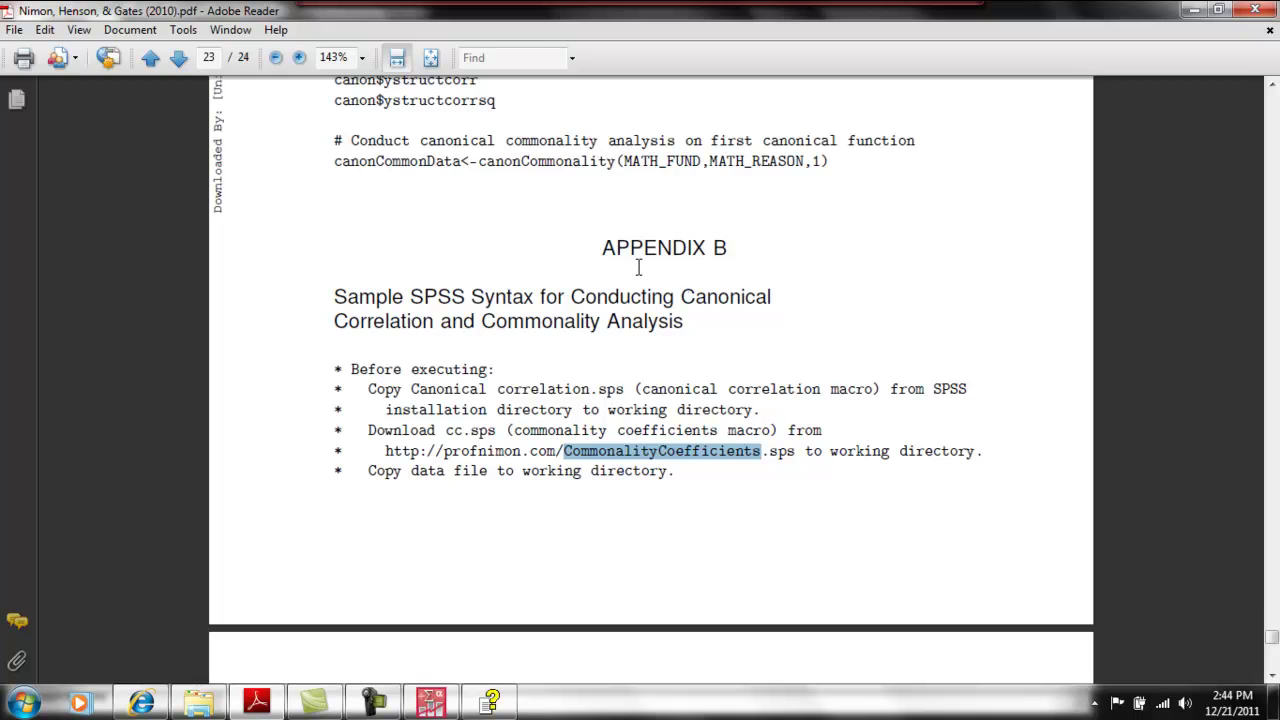
- Highlight the PDF note 'Copy data file to working directory.'
click(690, 430)
scroll(690, 430, down, 2)
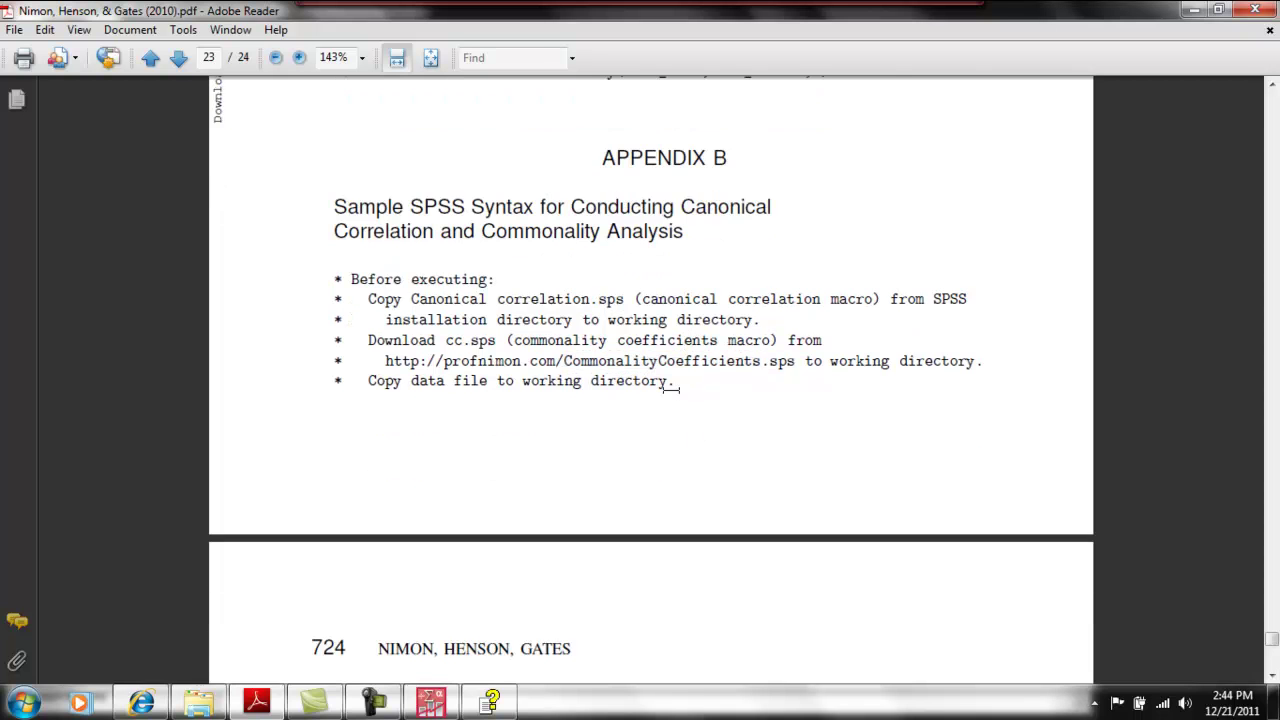
drag(678, 383, 368, 386)
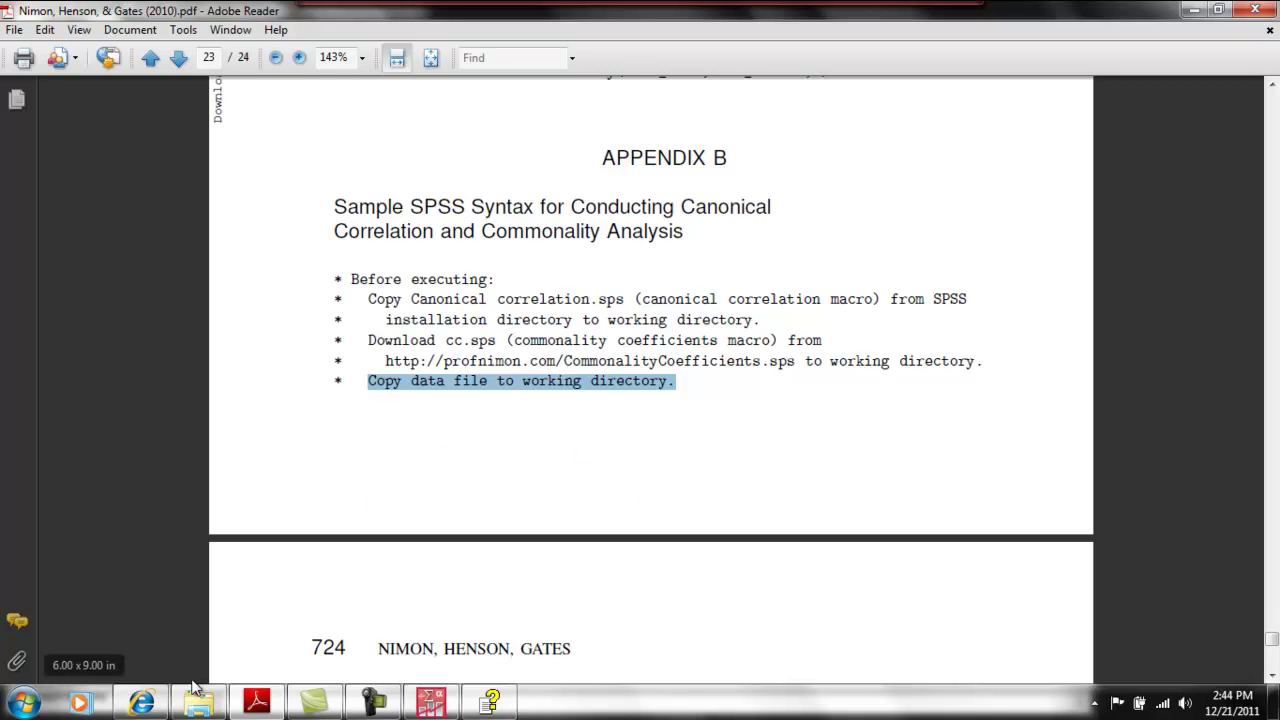
- Confirm the HS data file sits in Stats, then scroll the PDF to page 24's sample syntax
mouse_move(203, 705)
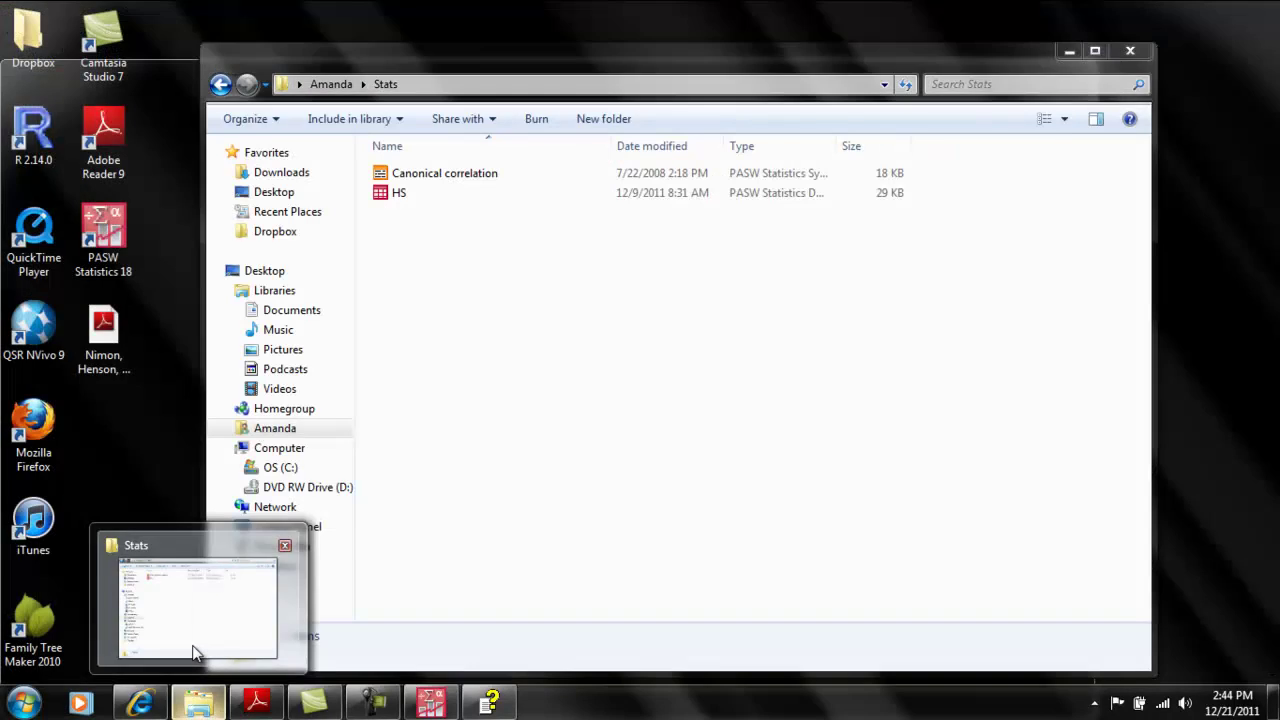
click(193, 645)
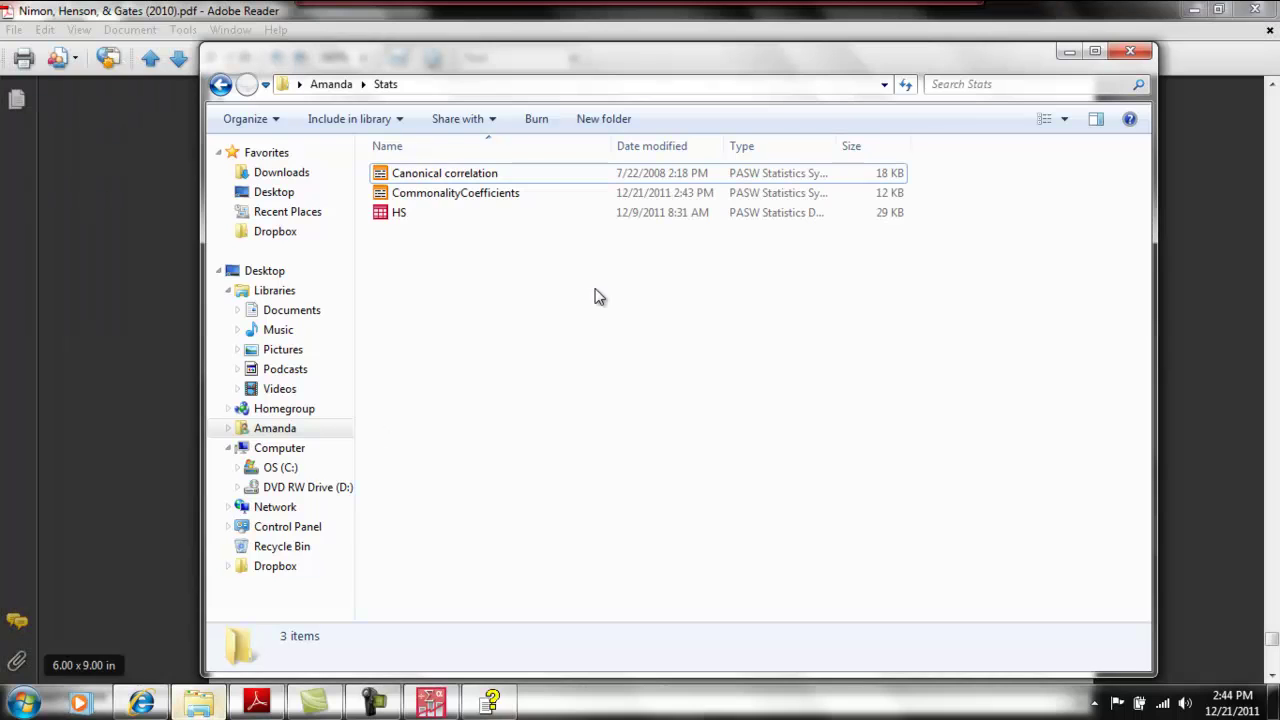
click(481, 214)
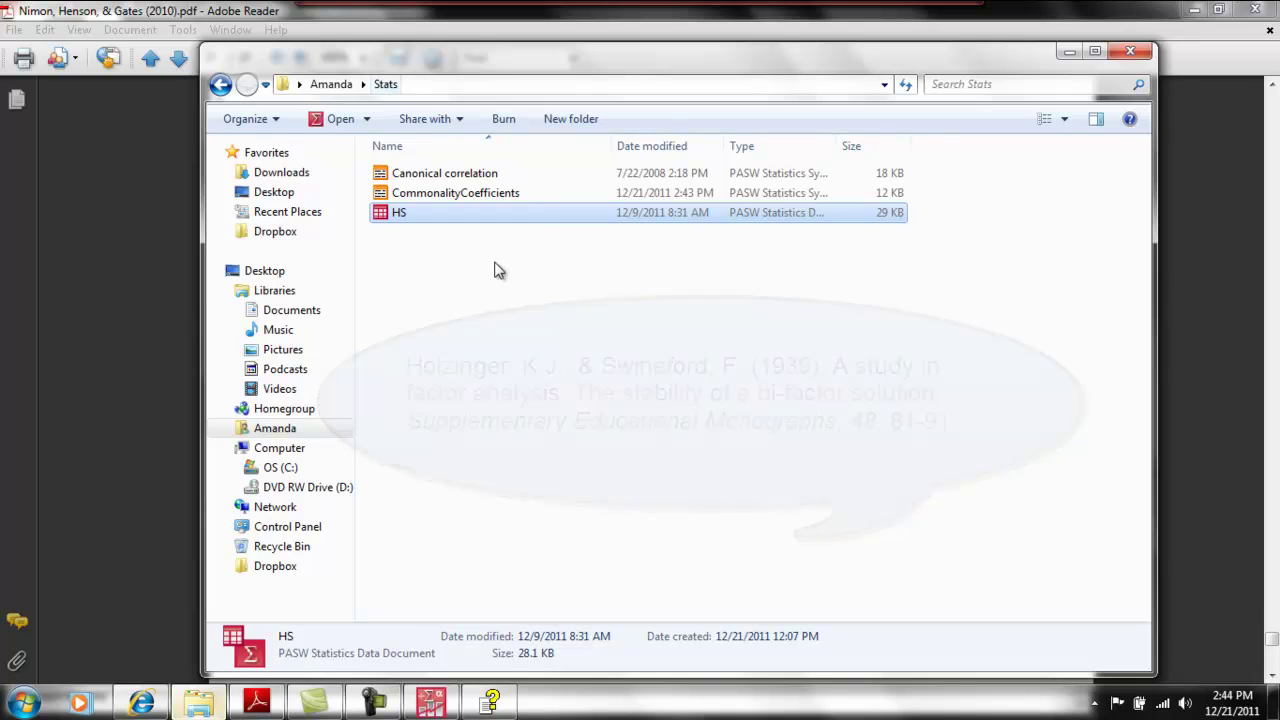
mouse_move(198, 700)
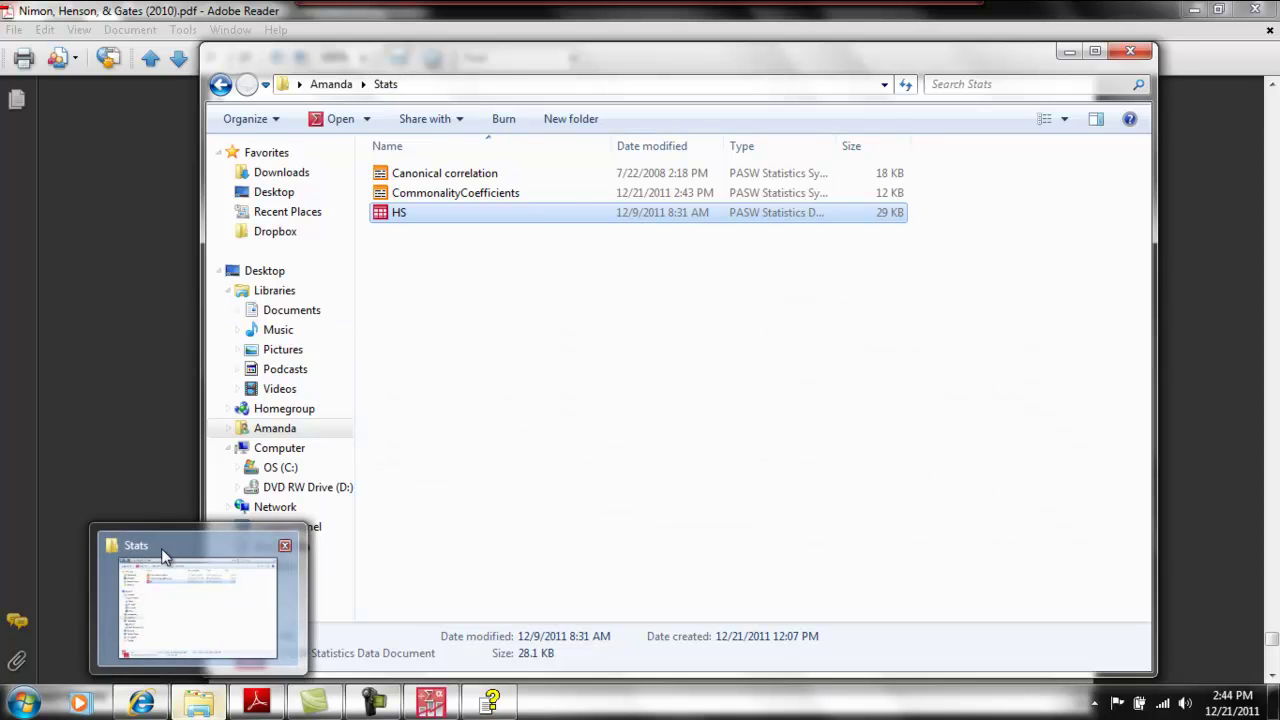
click(161, 548)
scroll(540, 465, down, 3)
scroll(540, 465, down, 5)
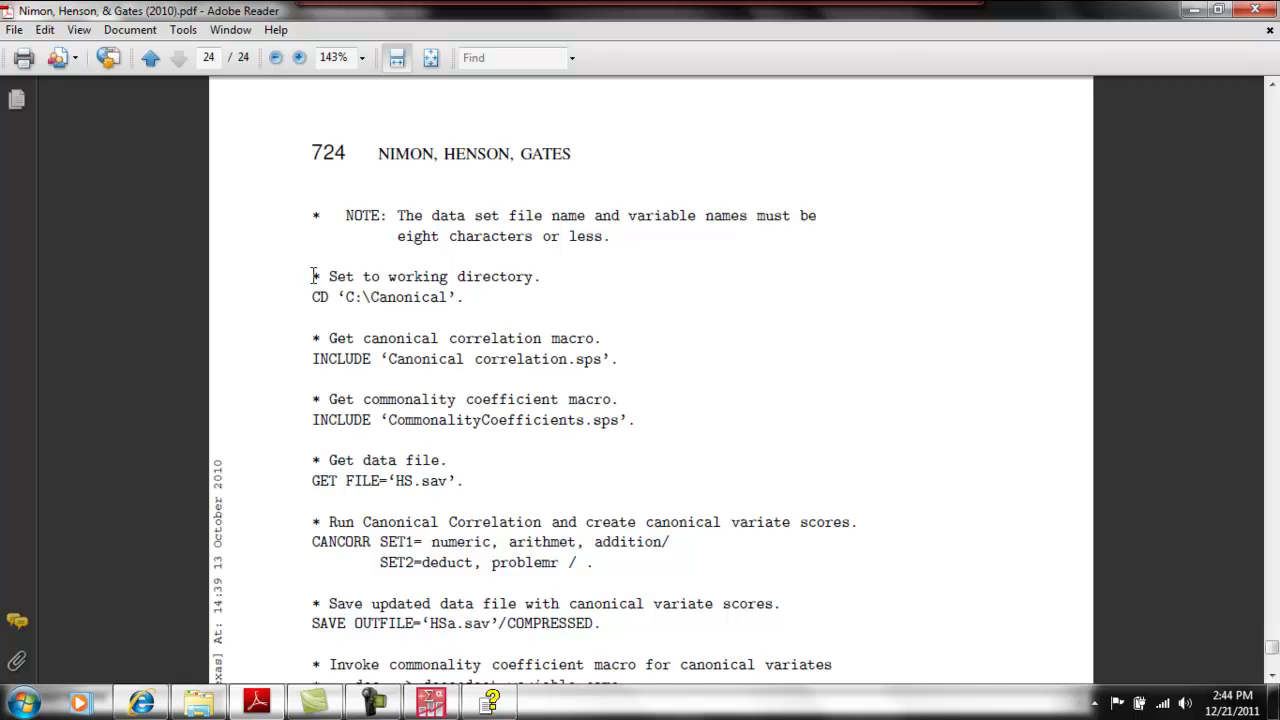
- Copy the full sample syntax on page 24, from CD 'C:\Canonical' through both INCLUDE lines
drag(312, 276, 871, 457)
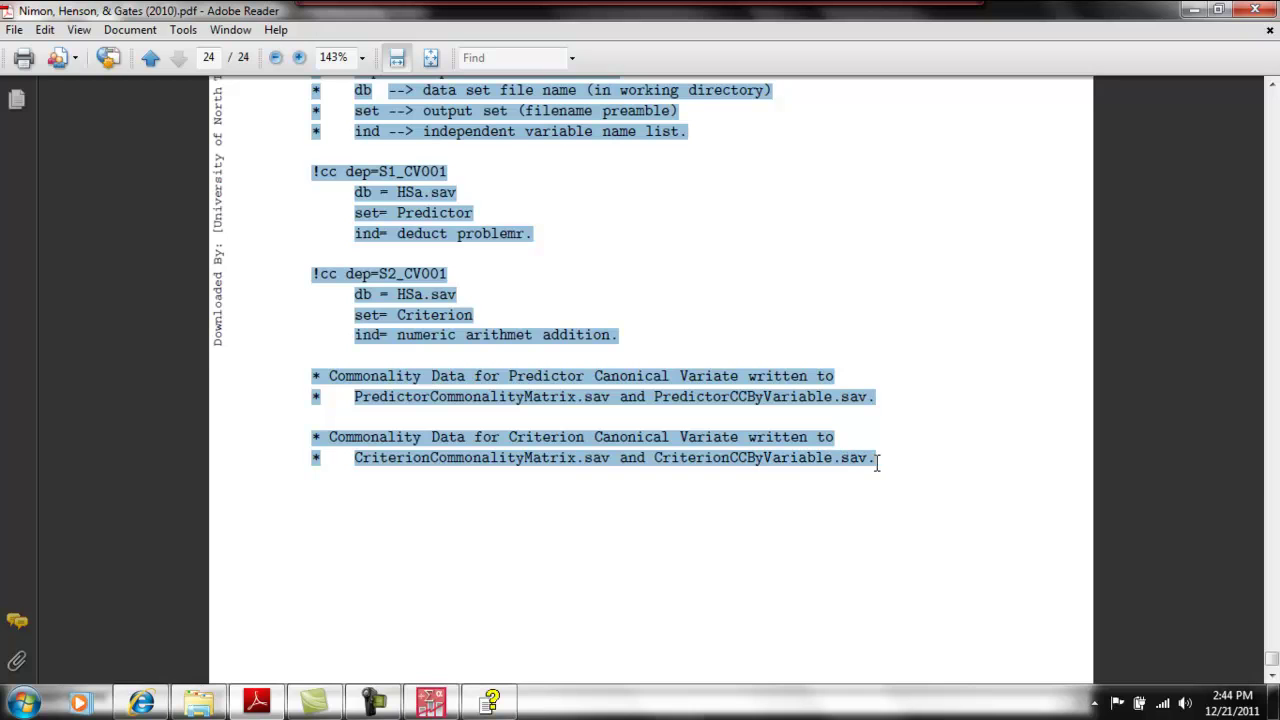
right_click(684, 404)
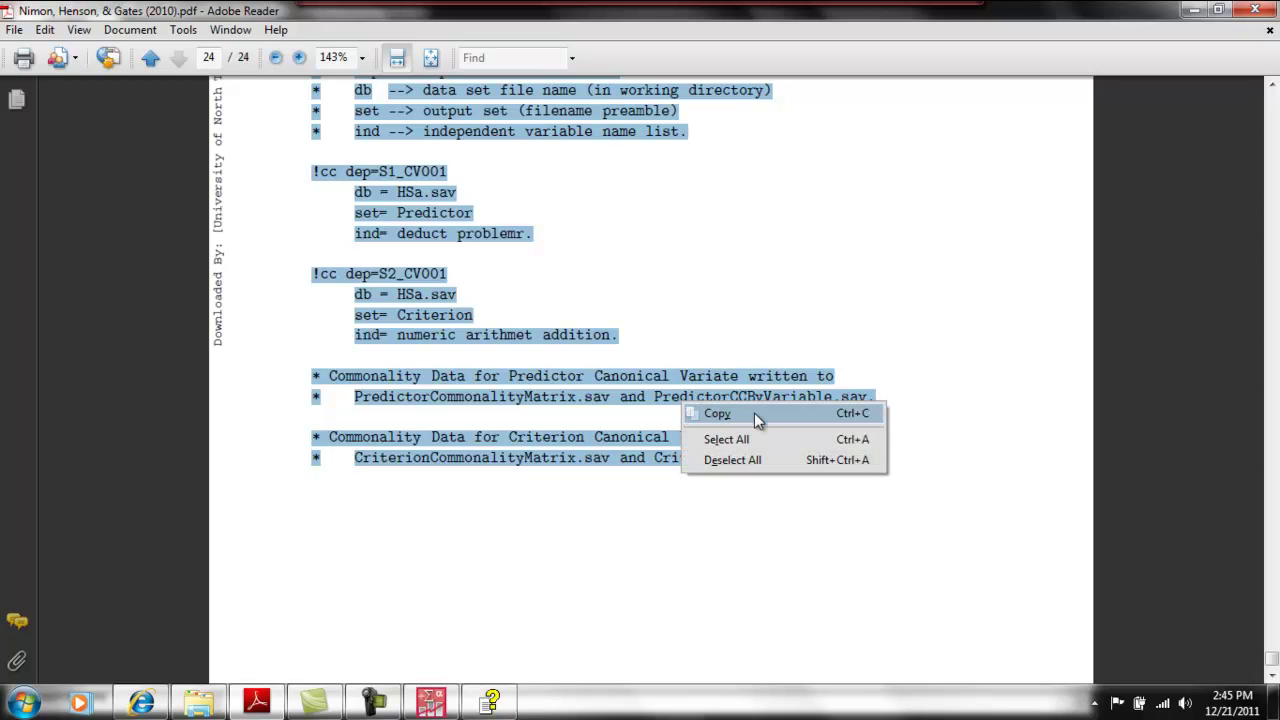
click(717, 413)
click(438, 702)
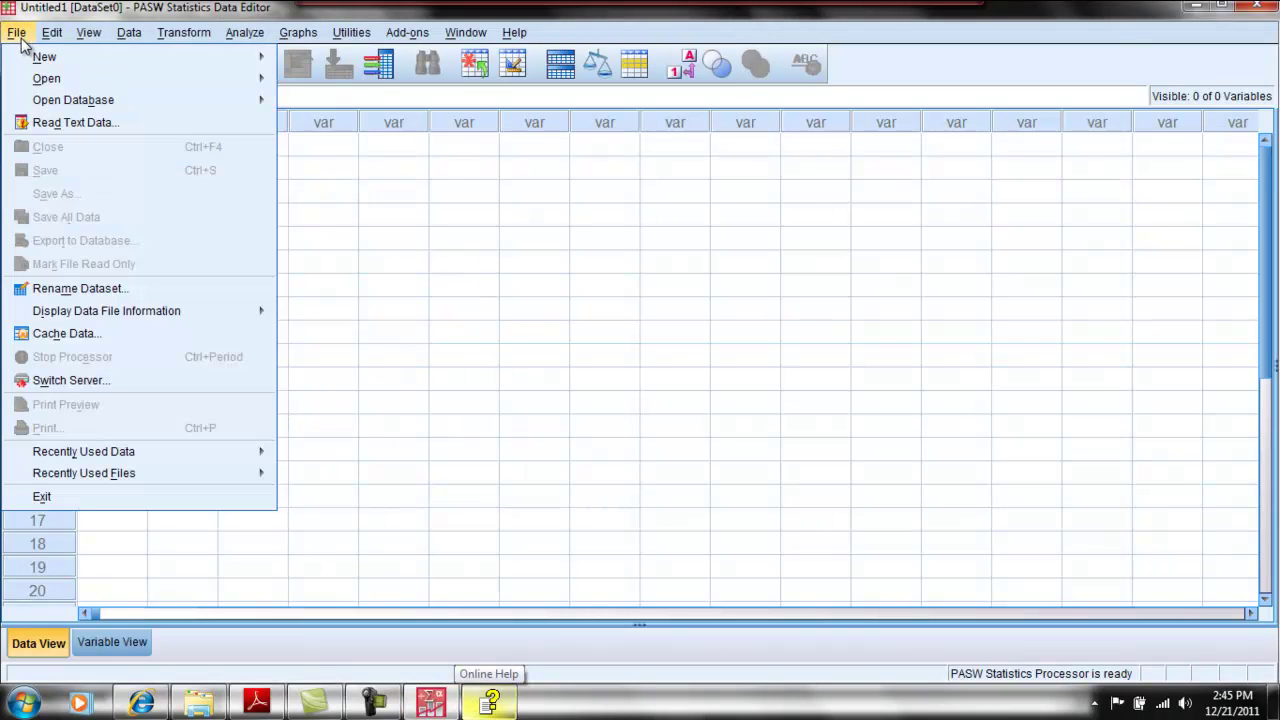
- Create a new syntax file and paste in the copied canonical correlation syntax
mouse_move(251, 57)
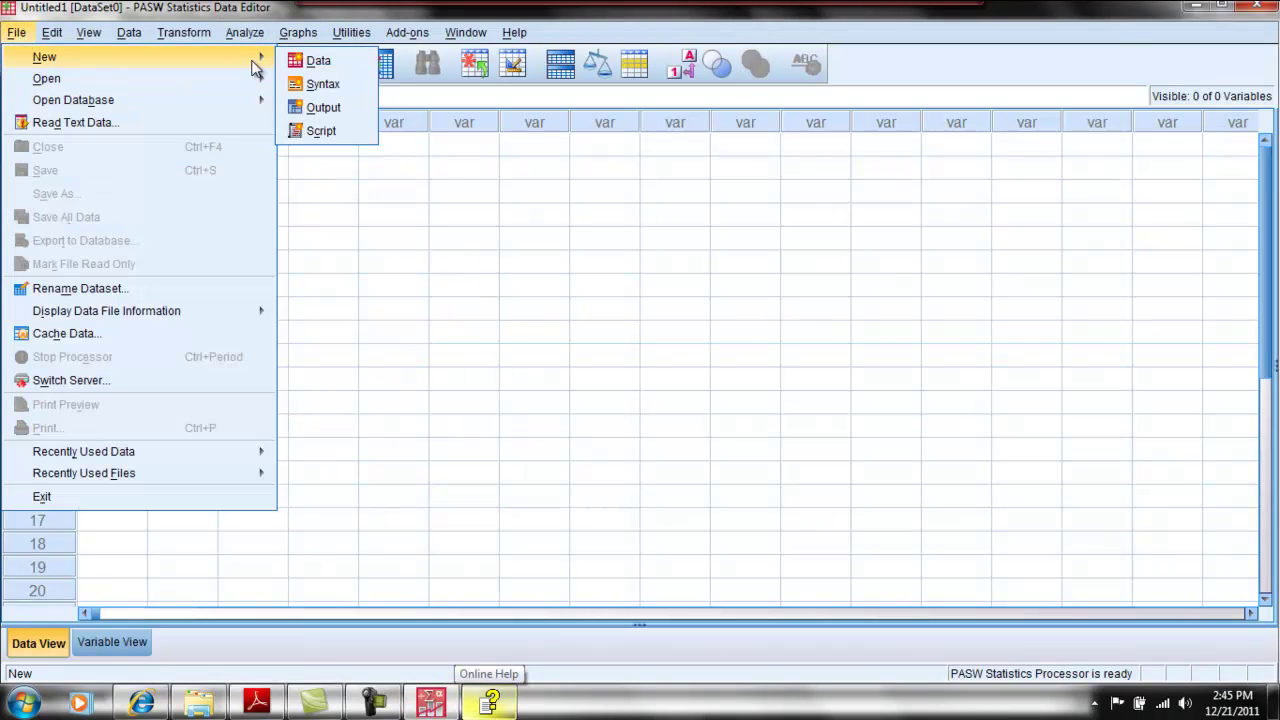
click(356, 88)
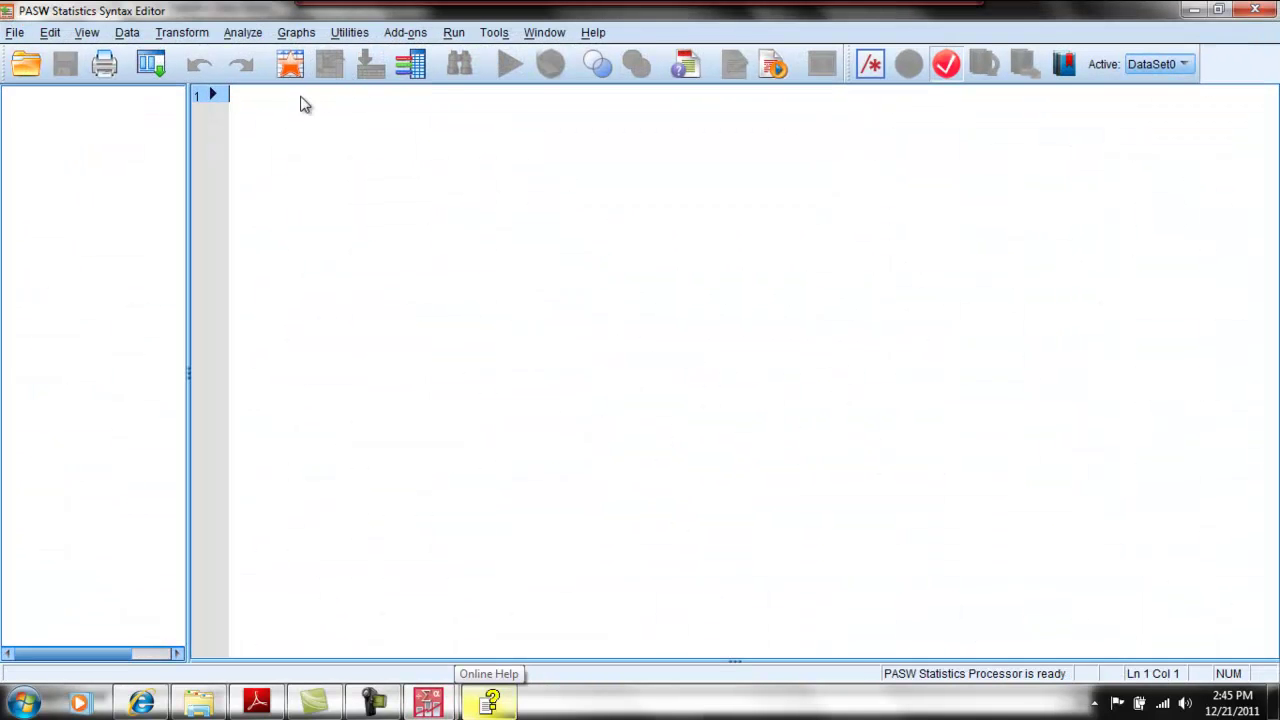
right_click(304, 104)
click(330, 155)
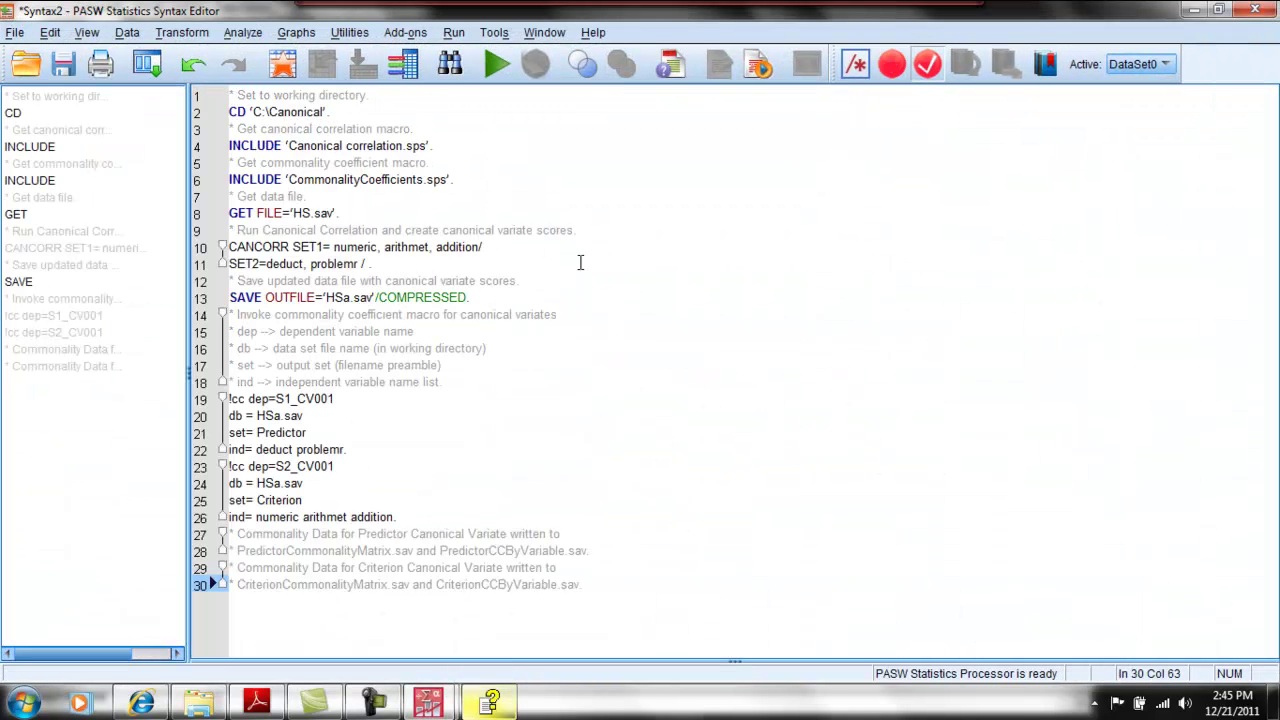
- Insert blank lines after the CD, both INCLUDE, GET FILE, CANCORR and SAVE commands
click(386, 112)
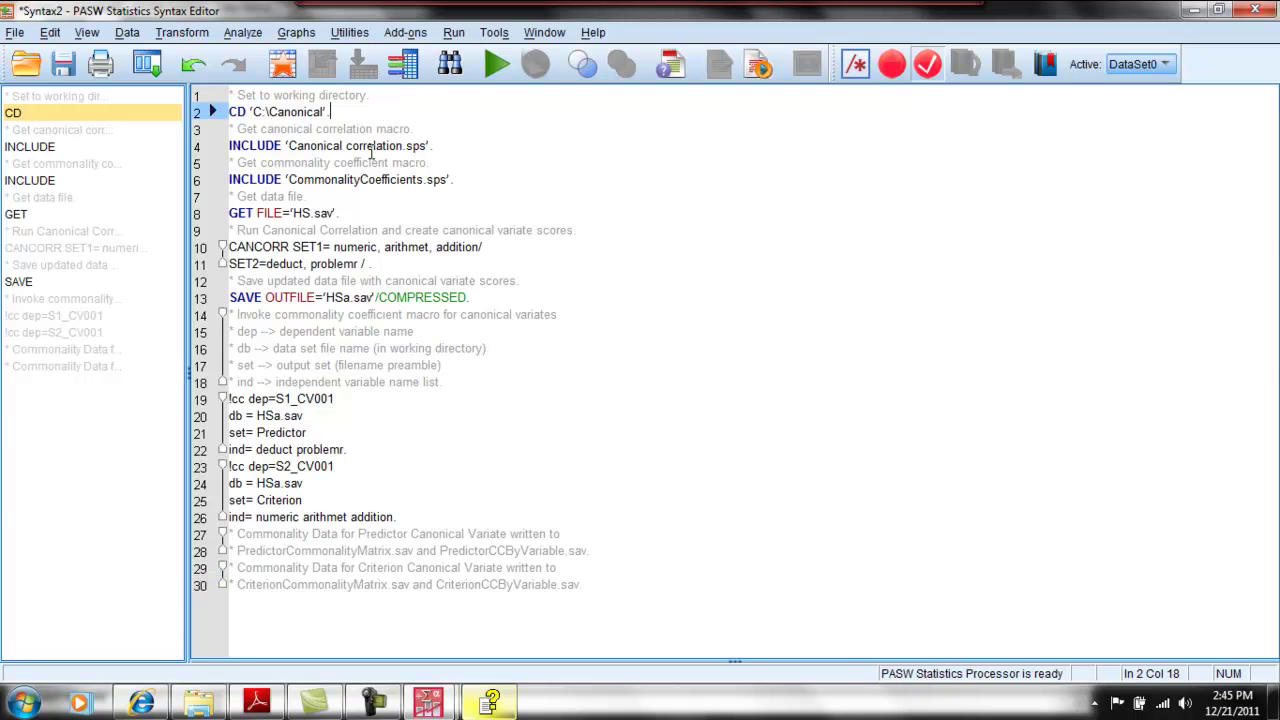
key(Return)
click(445, 162)
key(Return)
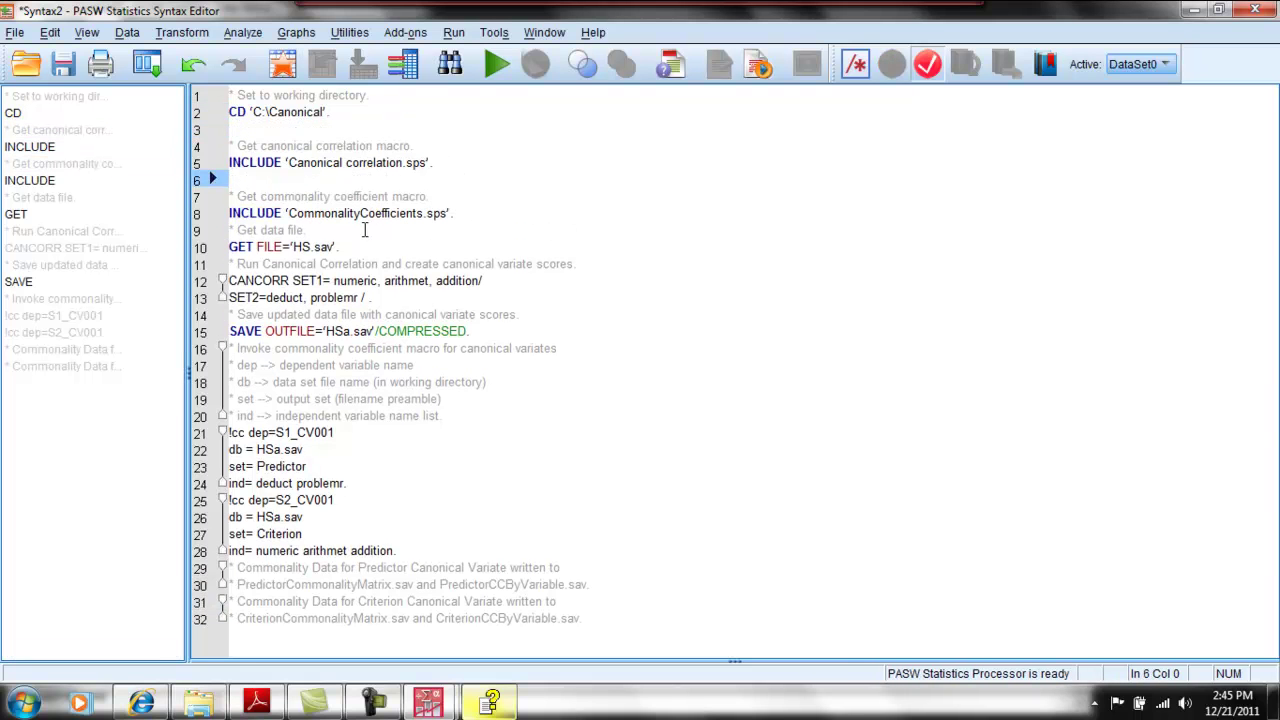
click(359, 229)
click(470, 214)
key(Return)
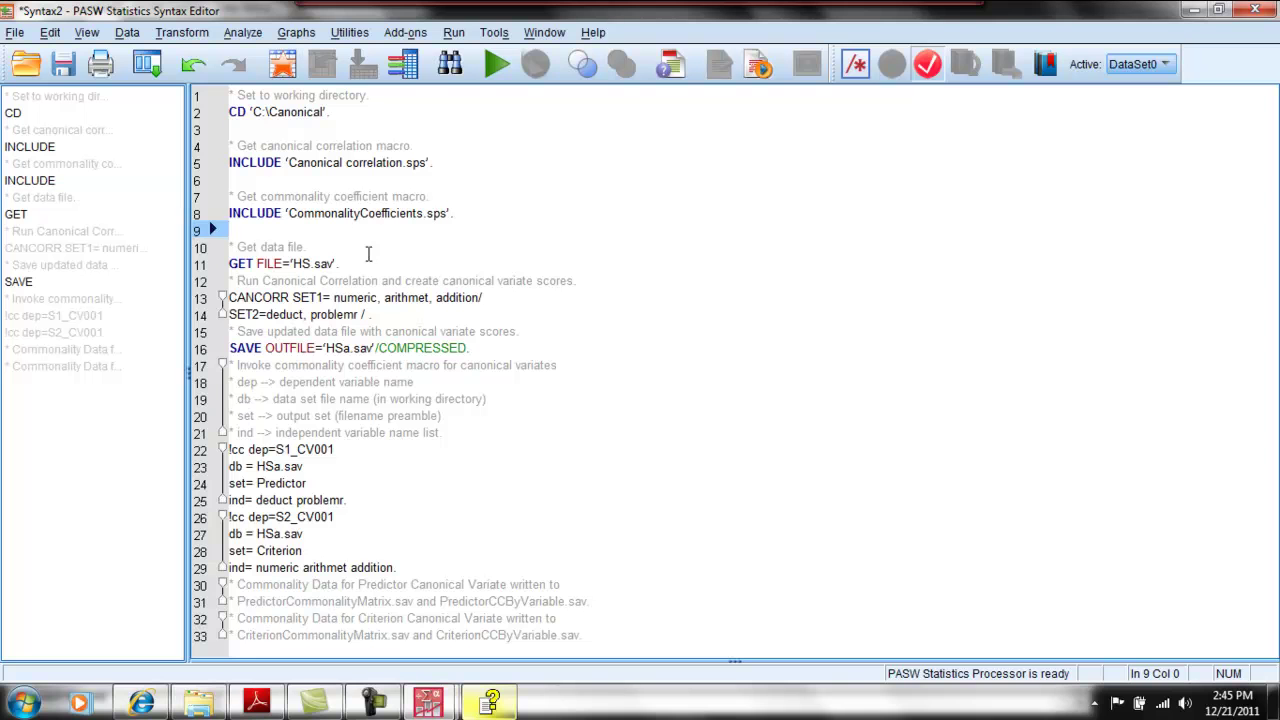
key(Return)
click(455, 333)
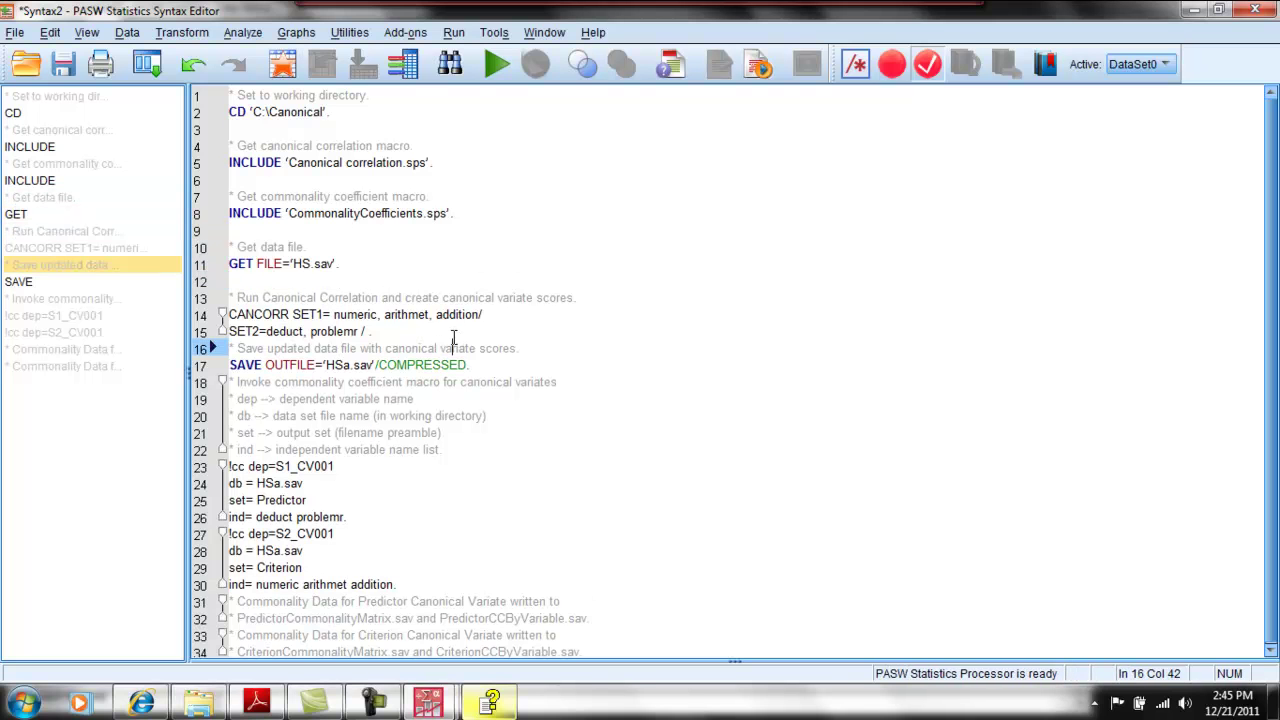
key(Return)
click(479, 381)
key(Return)
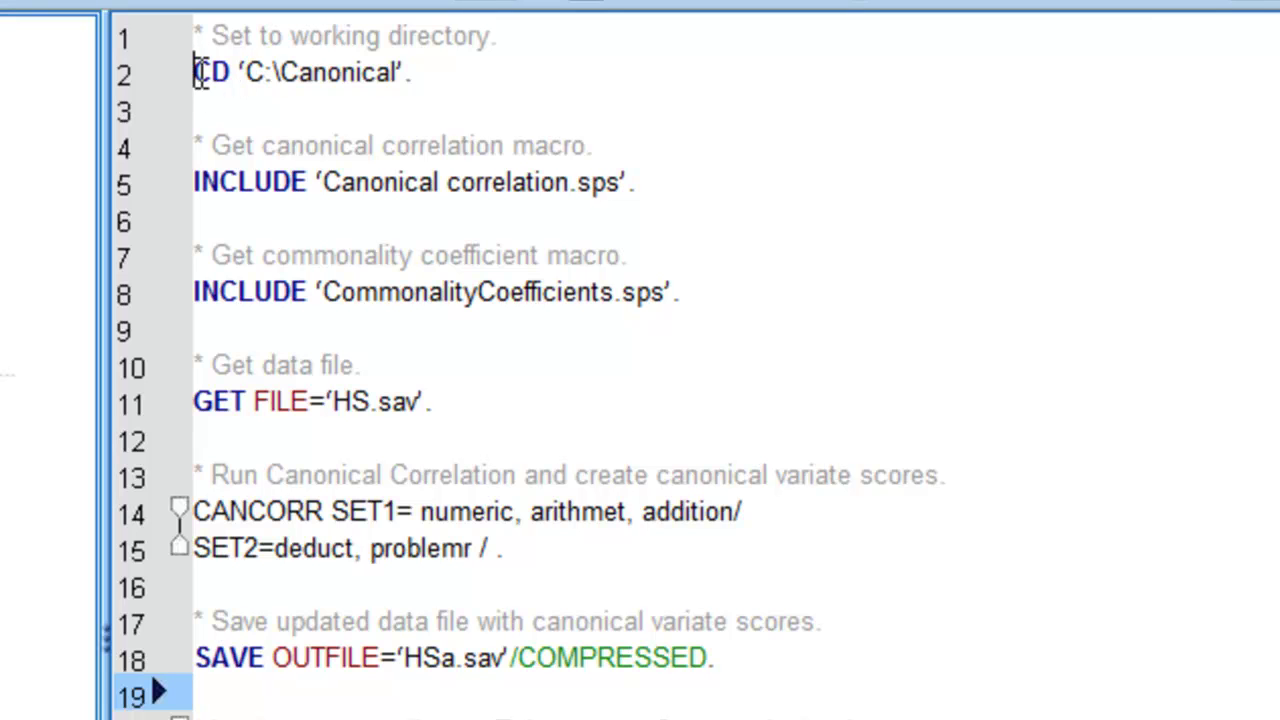
- Select the C:\Canonical path inside the quotes of the CD command
drag(197, 72, 440, 94)
click(408, 100)
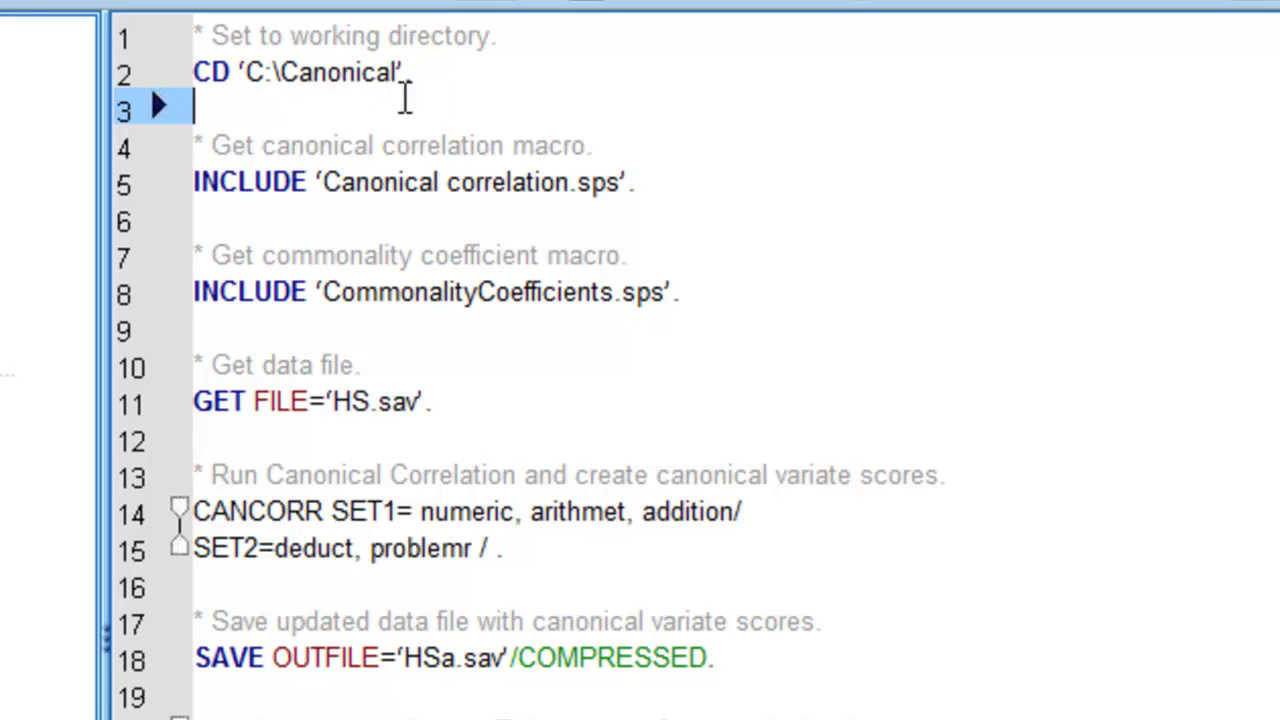
click(224, 76)
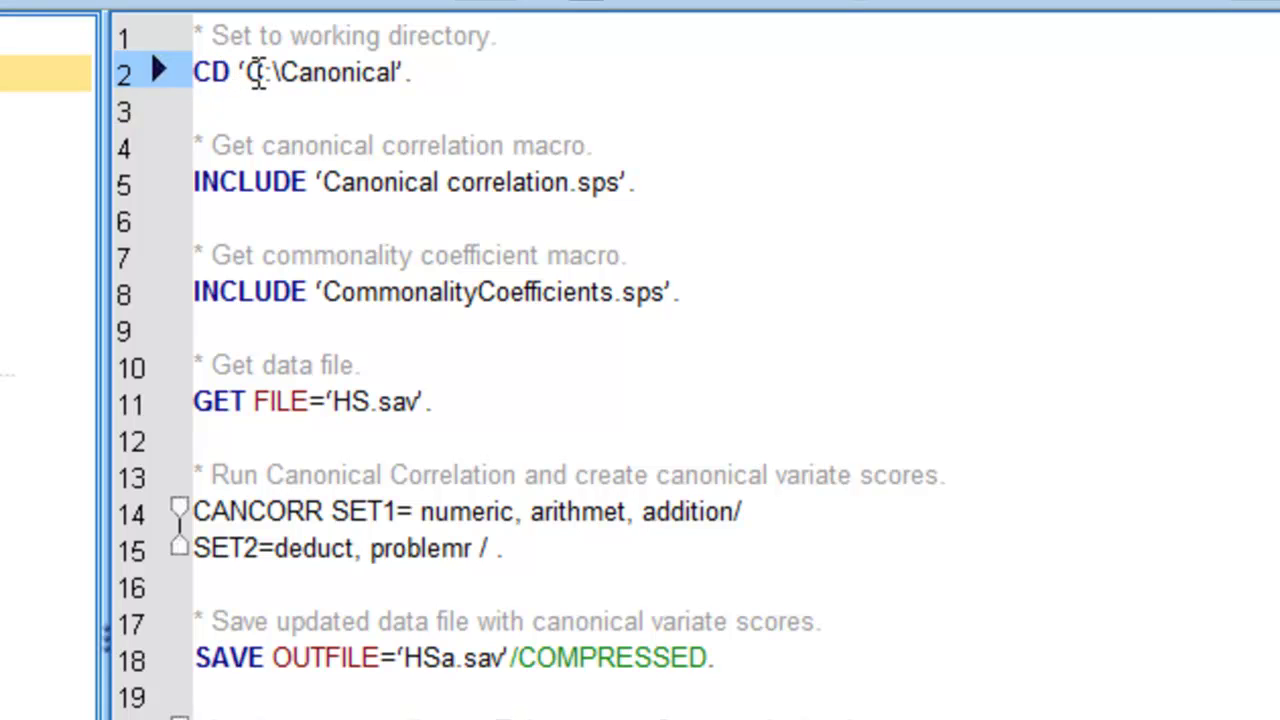
drag(243, 75, 401, 73)
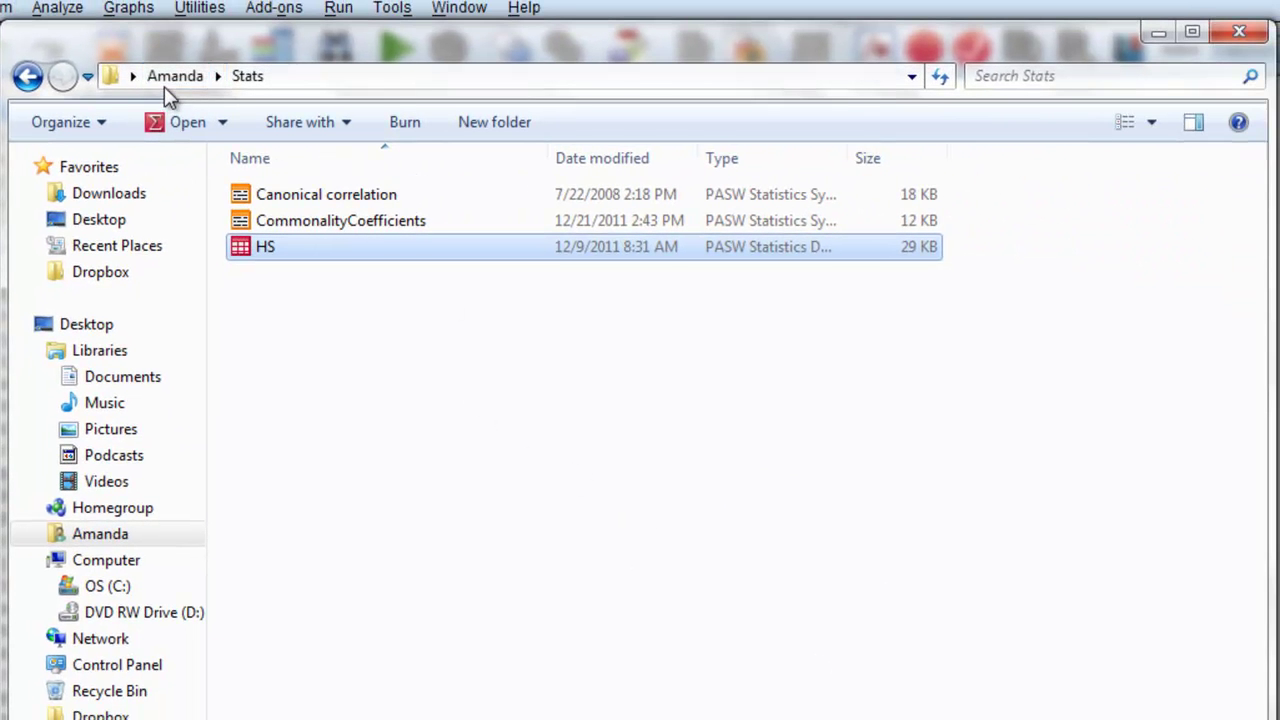
- Copy the Stats folder's full path from the Explorer address bar, then go back to the syntax editor
click(335, 75)
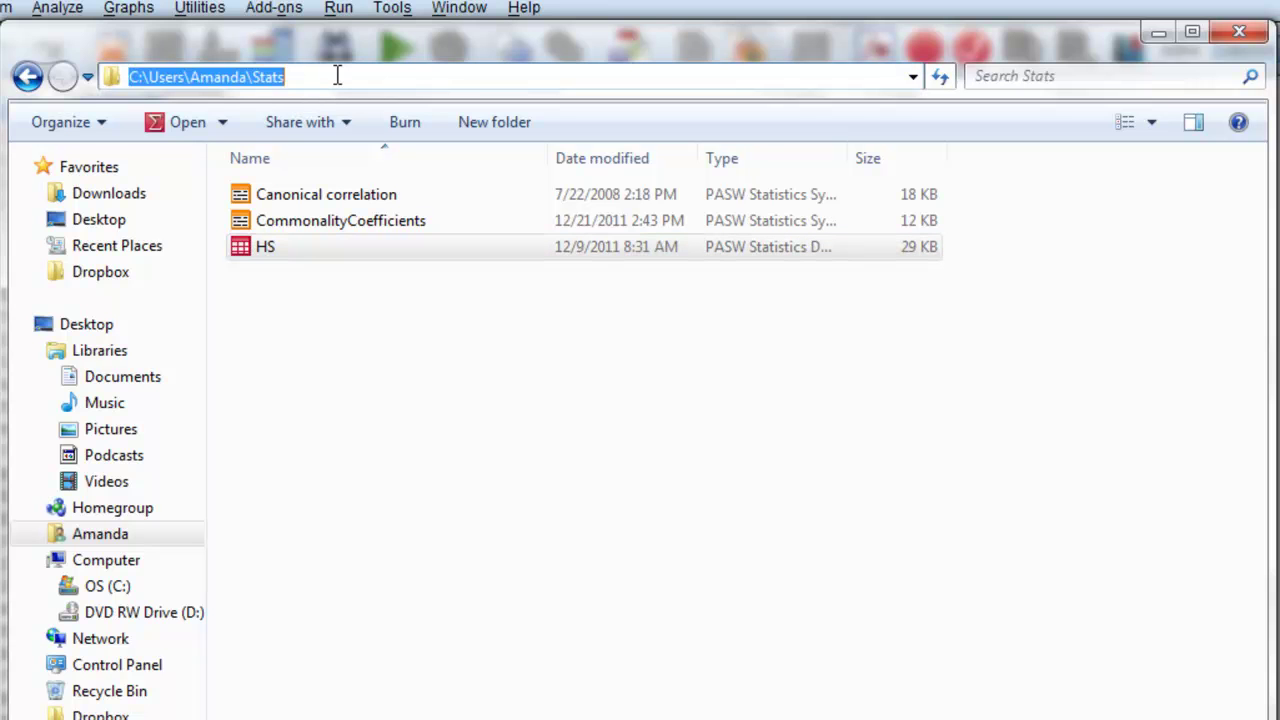
right_click(275, 86)
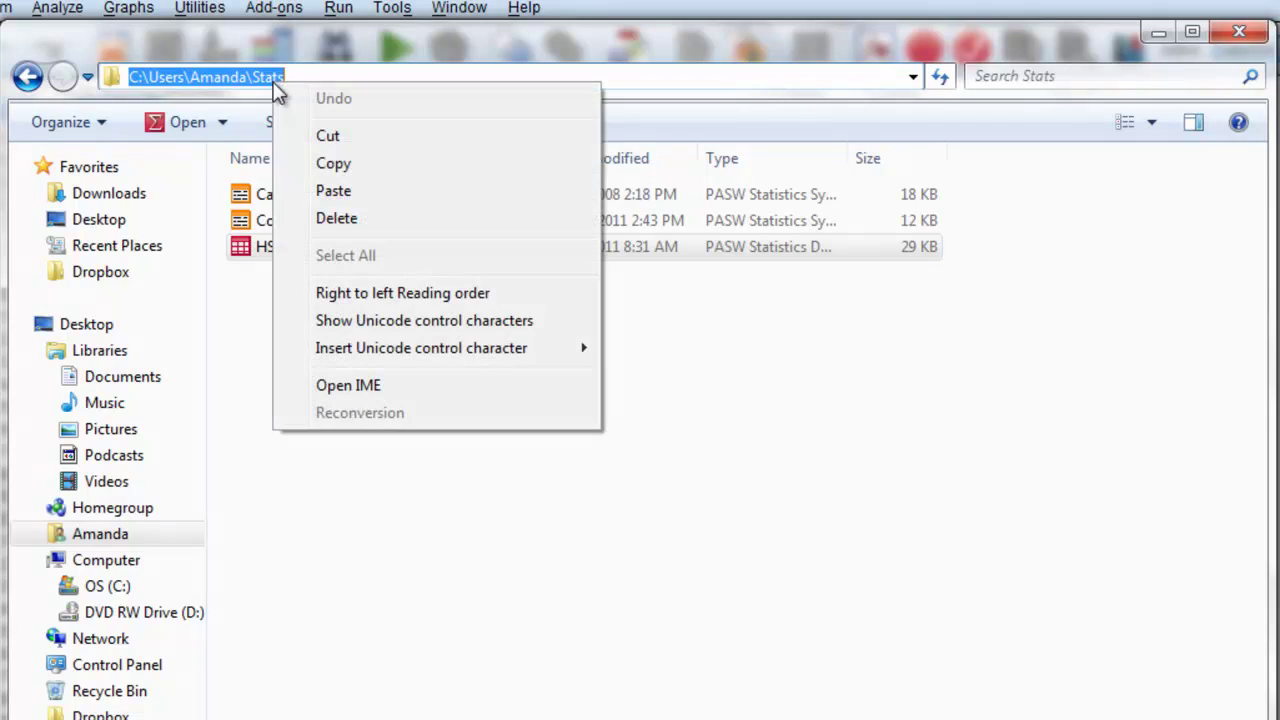
click(334, 163)
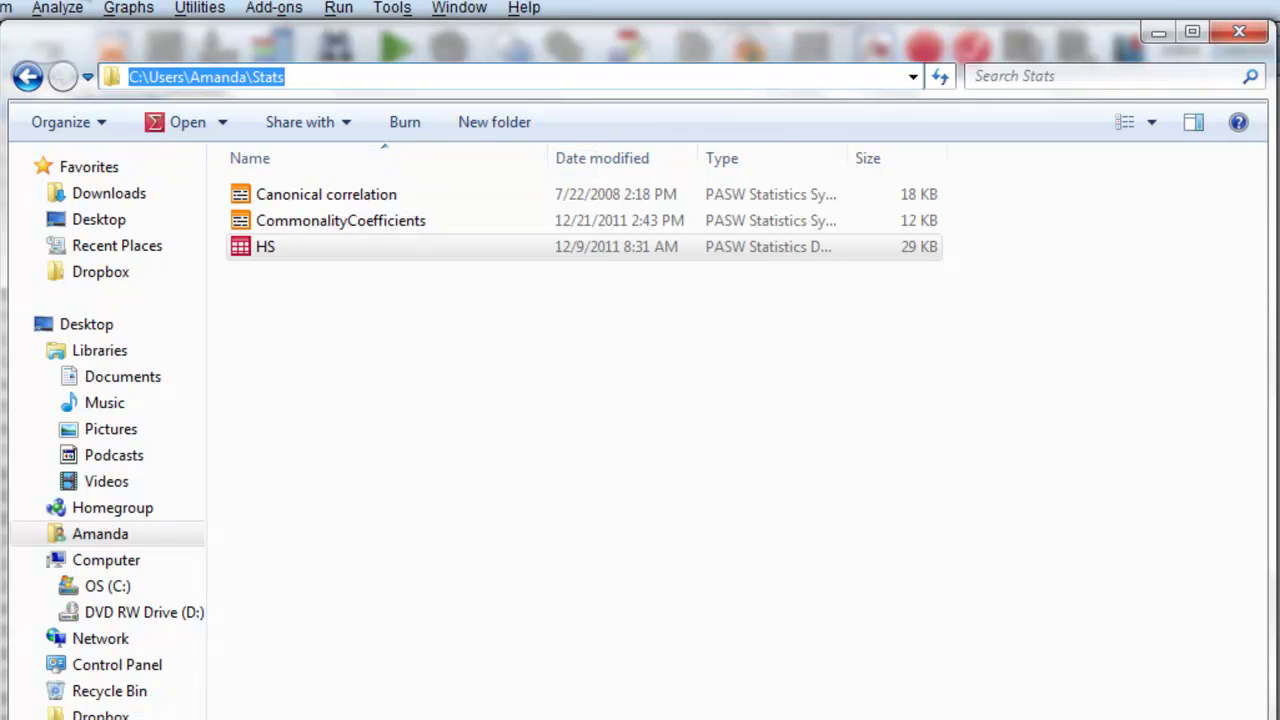
key(alt+Tab)
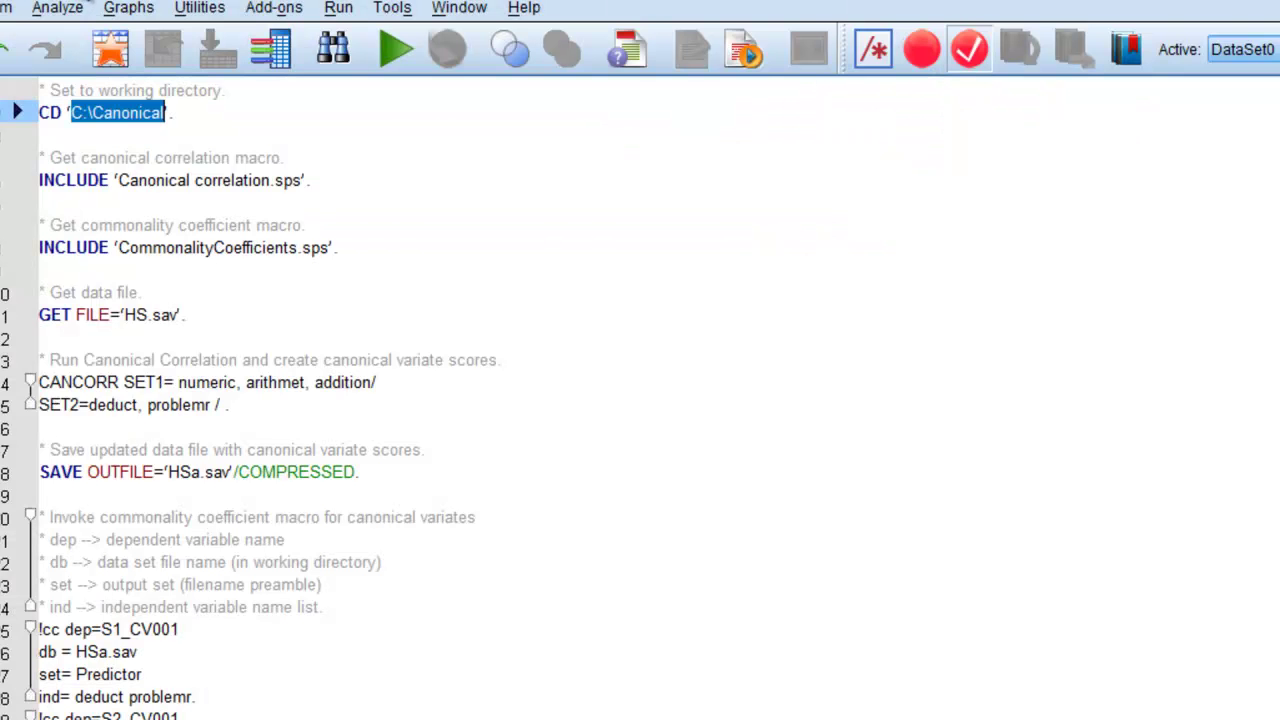
- Paste the copied Stats folder path over C:\Canonical in the CD command
right_click(108, 122)
click(152, 191)
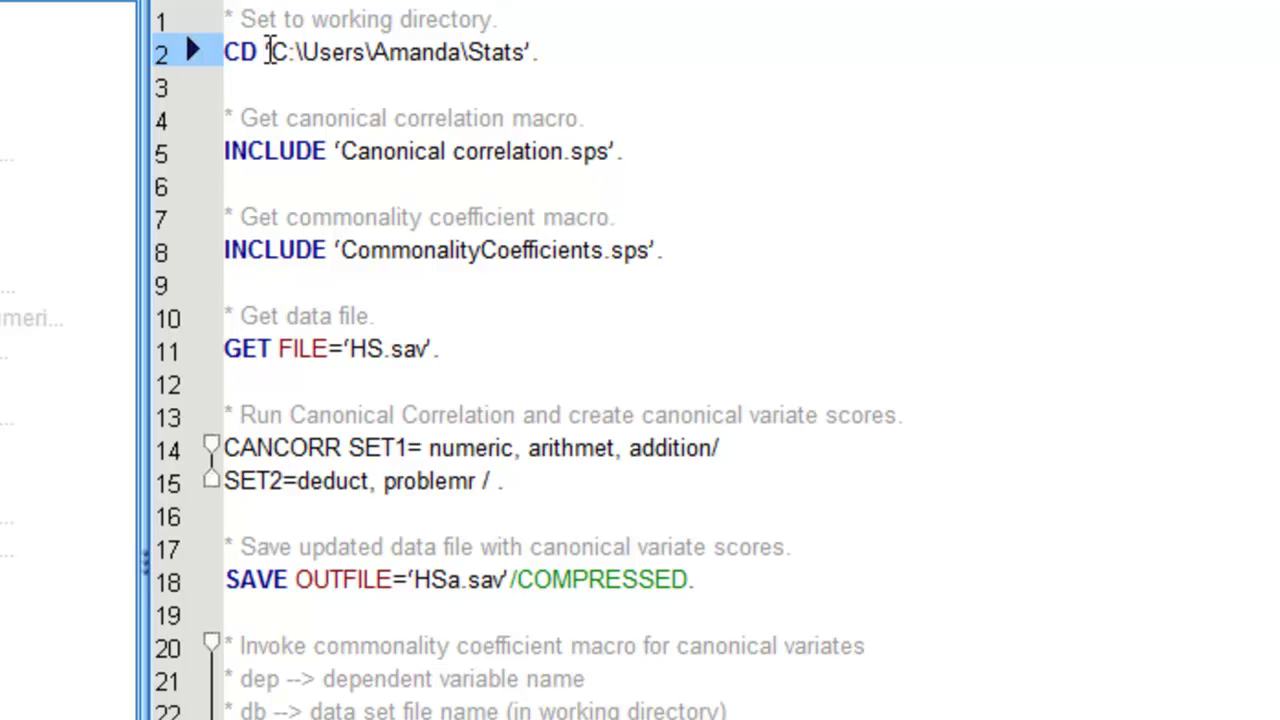
- Replace the curly quotes with straight double quotes around the CD path and Canonical correlation.sps
drag(266, 51, 277, 52)
text(")
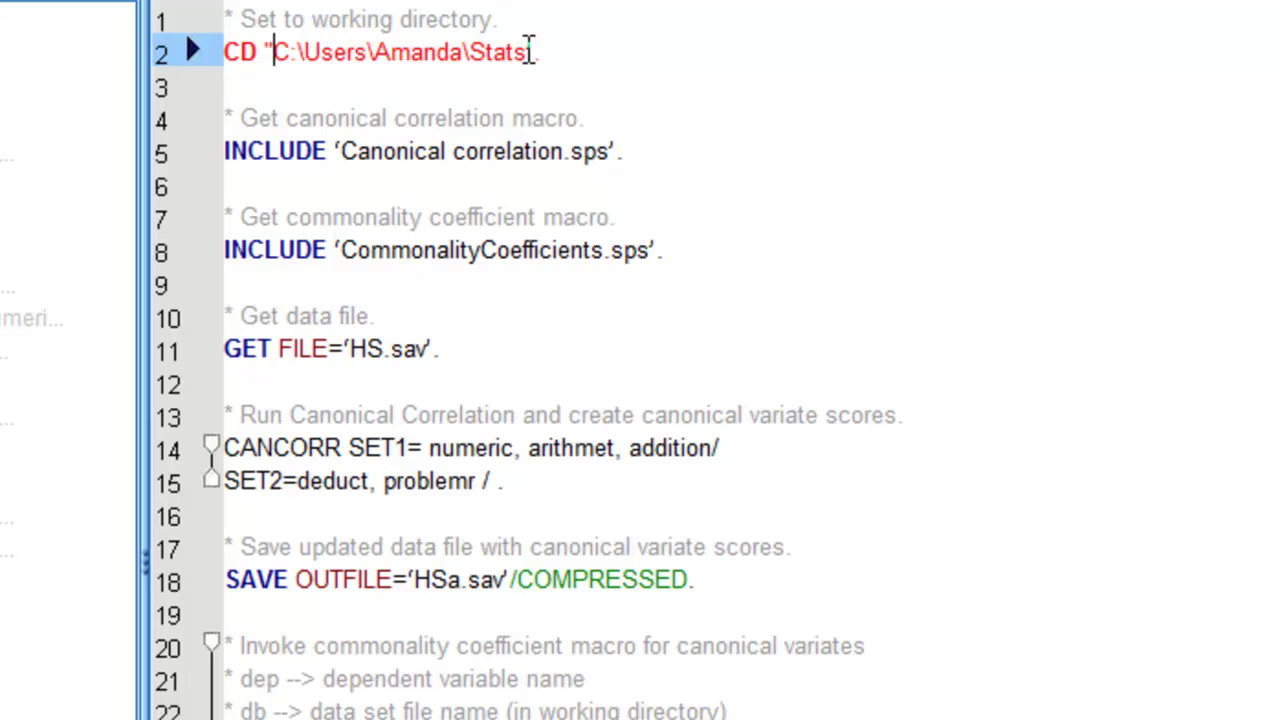
drag(524, 51, 535, 50)
text(")
drag(332, 150, 342, 150)
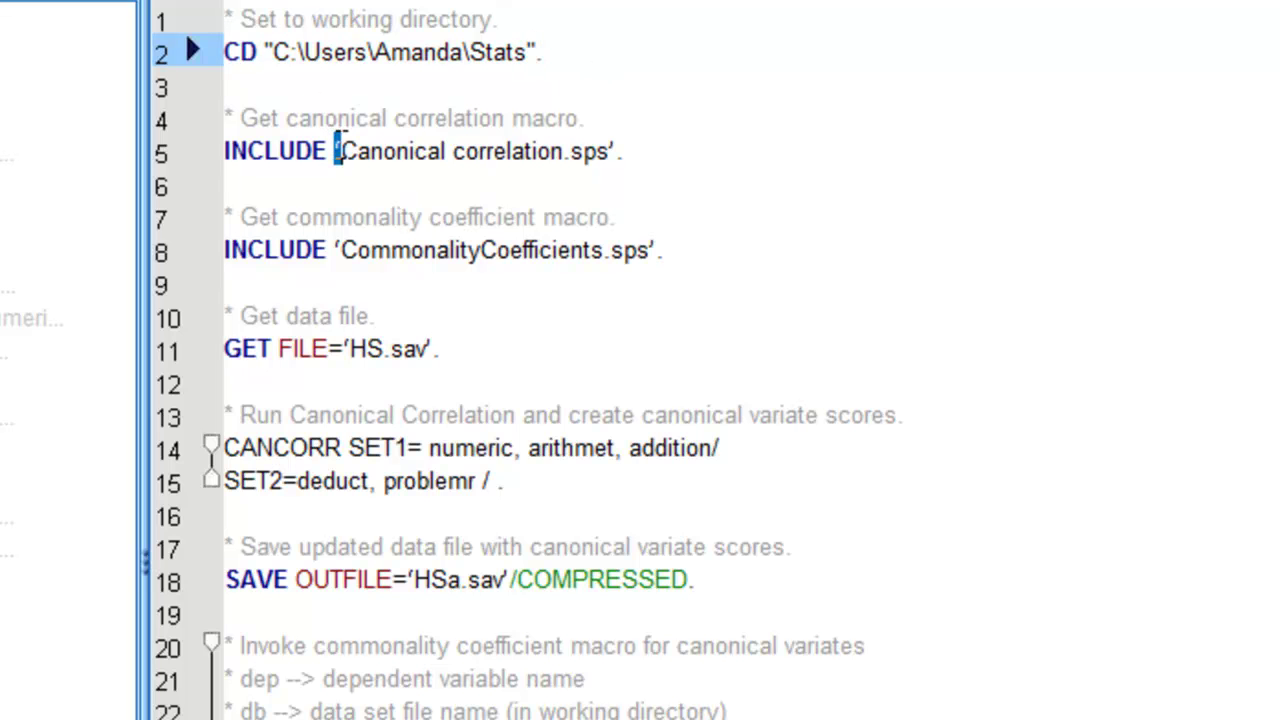
text(")
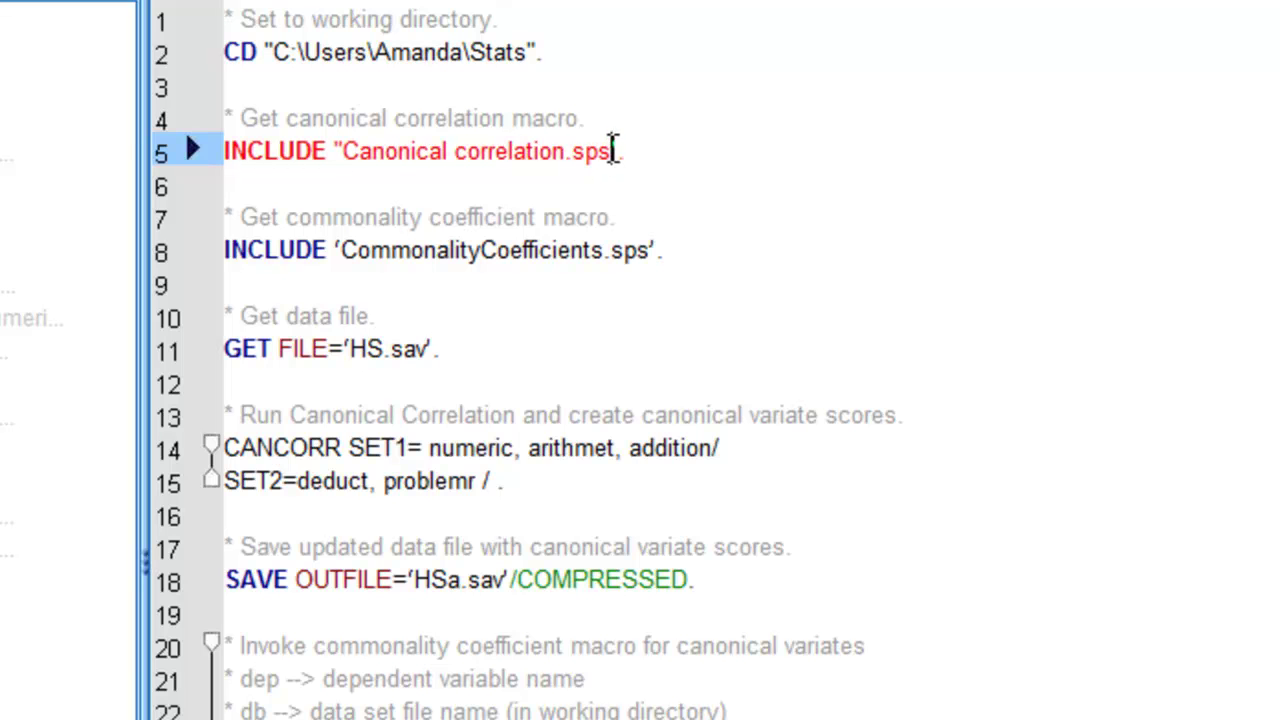
drag(609, 150, 617, 150)
text(")
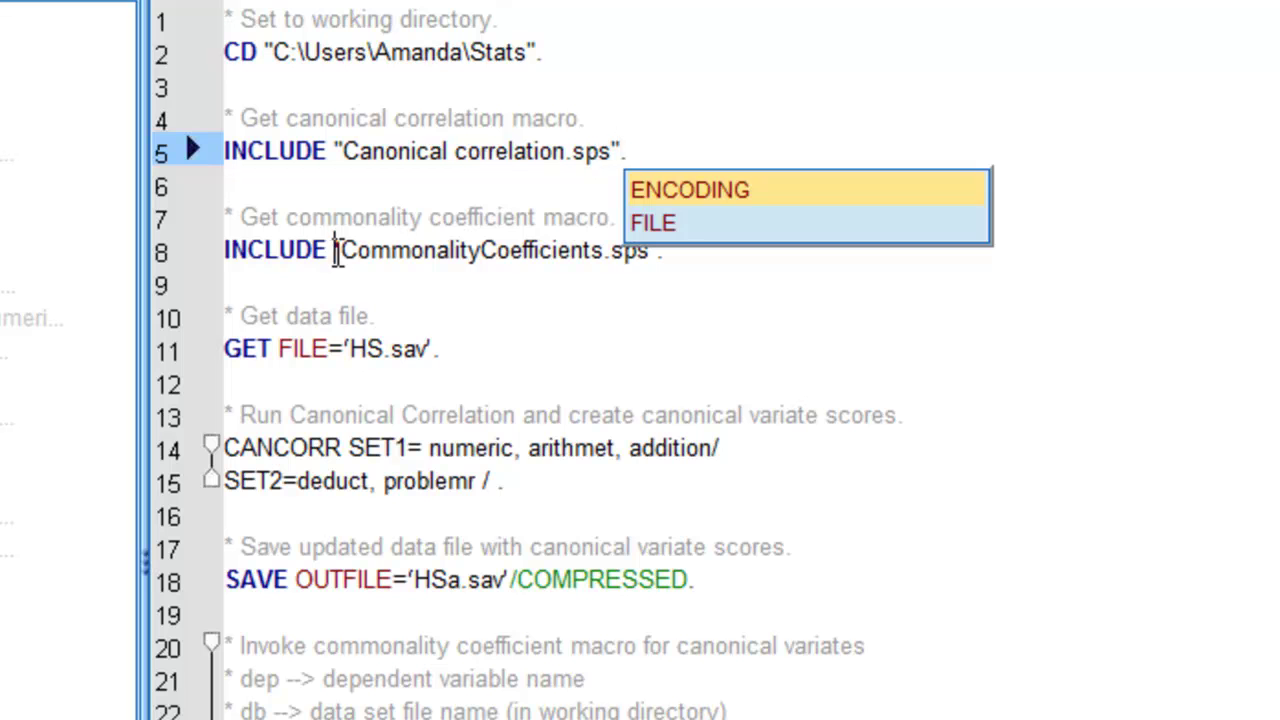
- Straighten the quotes around CommonalityCoefficients.sps and HS.sav in the INCLUDE and GET FILE lines
drag(335, 250, 343, 250)
text(")
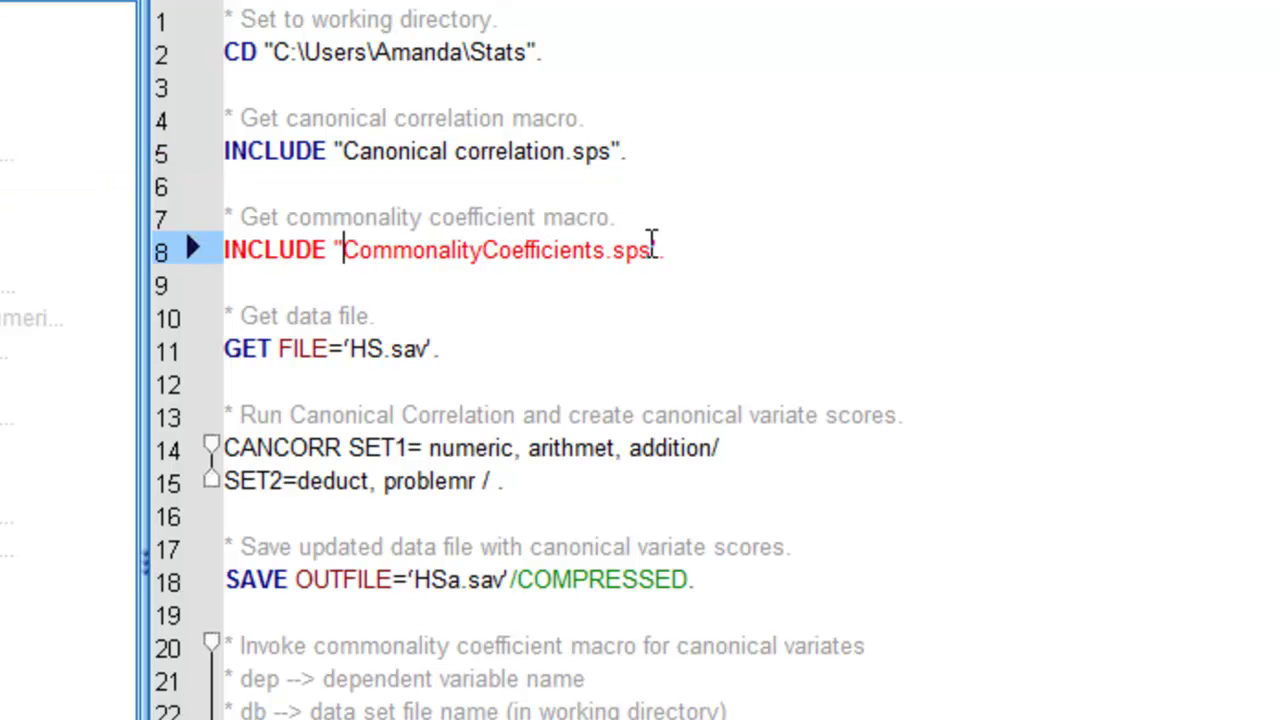
drag(650, 250, 658, 250)
text(")
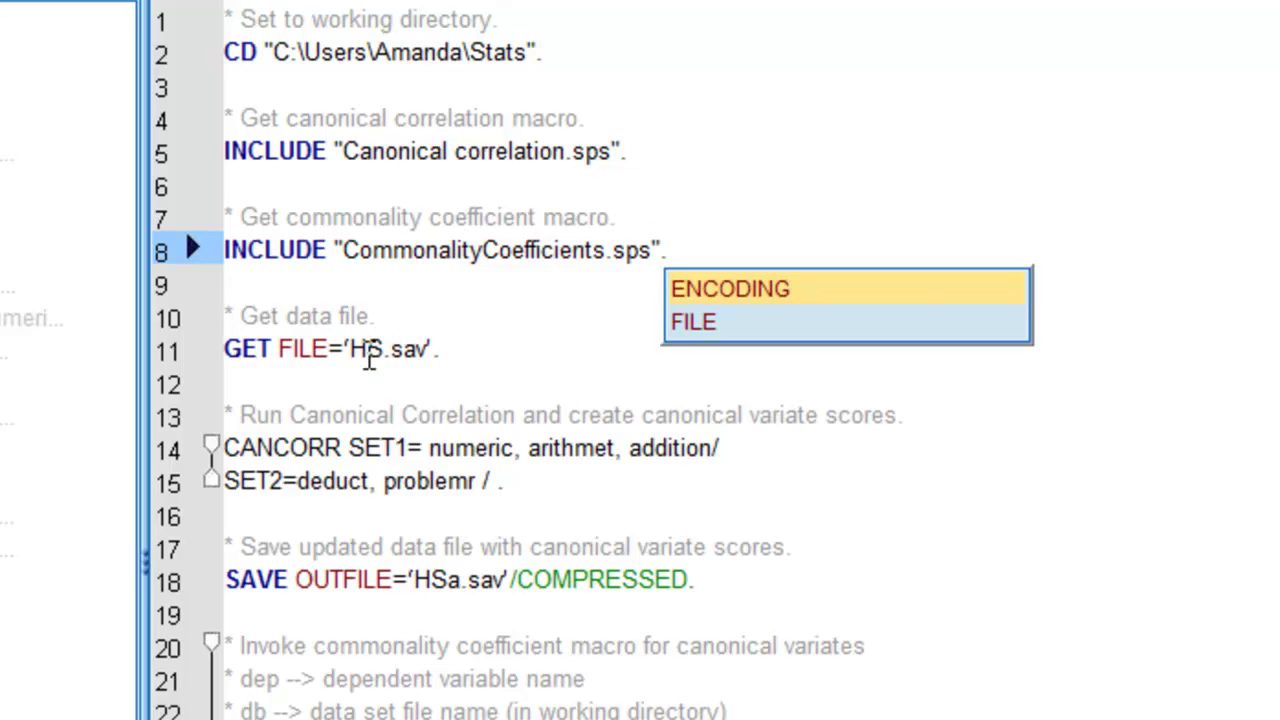
drag(343, 348, 355, 348)
text(")
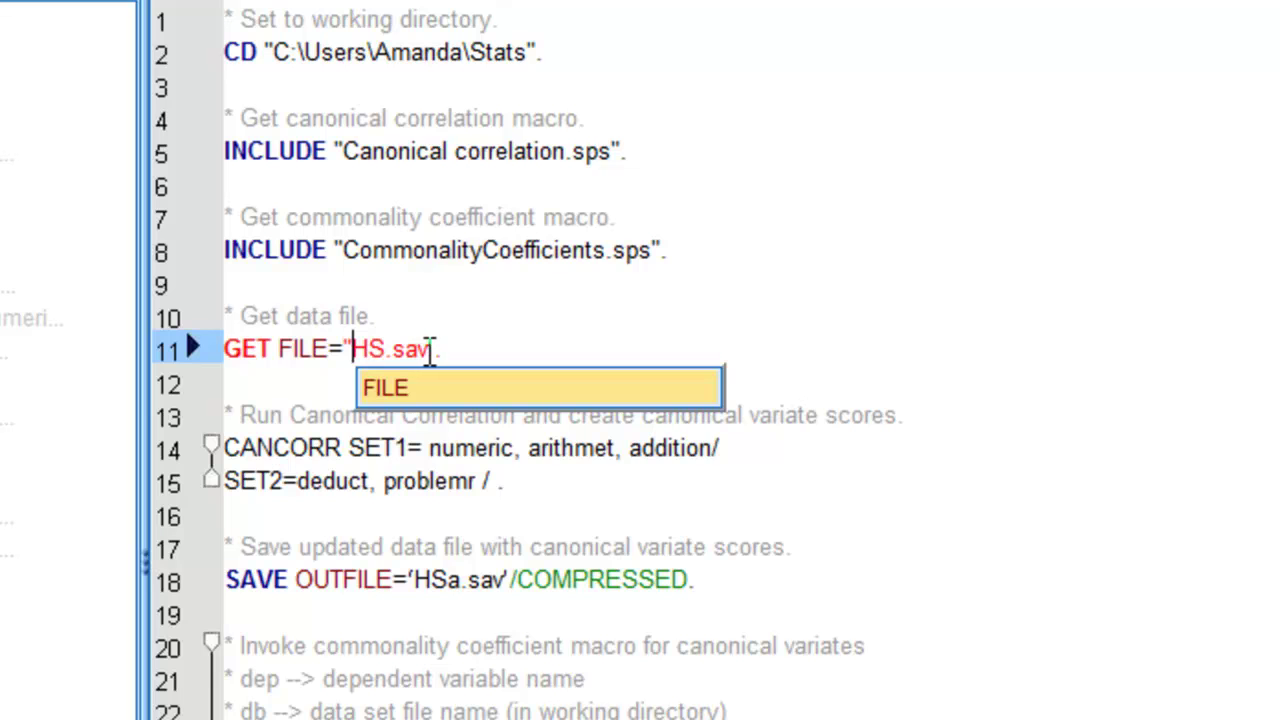
drag(429, 348, 441, 348)
text(")
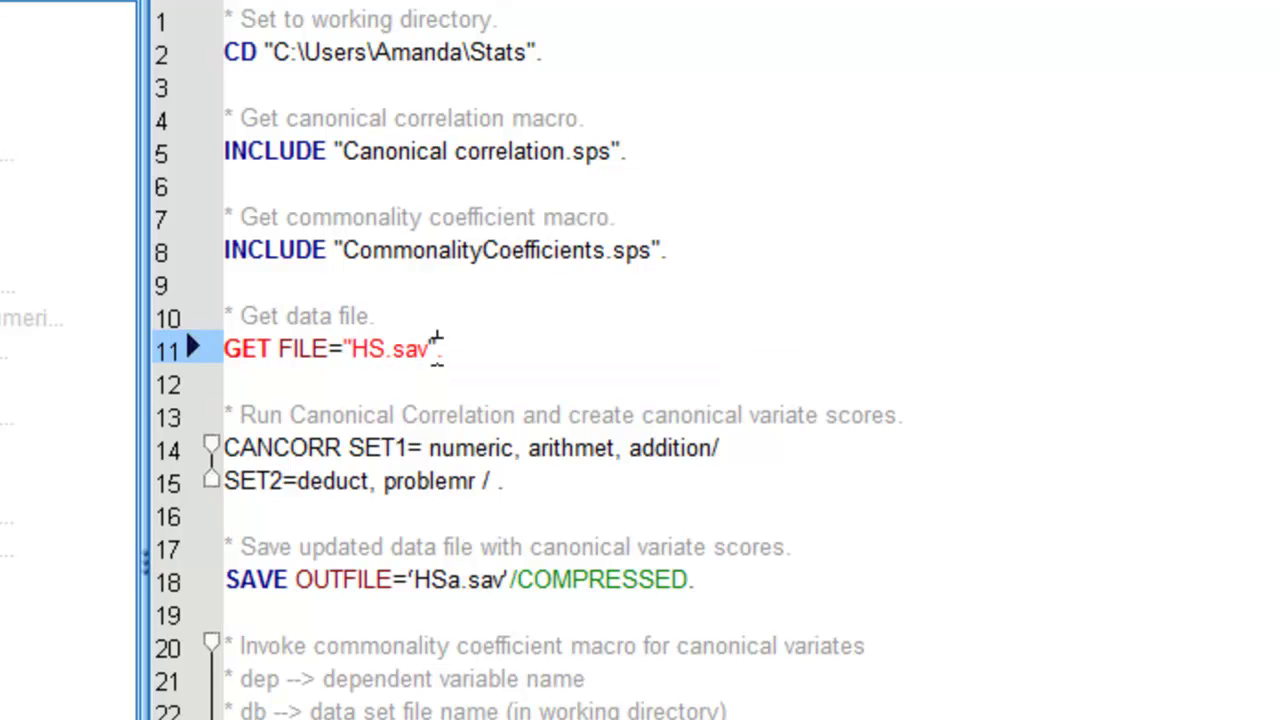
click(540, 512)
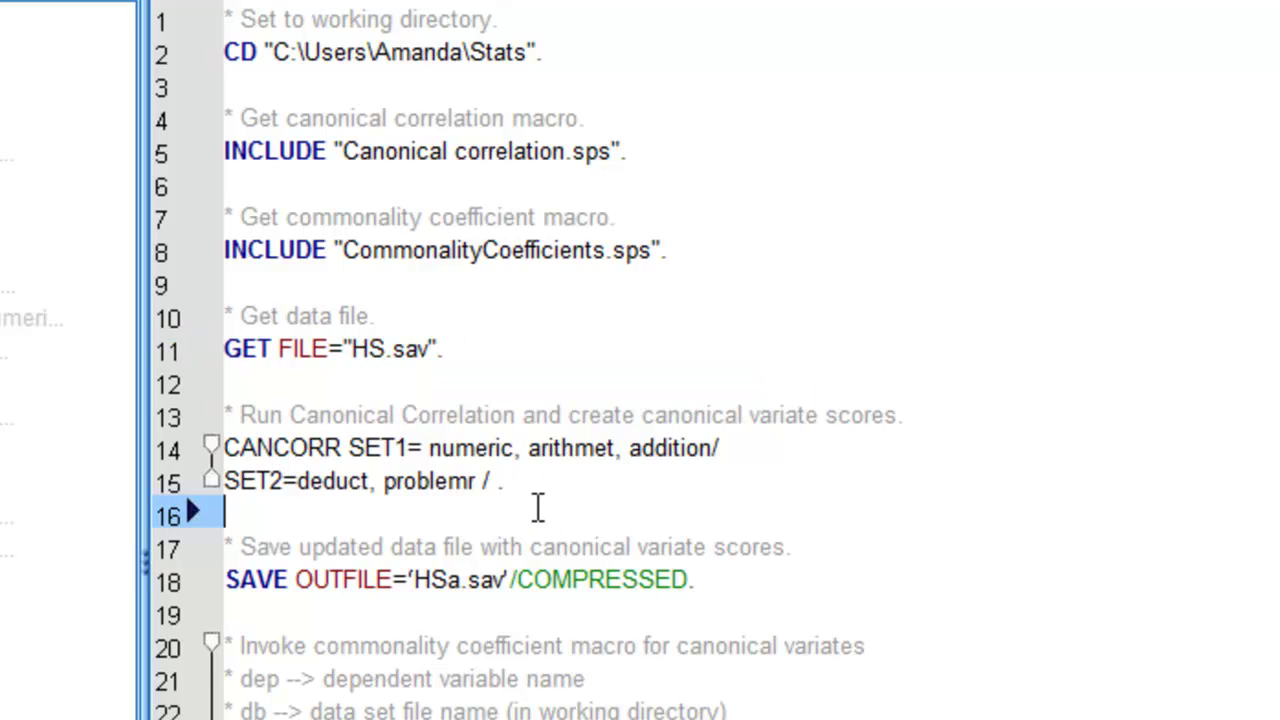
- On line 18, delete the quotes around HSa.sav and the stray character before /COMPRESSED
drag(227, 582, 706, 605)
click(706, 605)
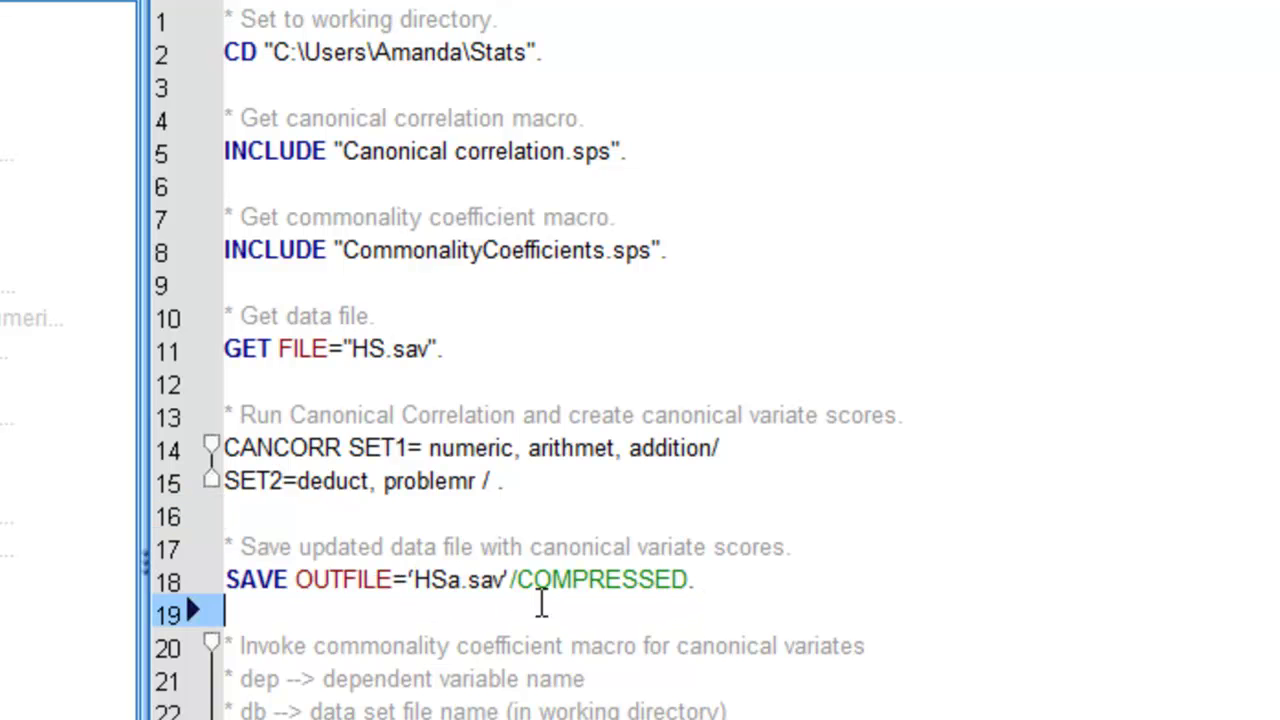
click(416, 580)
key(BackSpace)
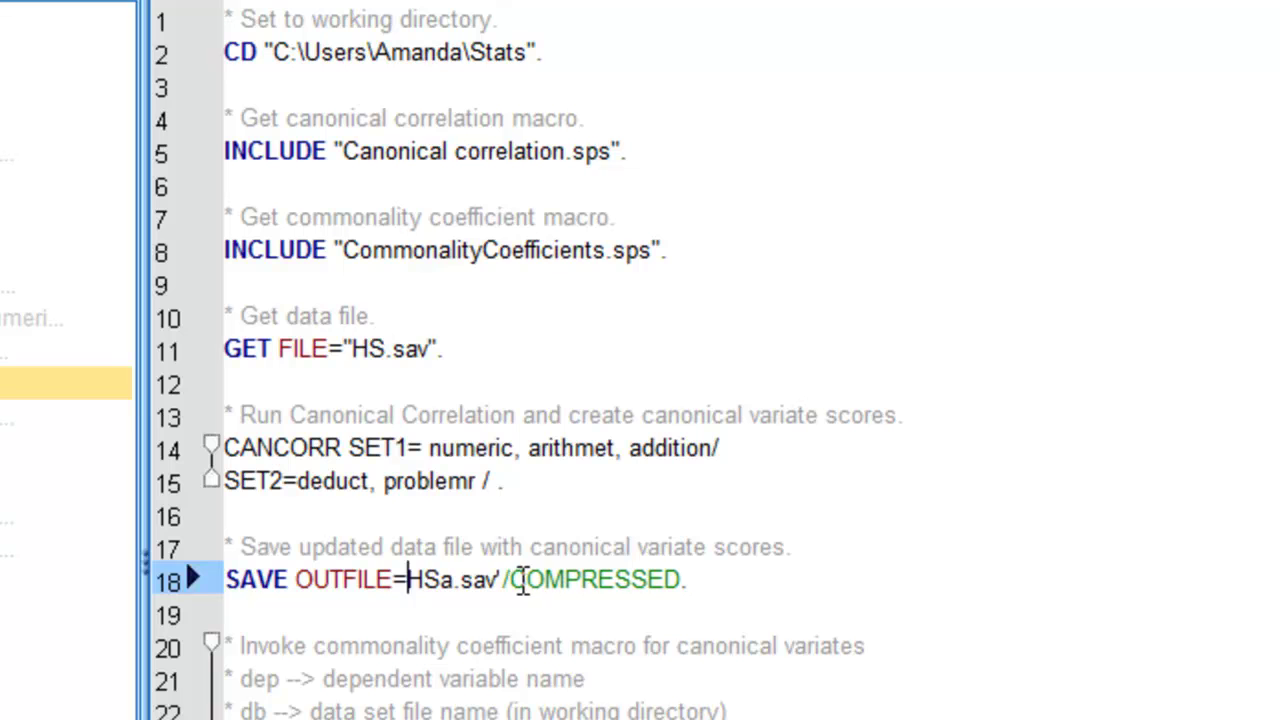
click(502, 580)
key(BackSpace)
click(498, 582)
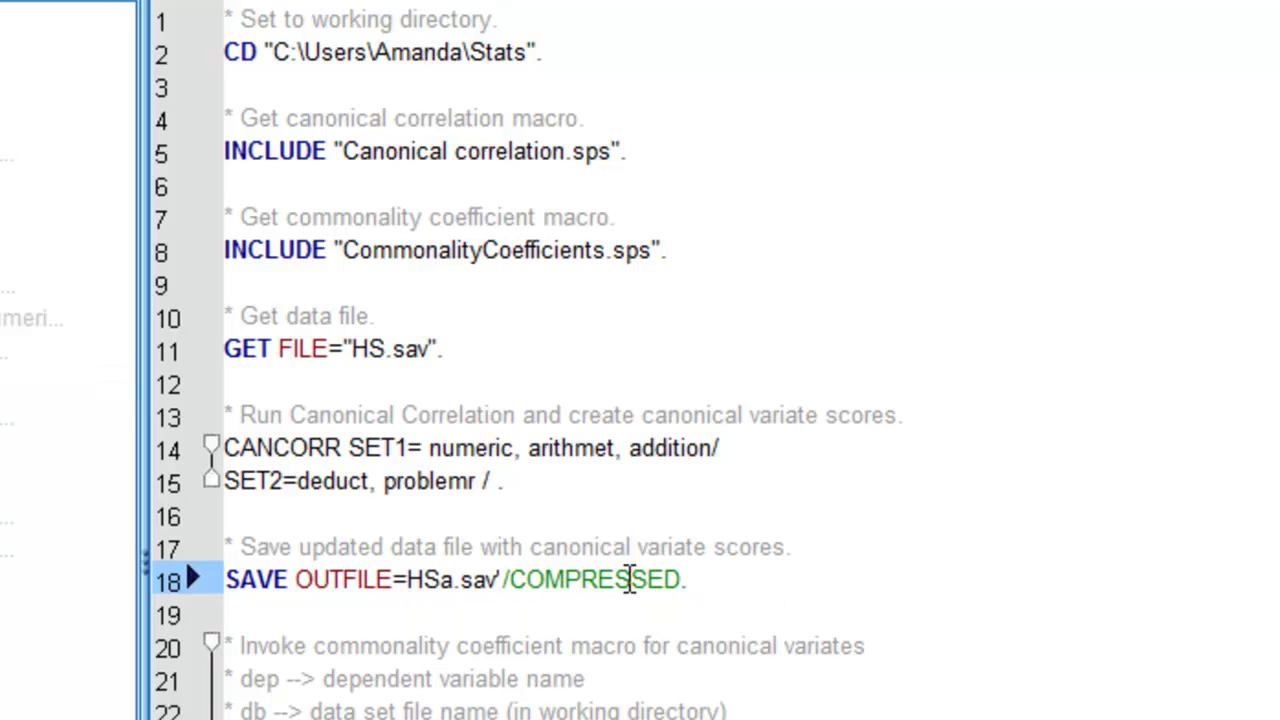
key(Delete)
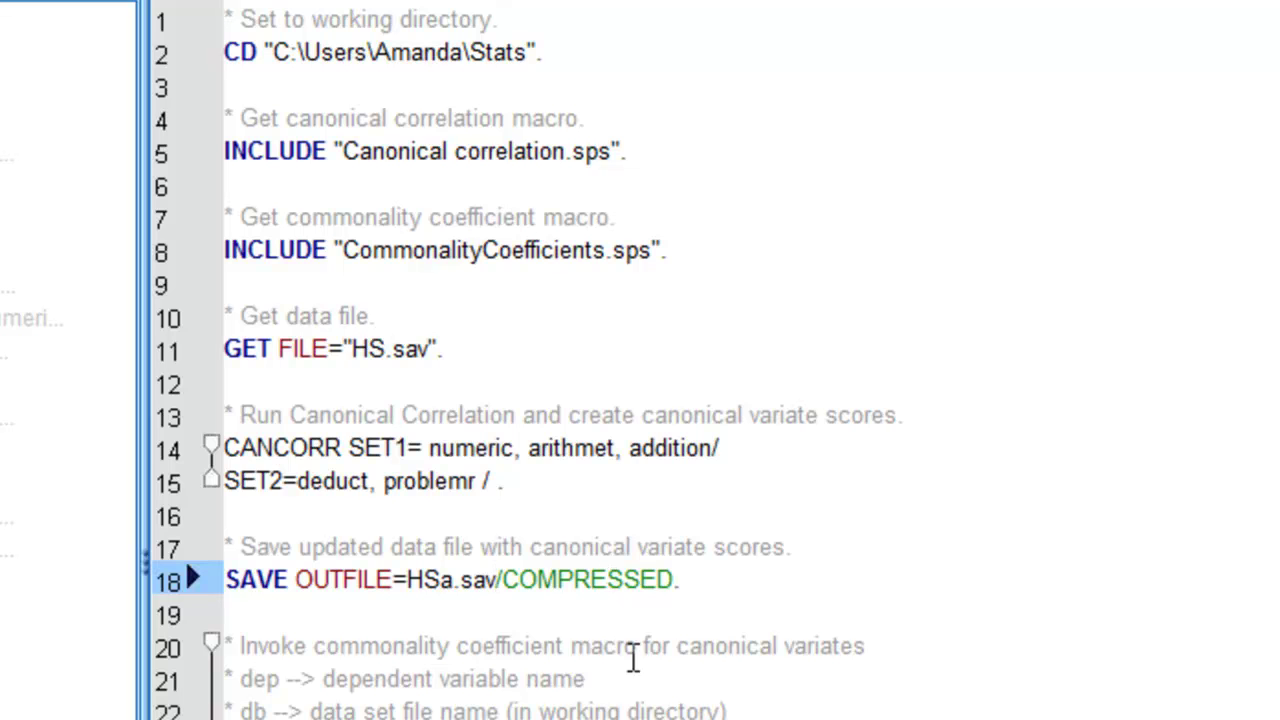
drag(460, 590, 503, 592)
click(494, 582)
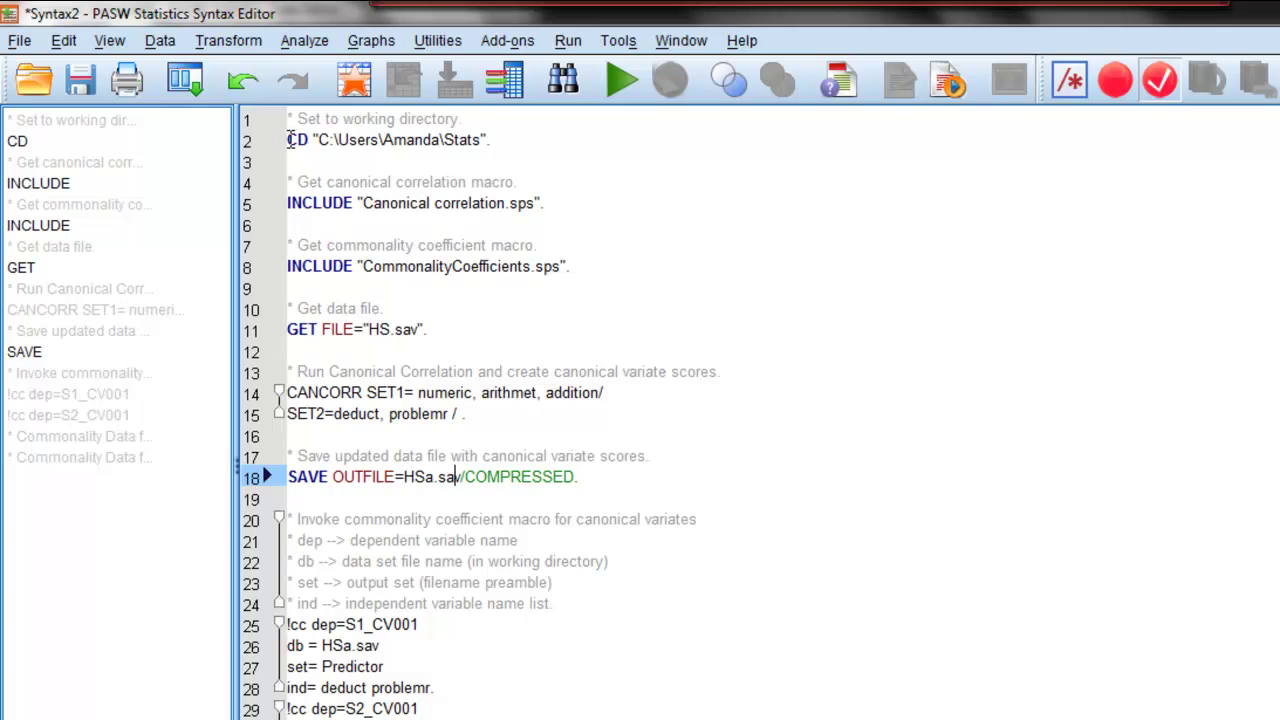
- Run syntax lines 1–8 (CD and both INCLUDE commands) and check the log in the Output Viewer
drag(289, 121, 581, 263)
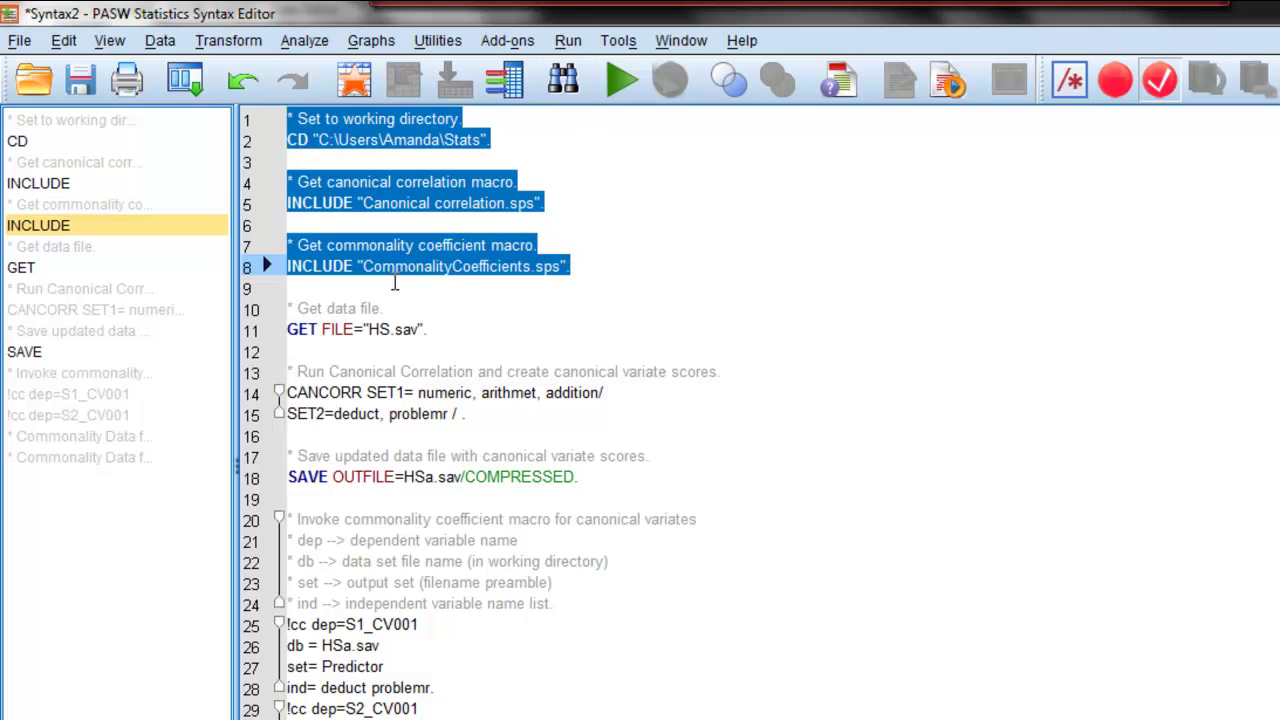
click(619, 78)
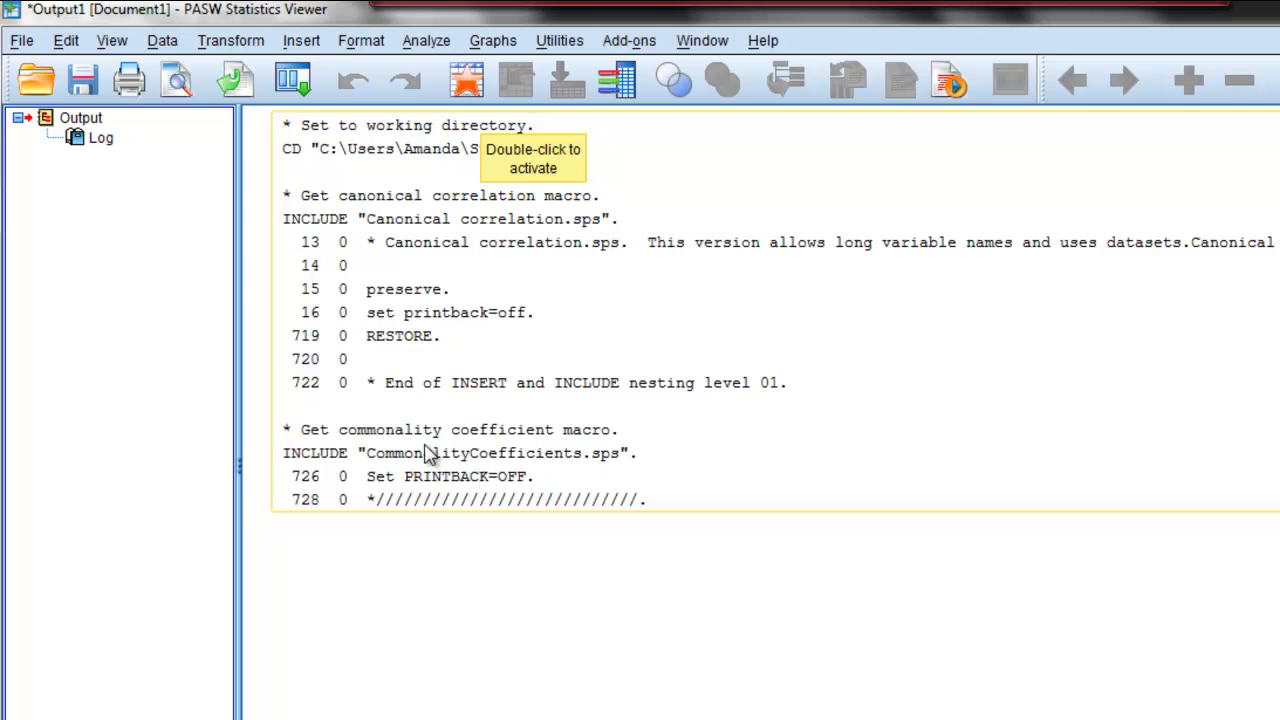
click(440, 524)
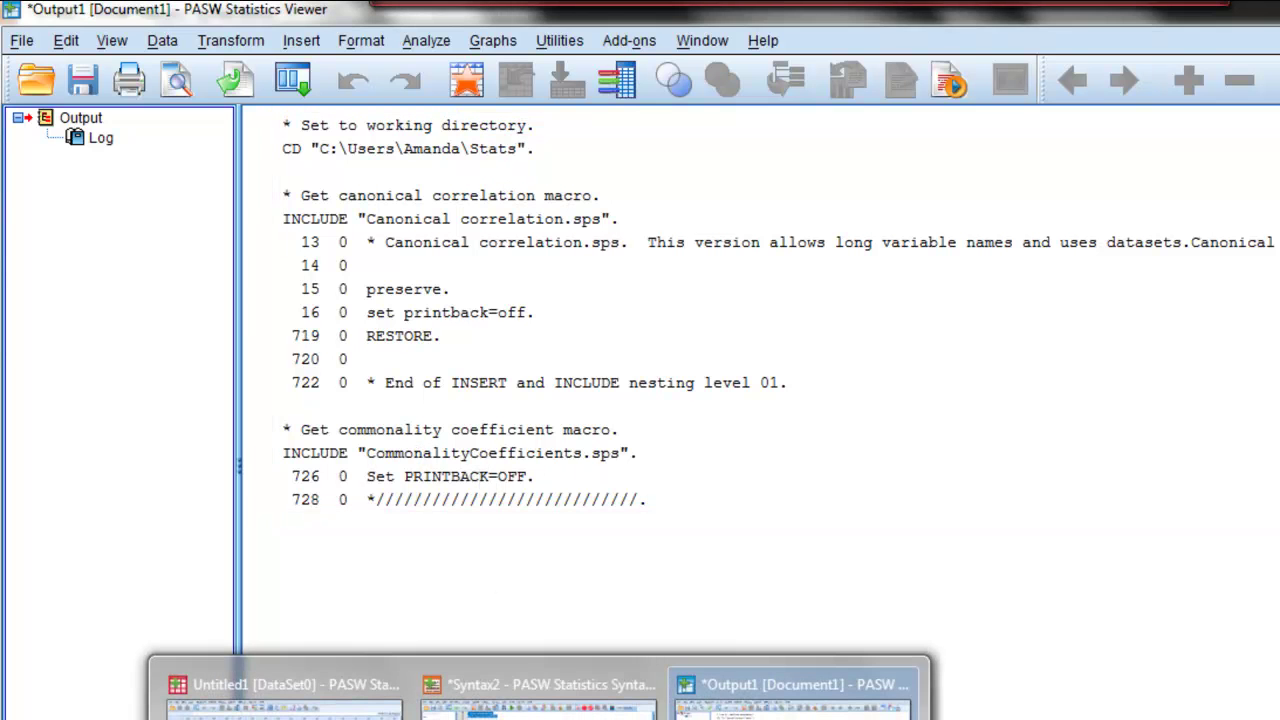
click(630, 688)
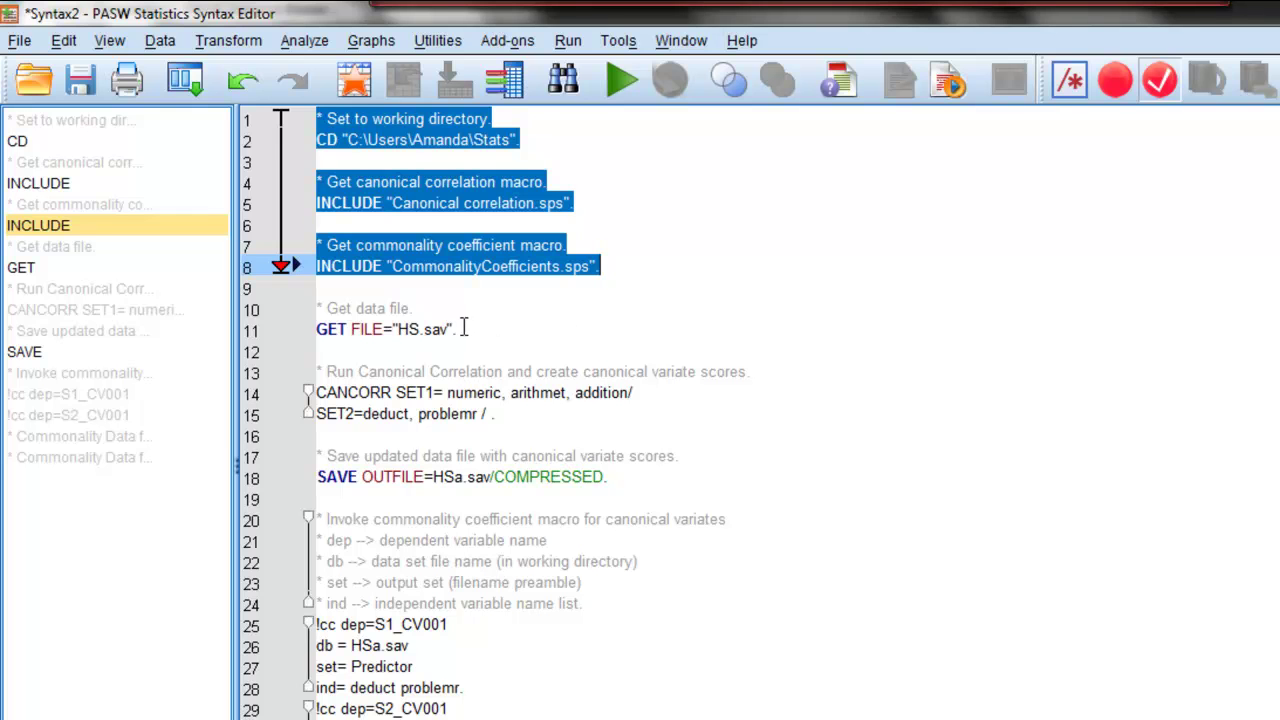
- Run the GET FILE="HS.sav" line to load HS.sav into the Data Editor
drag(320, 311, 458, 330)
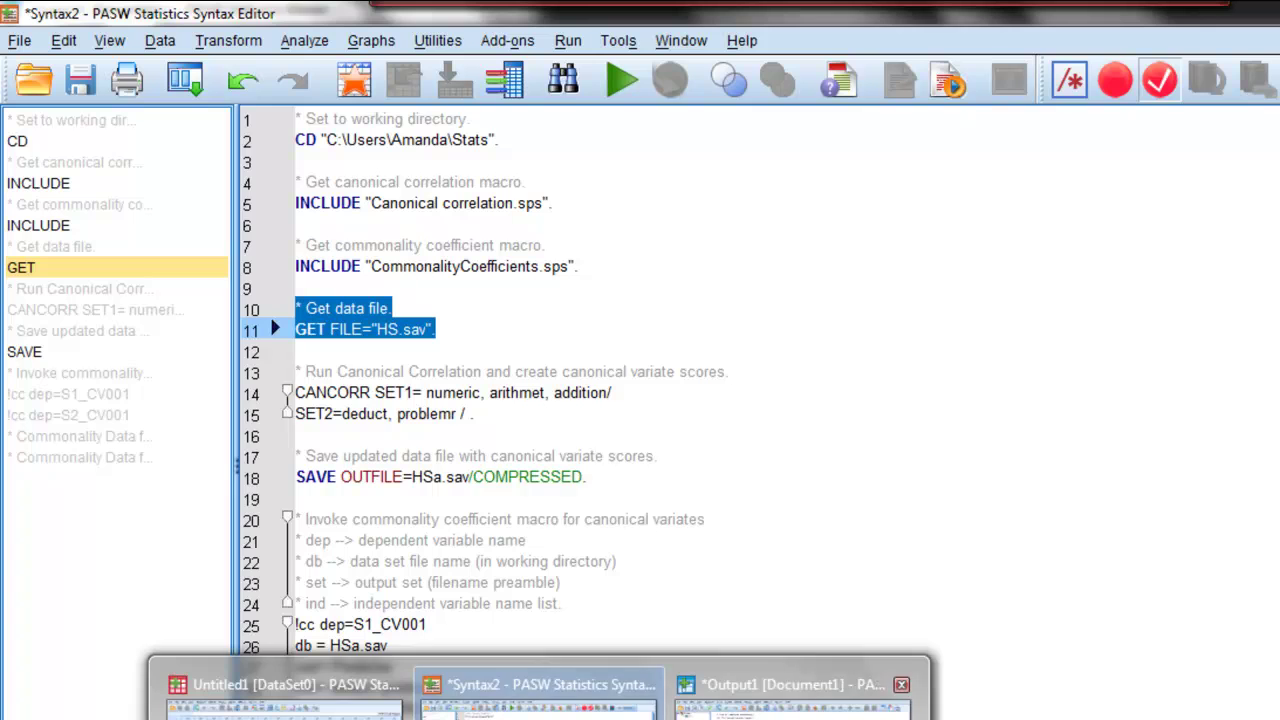
click(270, 688)
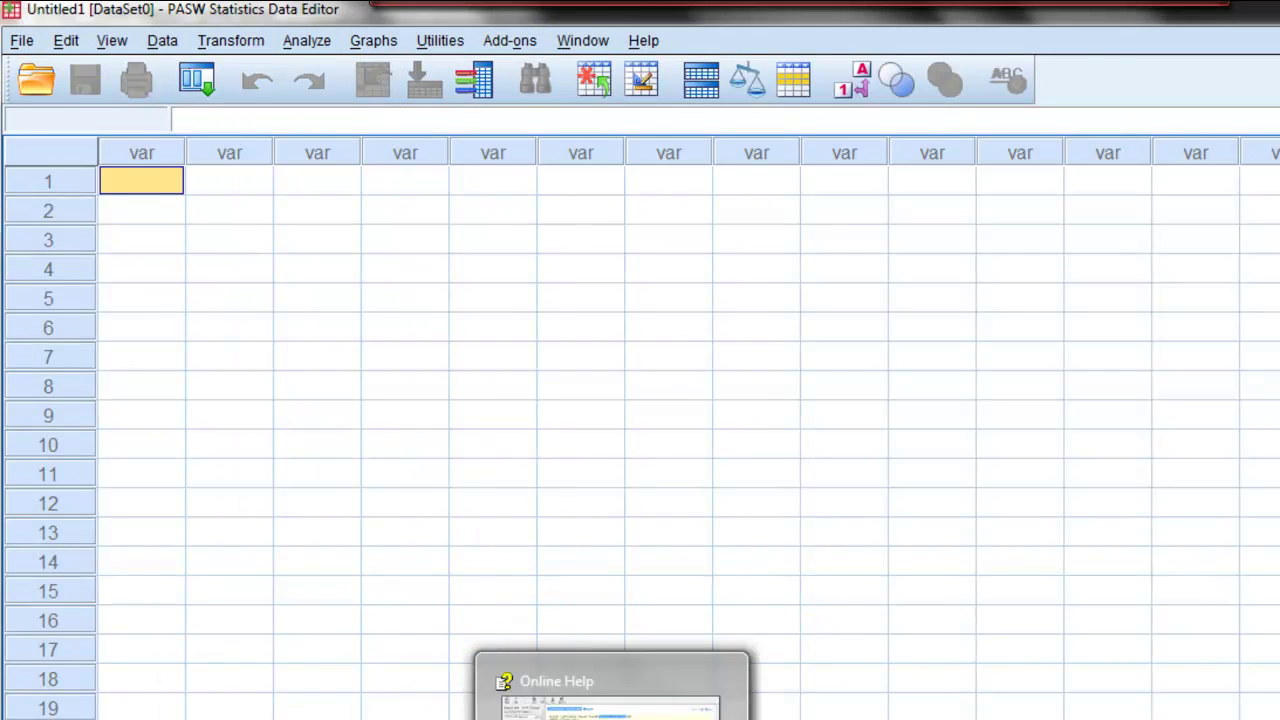
click(535, 697)
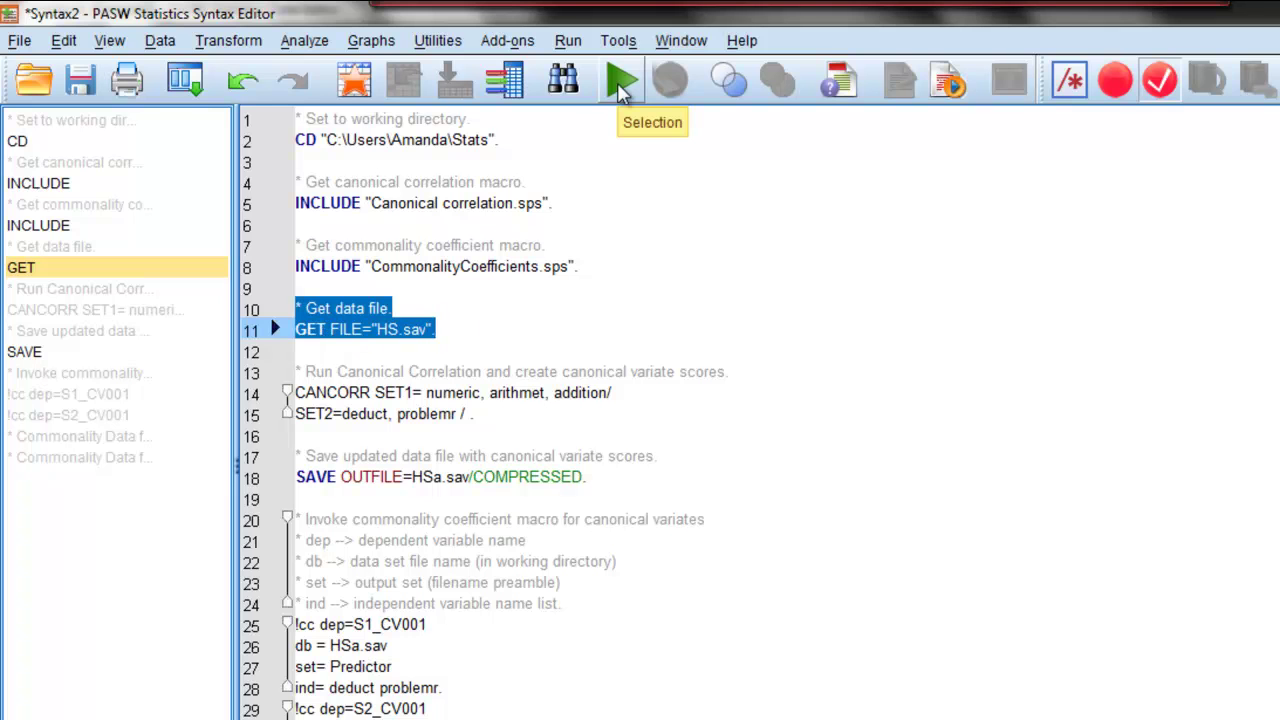
click(355, 308)
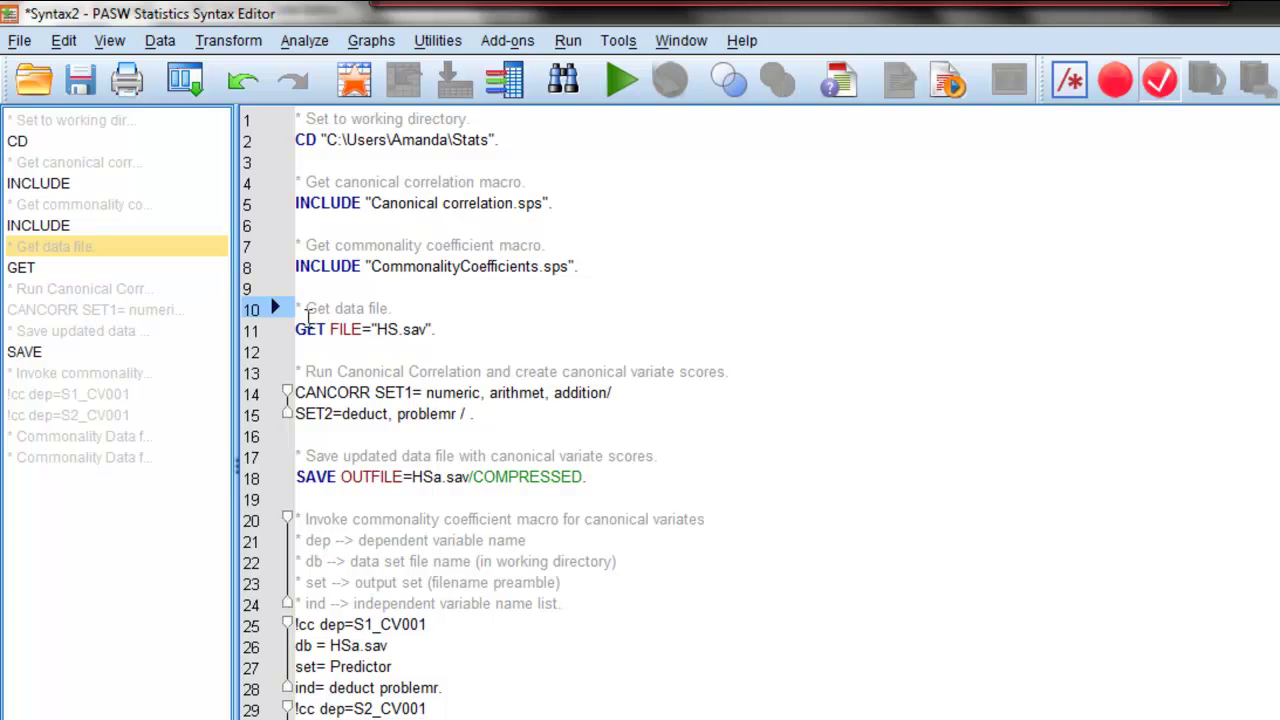
drag(298, 329, 446, 331)
click(621, 82)
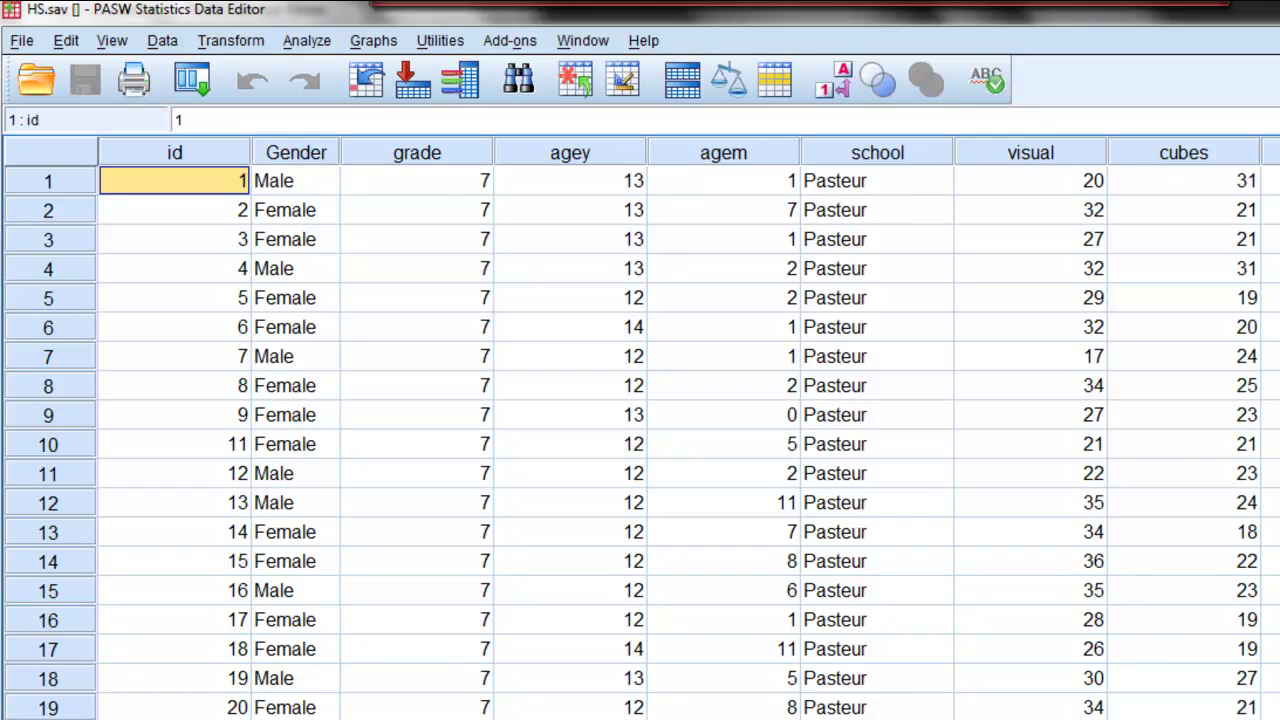
mouse_move(540, 715)
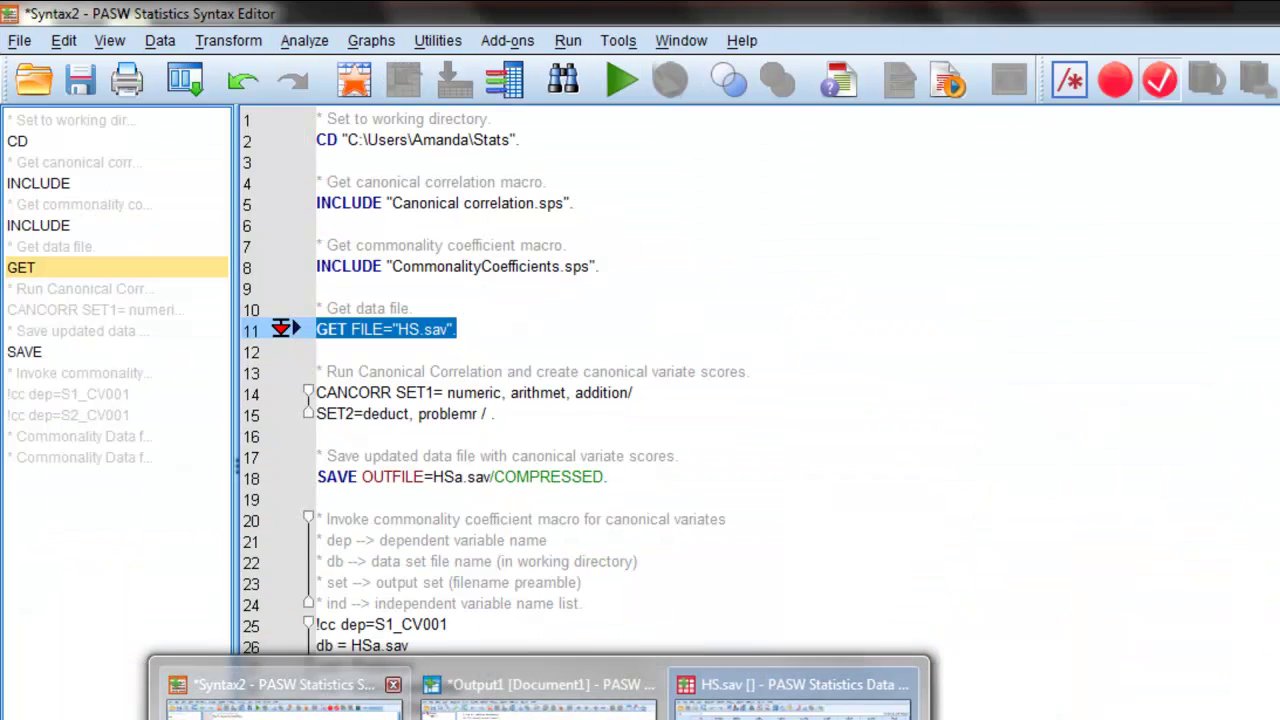
click(285, 690)
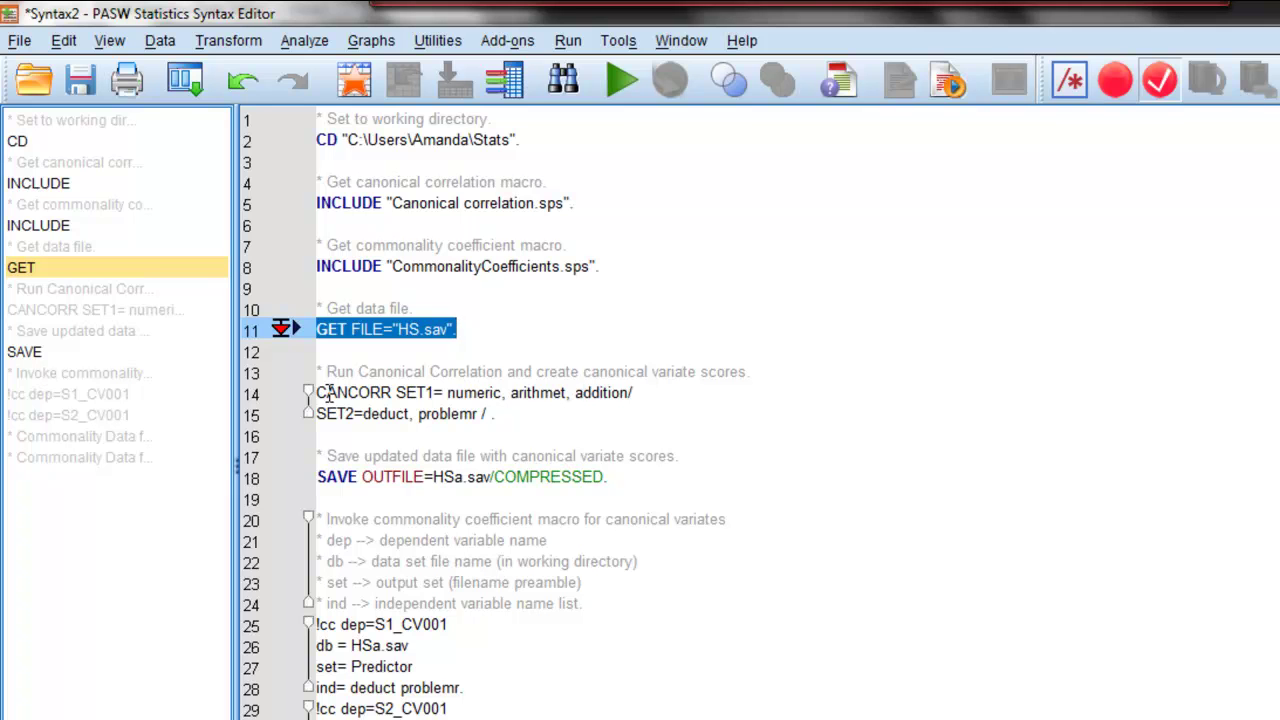
- Run the CANCORR command on lines 14–15 and view HS.sav with its new score variables
drag(318, 392, 497, 410)
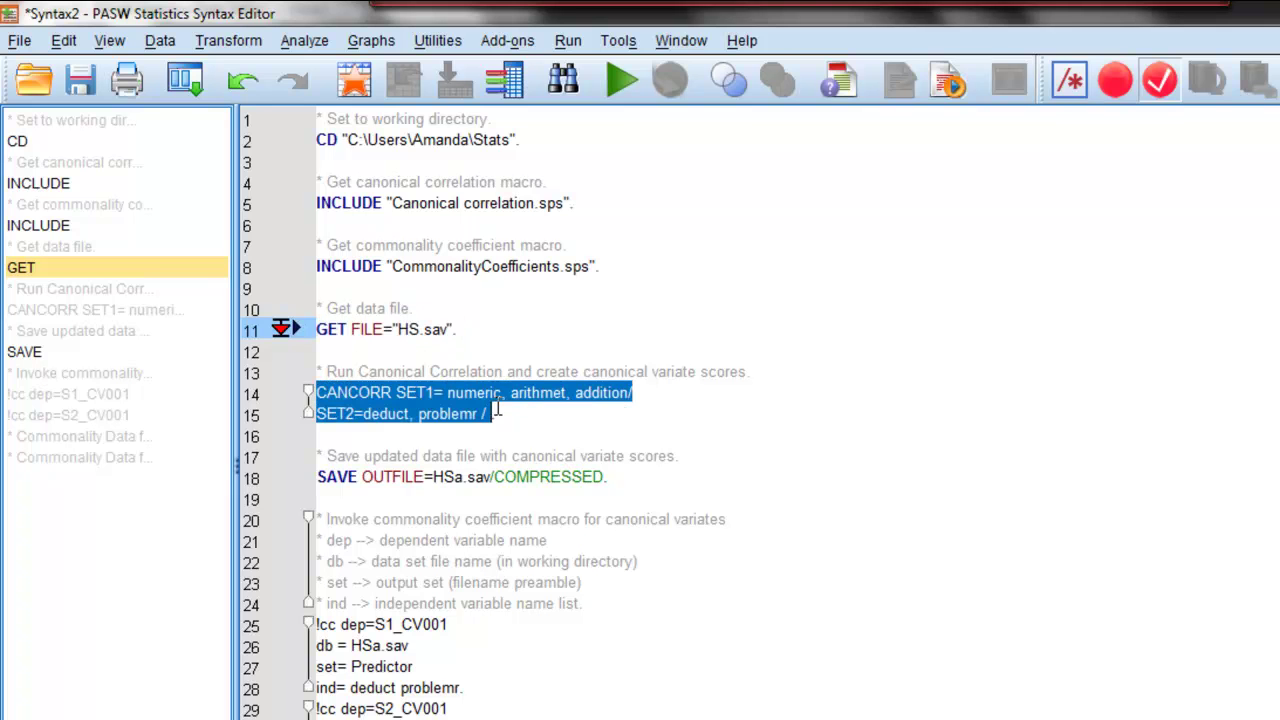
click(613, 81)
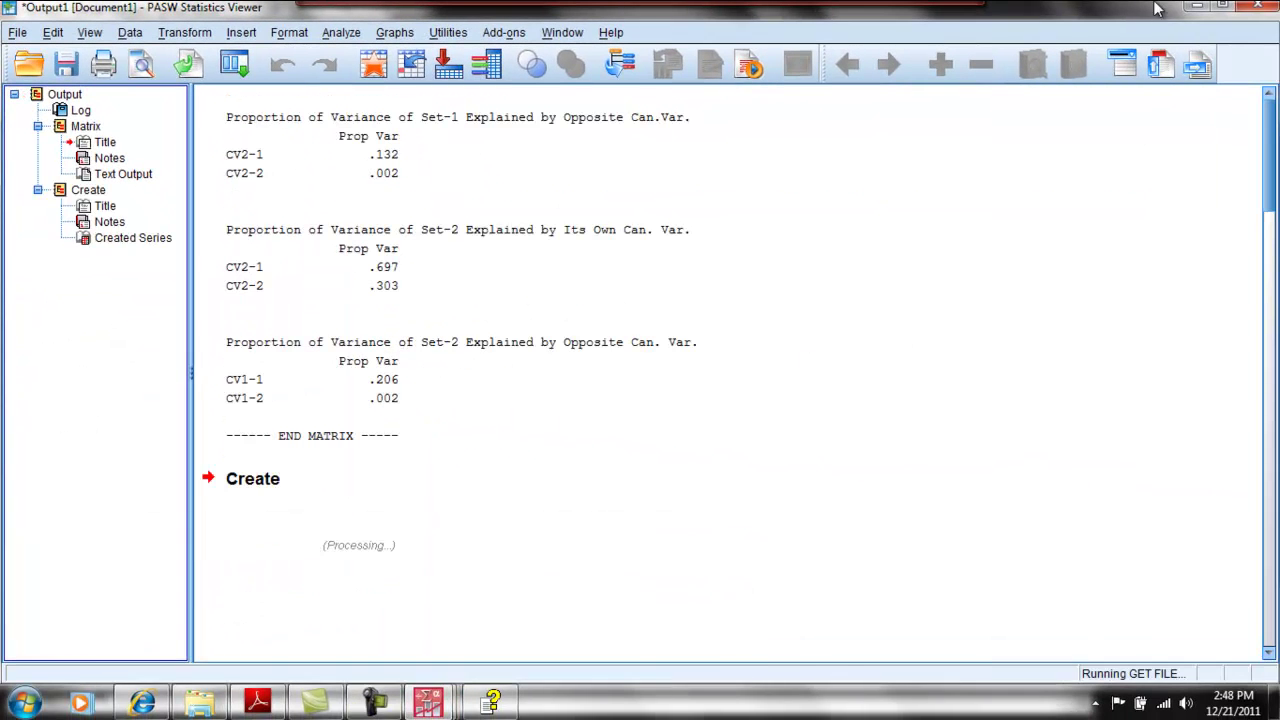
click(1195, 9)
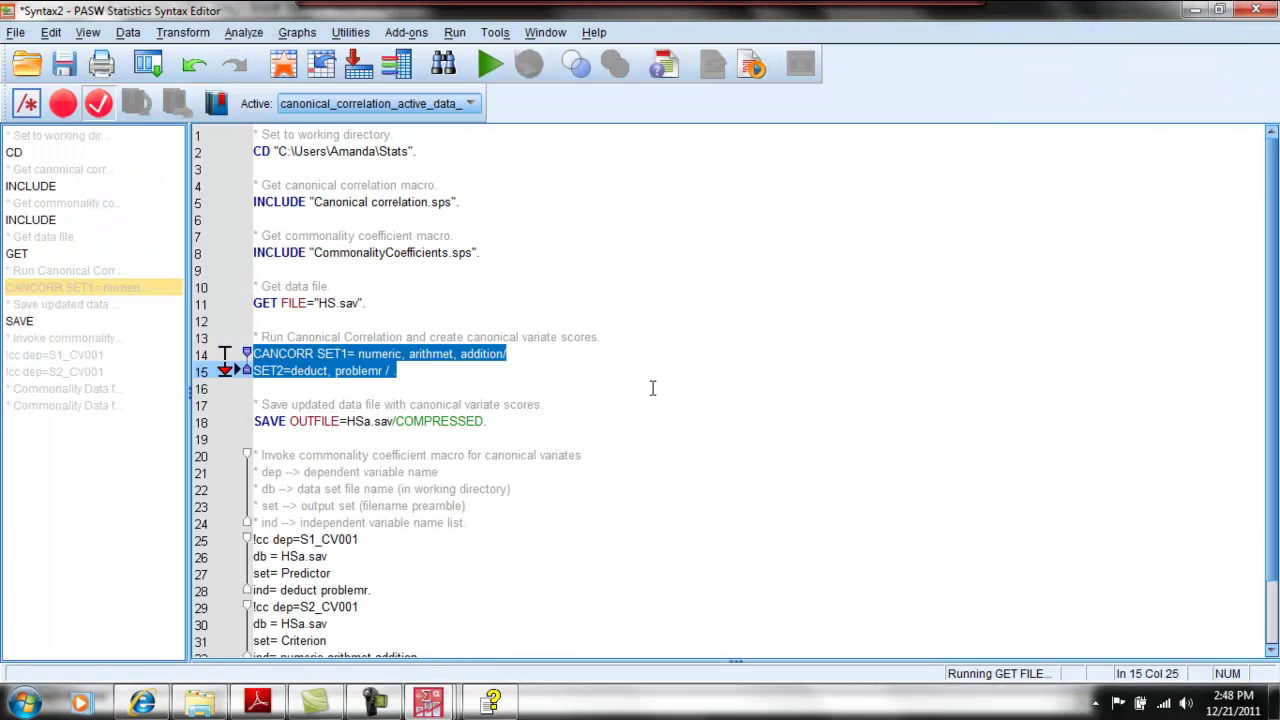
mouse_move(446, 700)
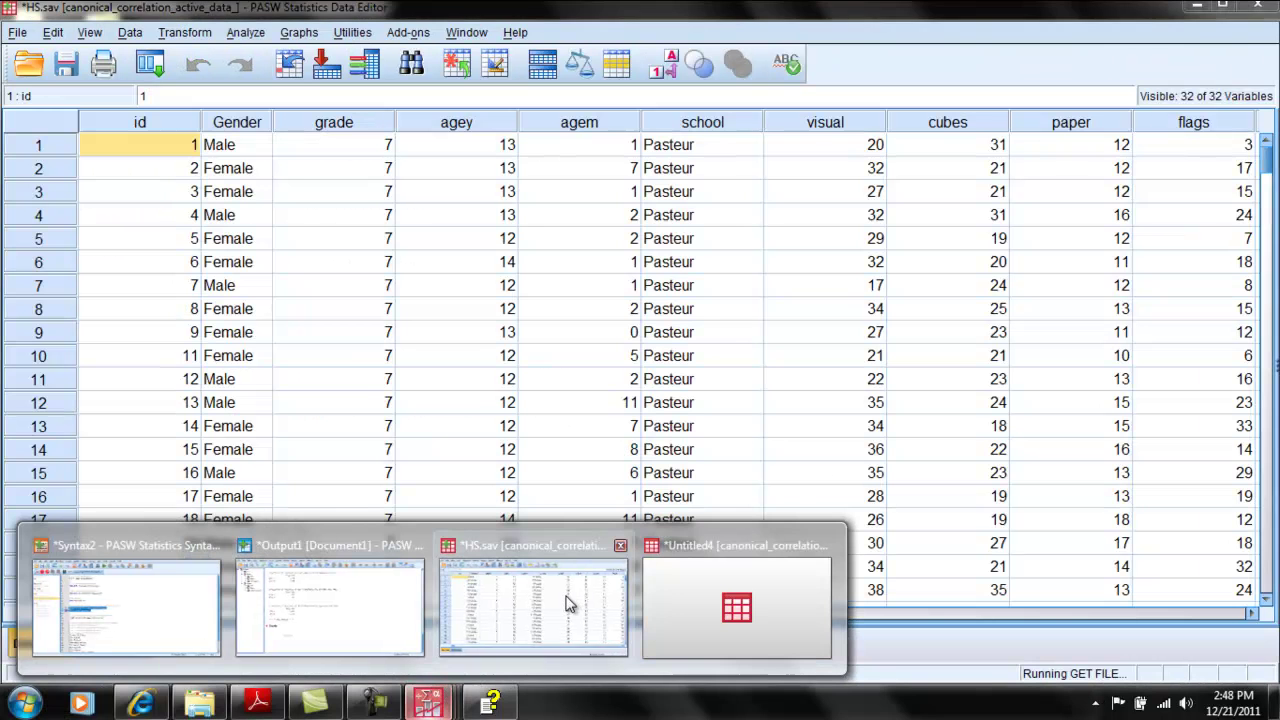
click(566, 603)
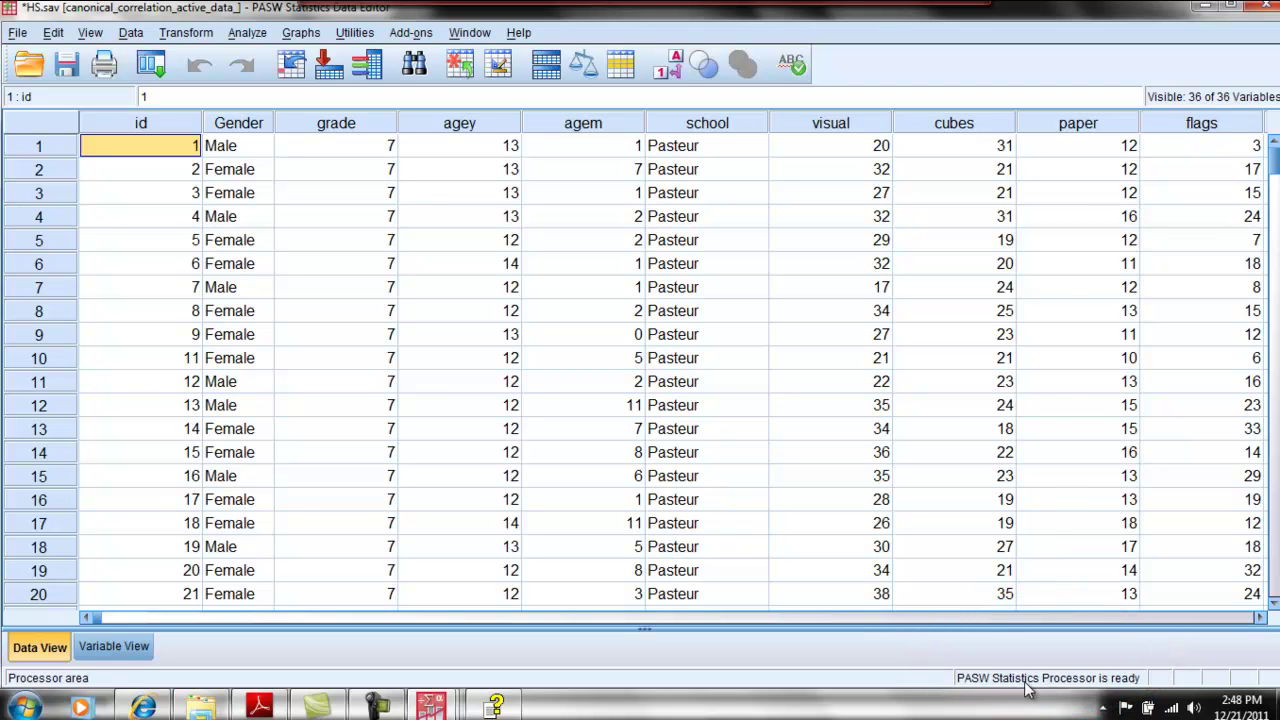
- Run line 18, SAVE OUTFILE=HSa.sav/COMPRESSED, from the syntax editor
mouse_move(431, 702)
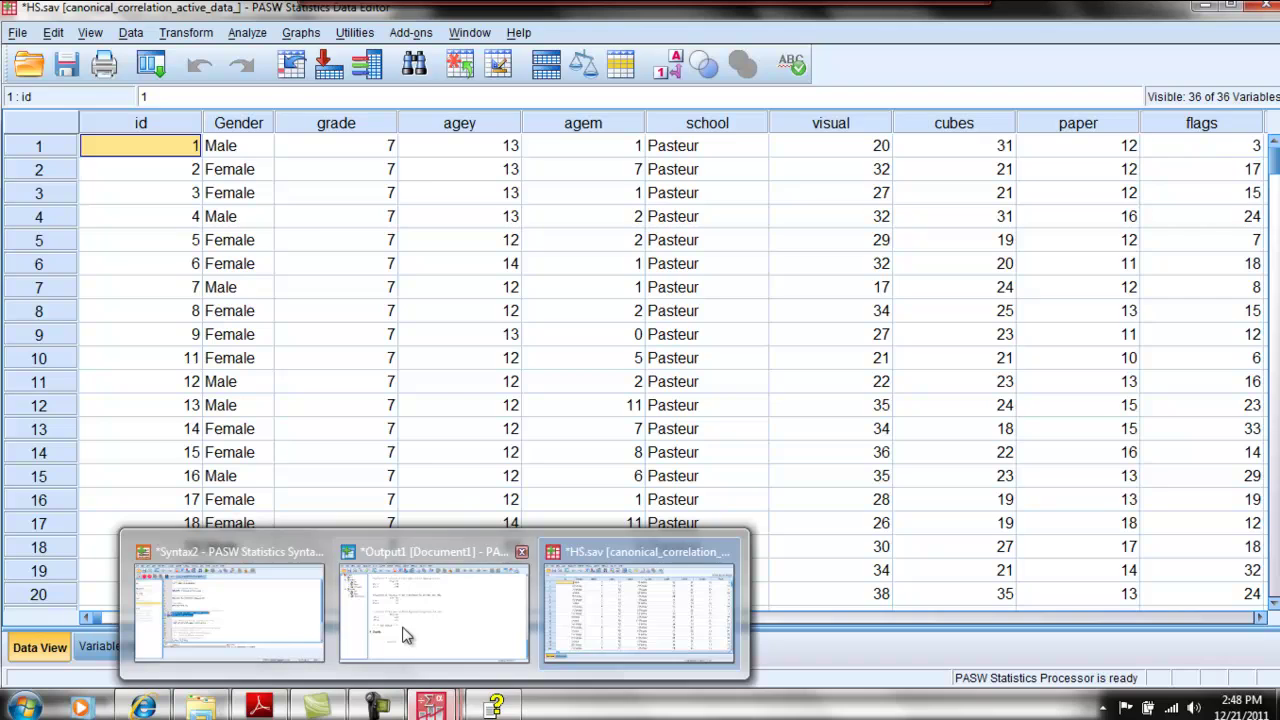
click(271, 632)
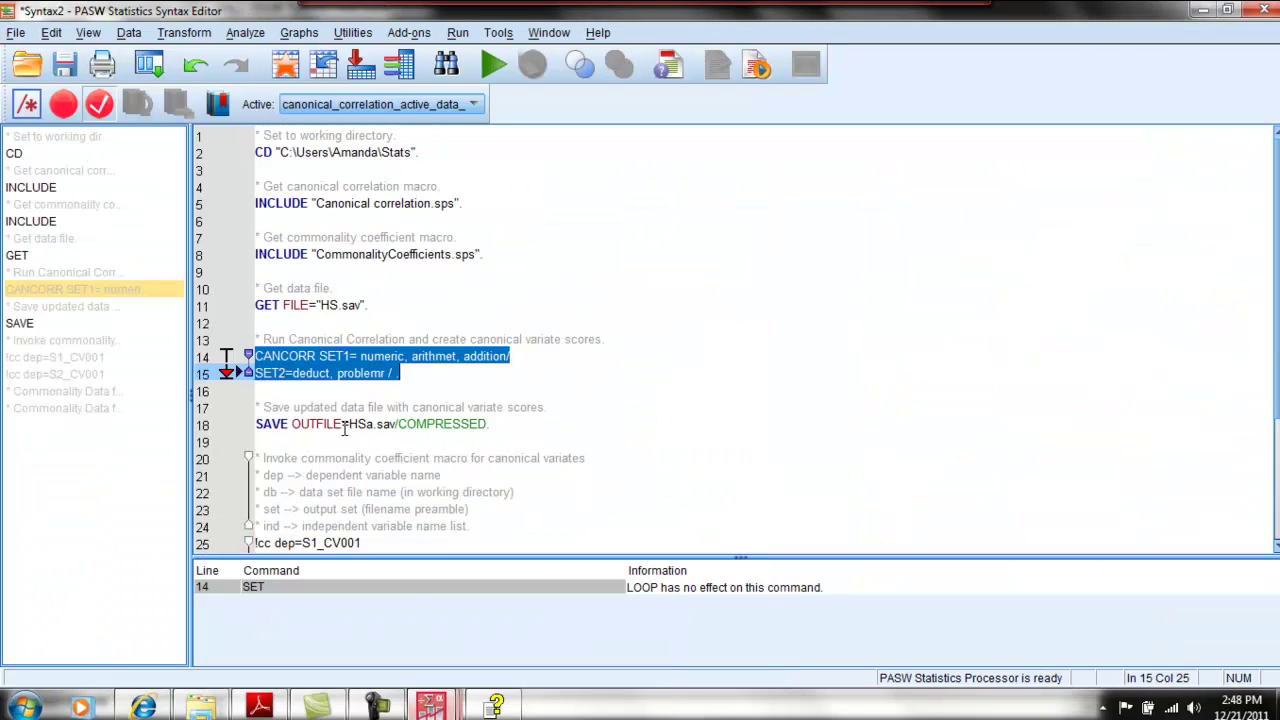
drag(257, 425, 491, 435)
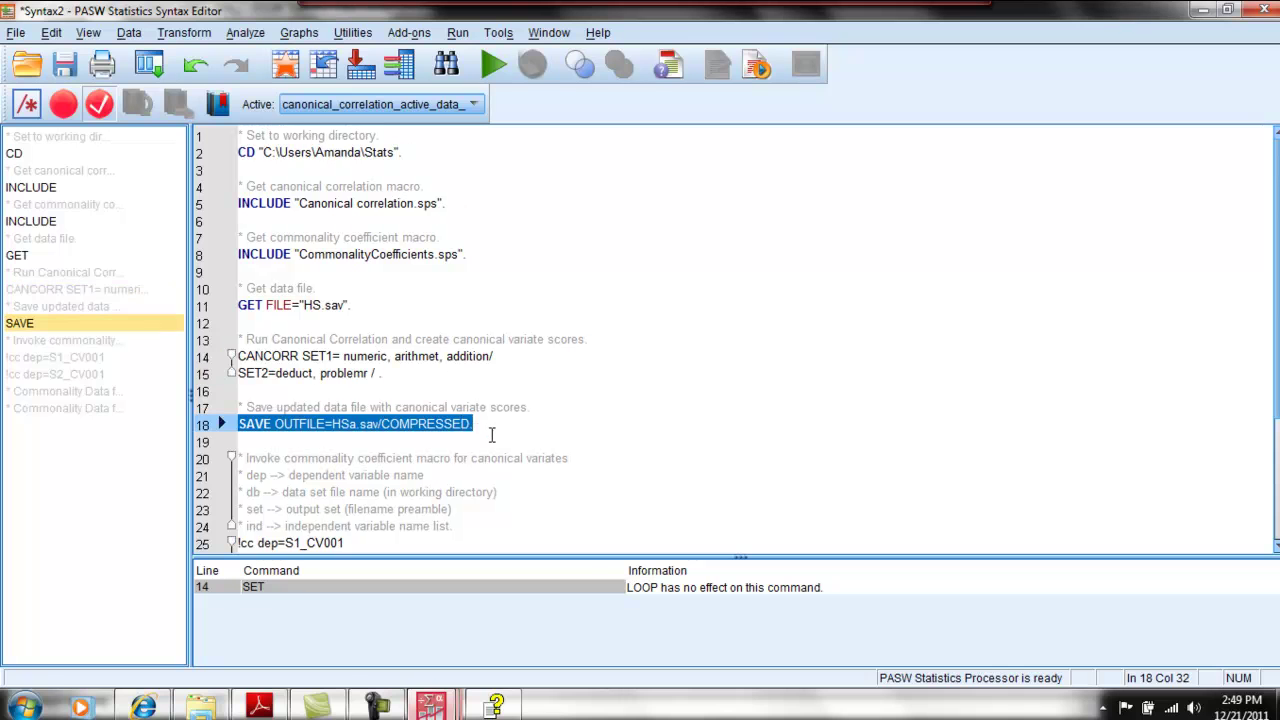
click(488, 56)
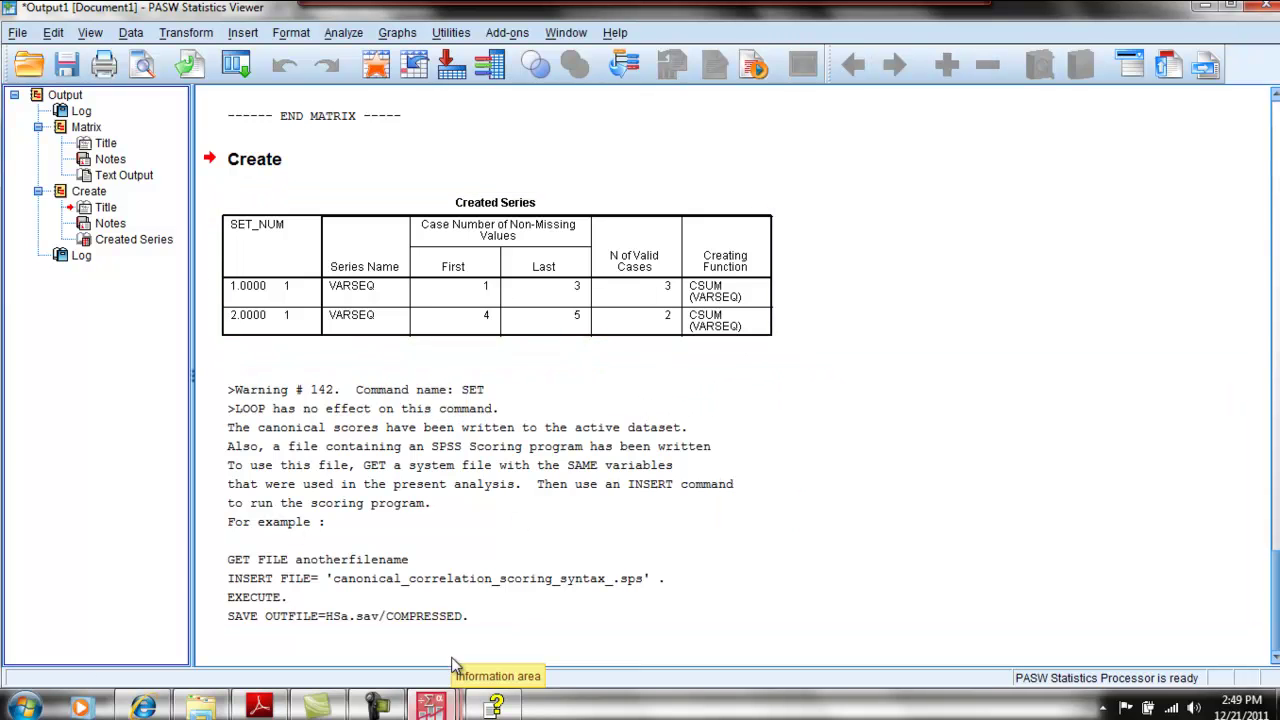
- Check the Stats folder and select the new 40 KB HSa file beside HS to confirm it
click(215, 705)
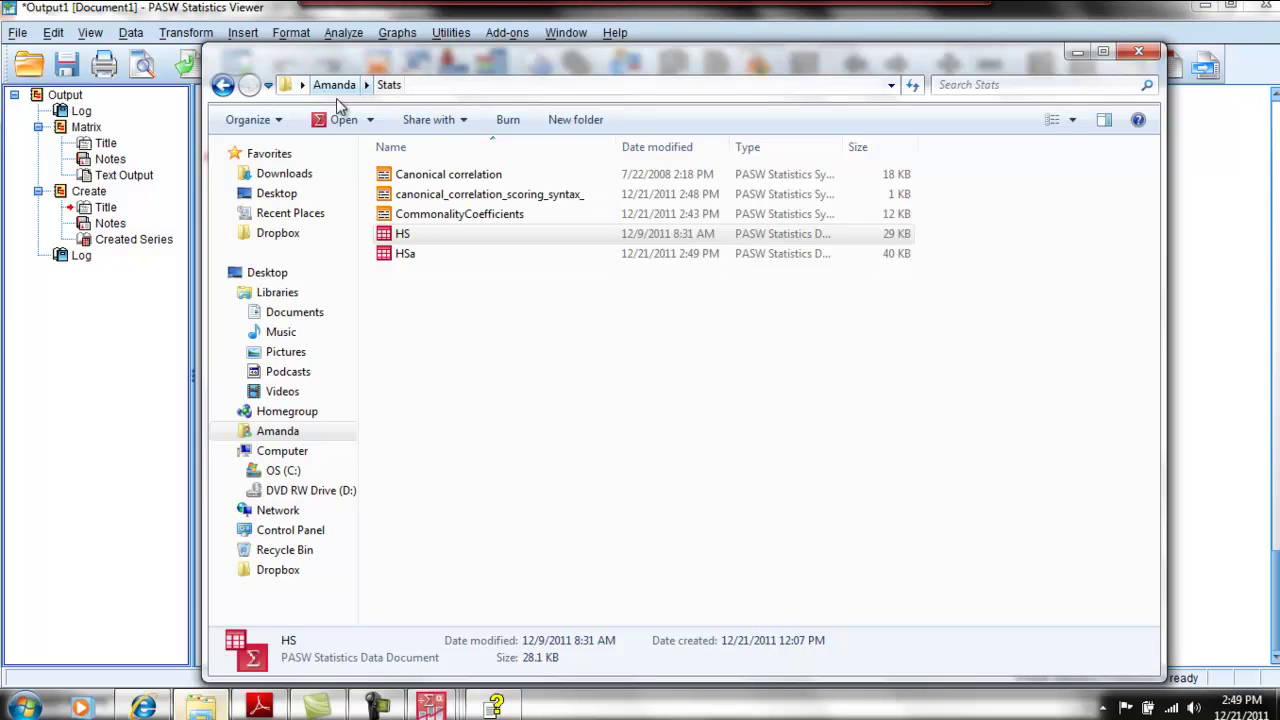
click(417, 258)
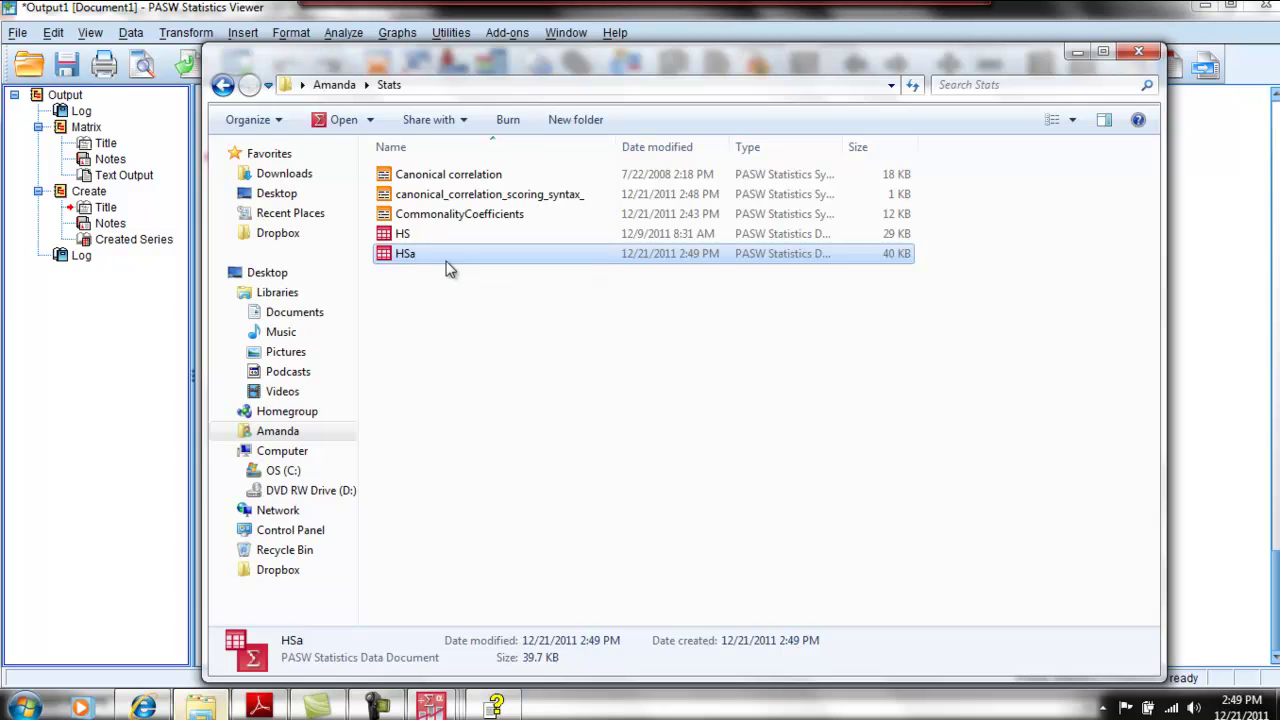
mouse_move(440, 688)
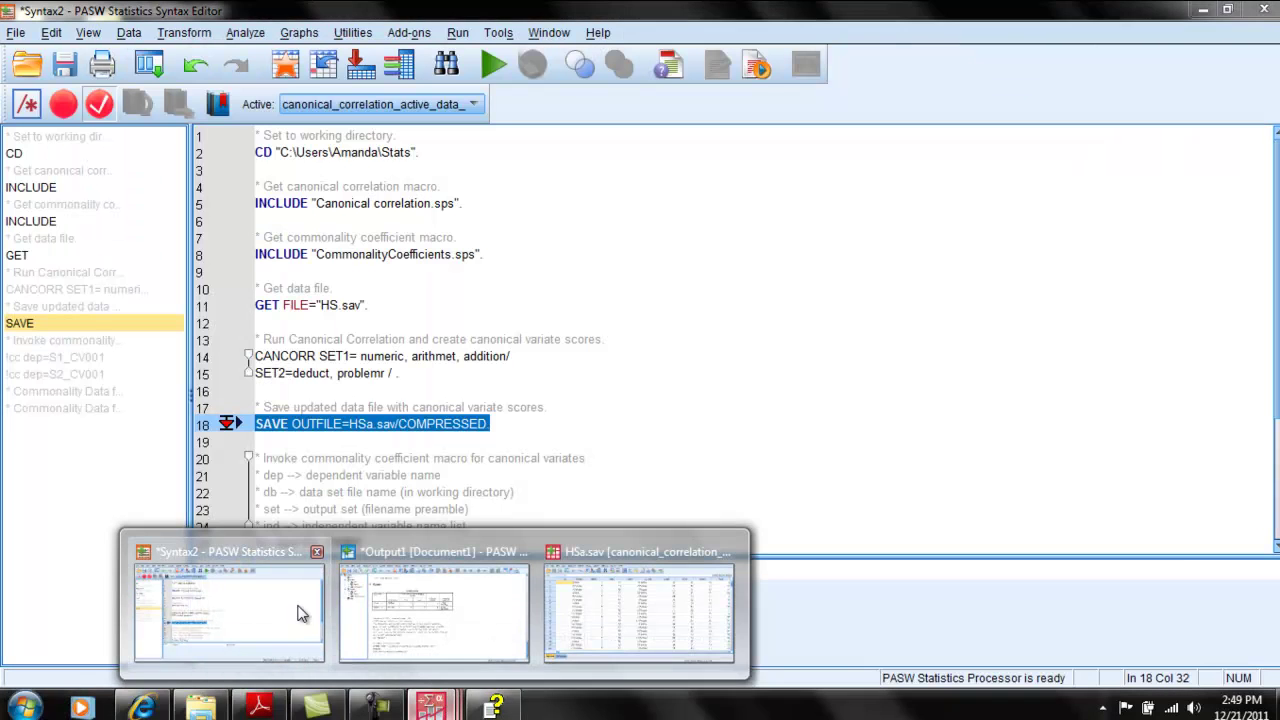
click(300, 612)
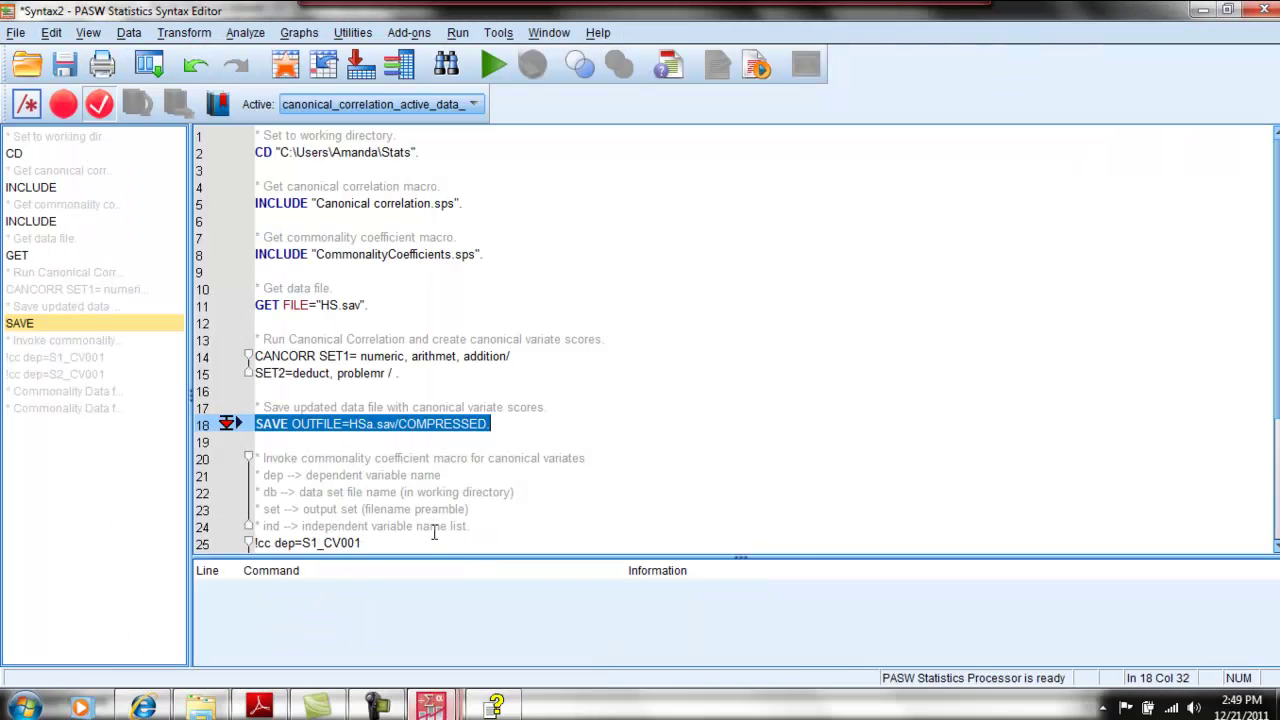
click(434, 509)
scroll(500, 409, down, 3)
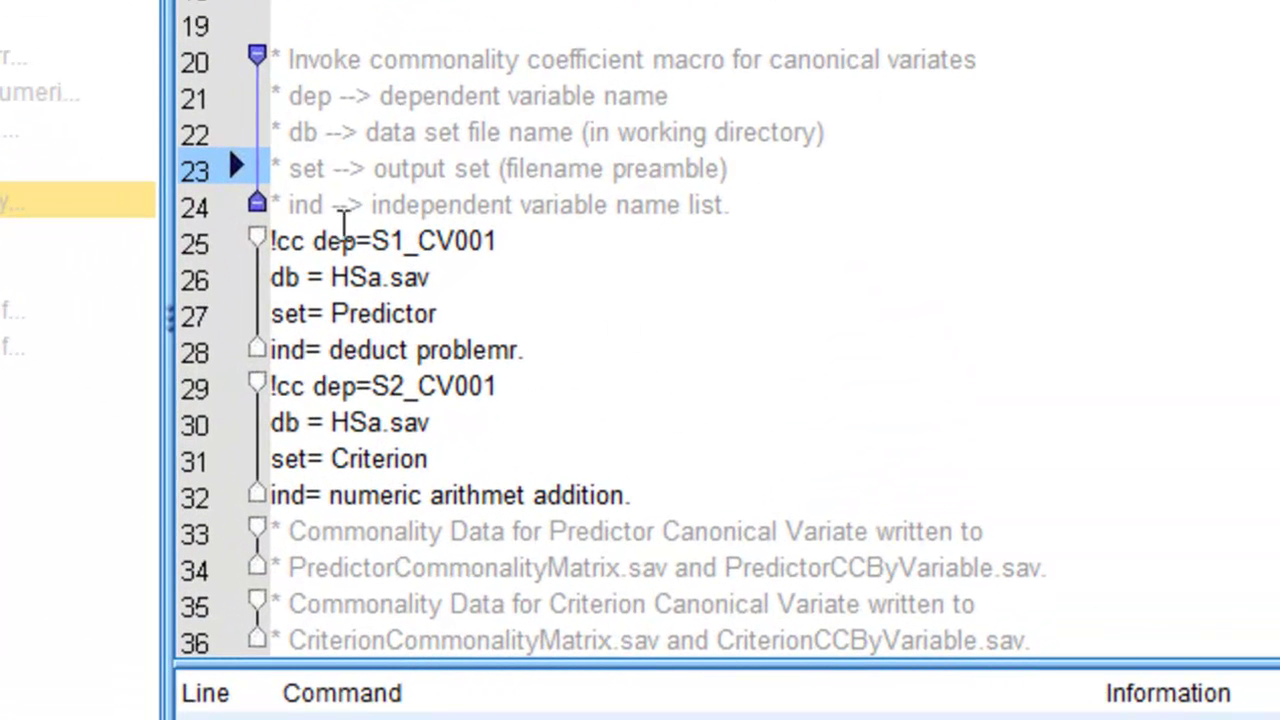
drag(272, 240, 667, 497)
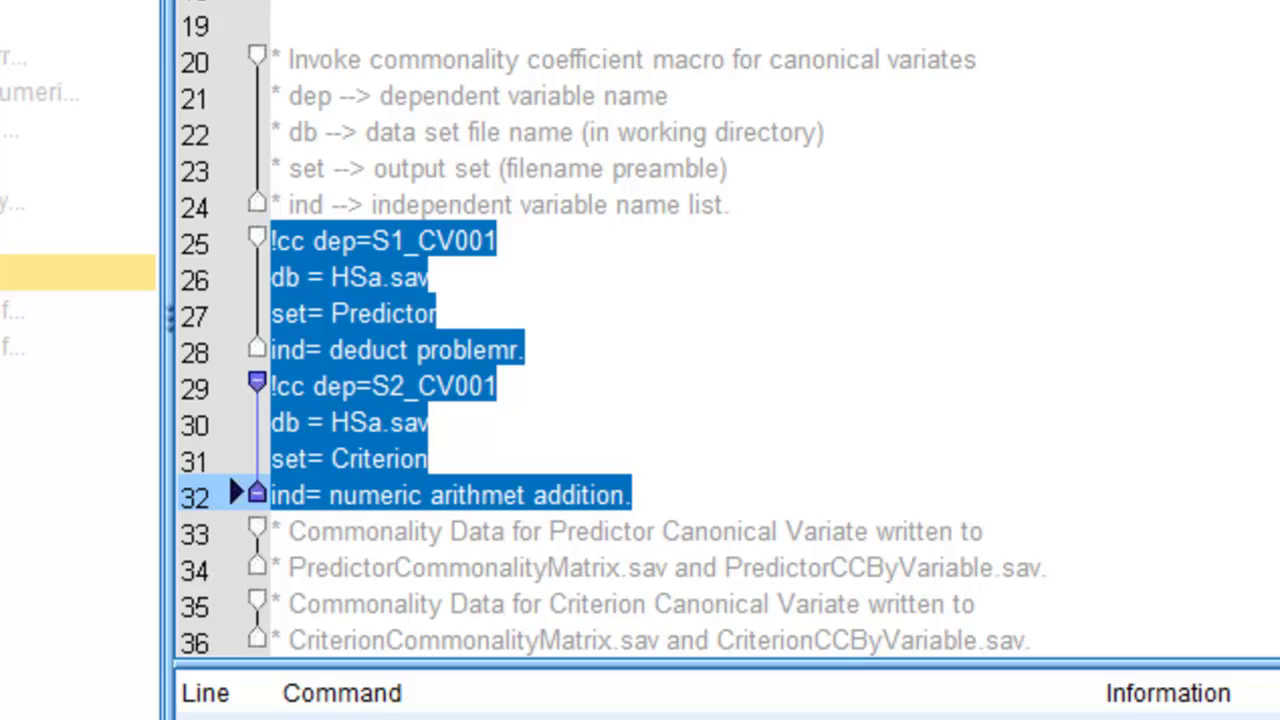
click(272, 272)
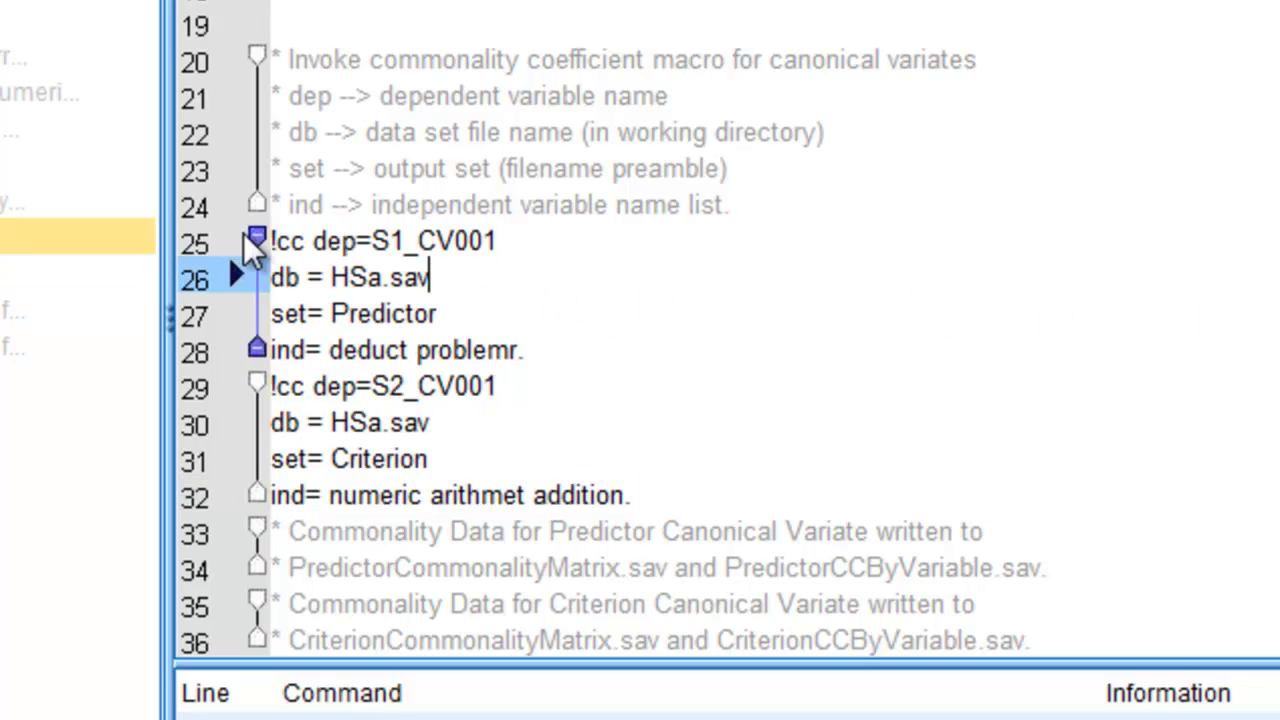
drag(270, 240, 629, 480)
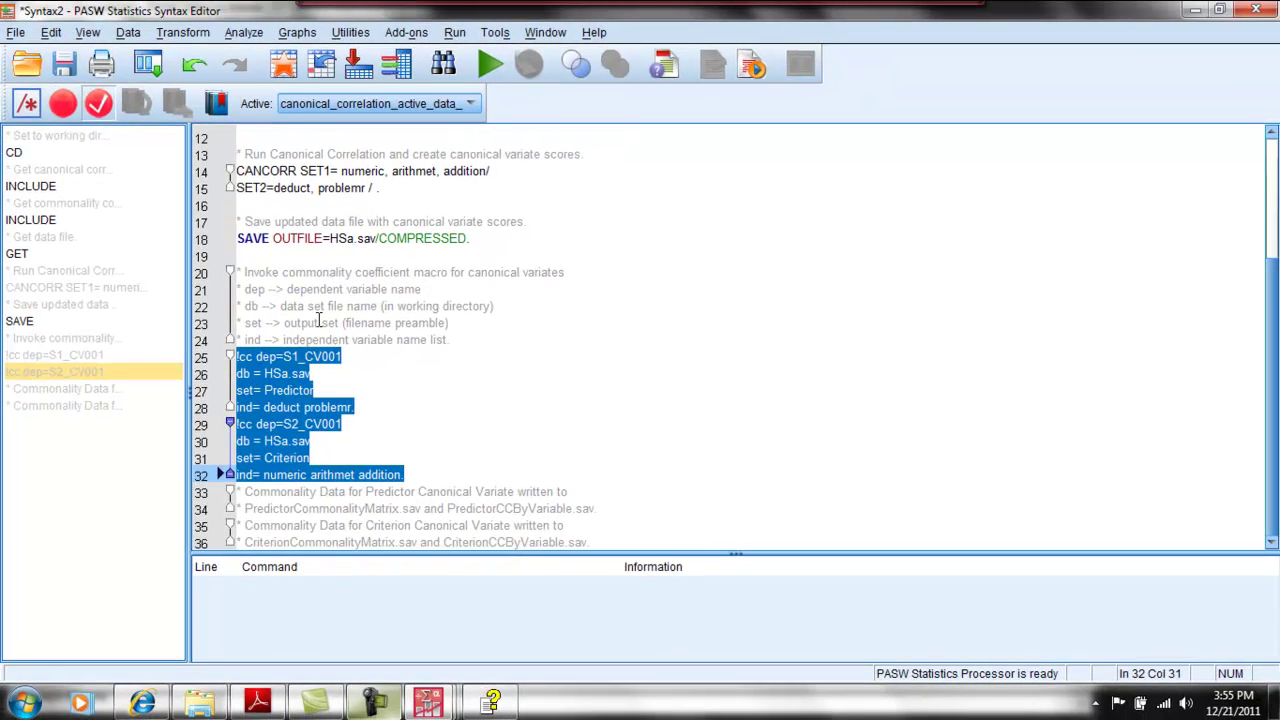
- Run the selected commonality macro calls in lines 25–32 of the syntax
click(490, 64)
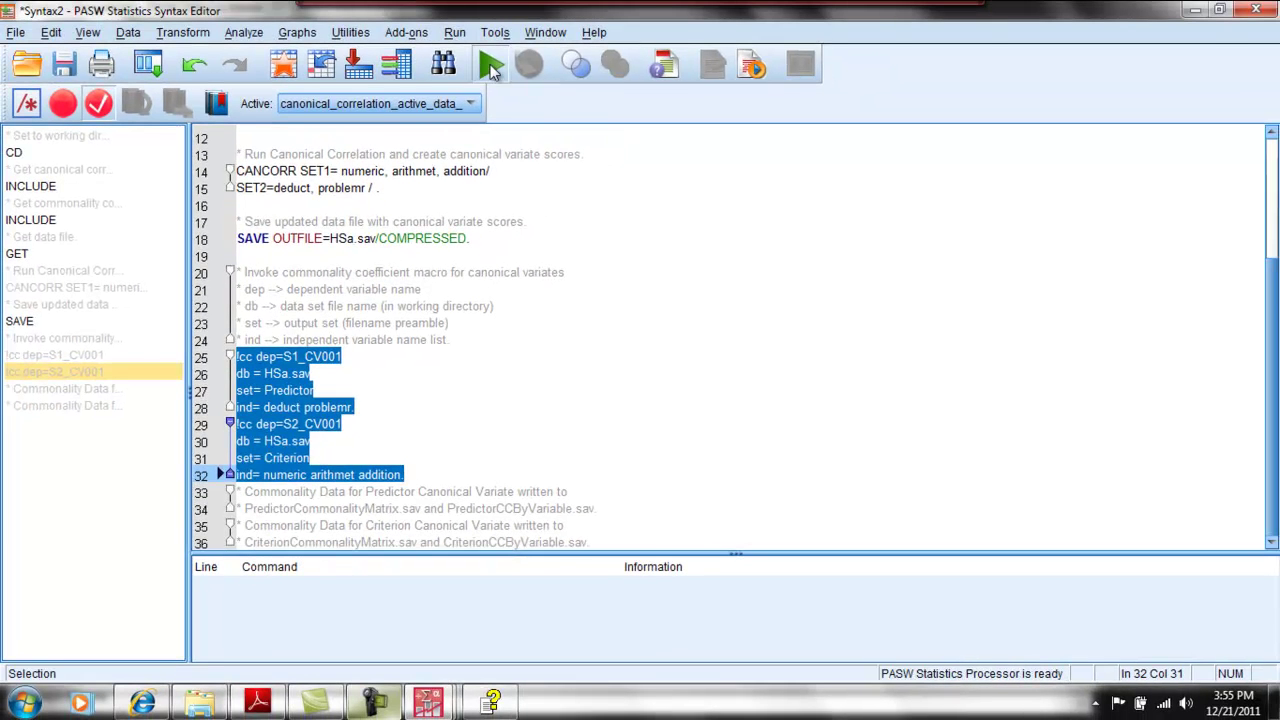
mouse_move(441, 705)
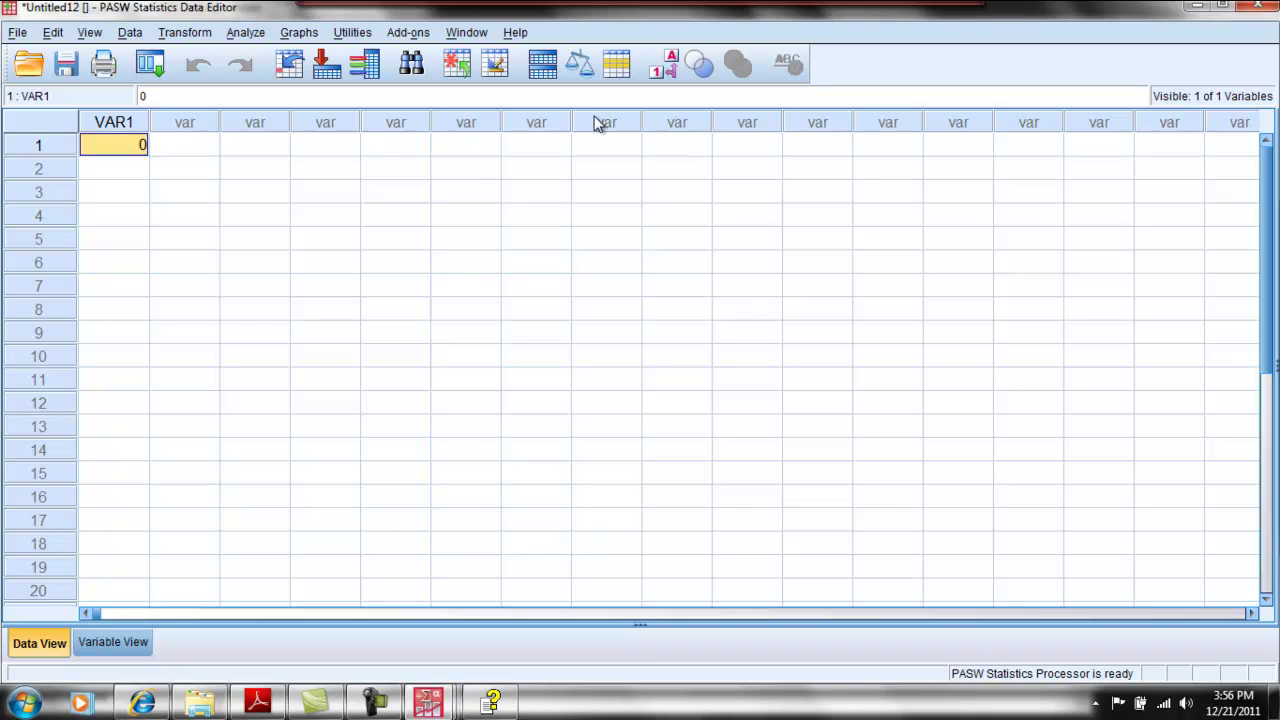
- Review the six new Criterion and Predictor commonality files in Stats, then open Criterionaps
click(199, 703)
click(441, 521)
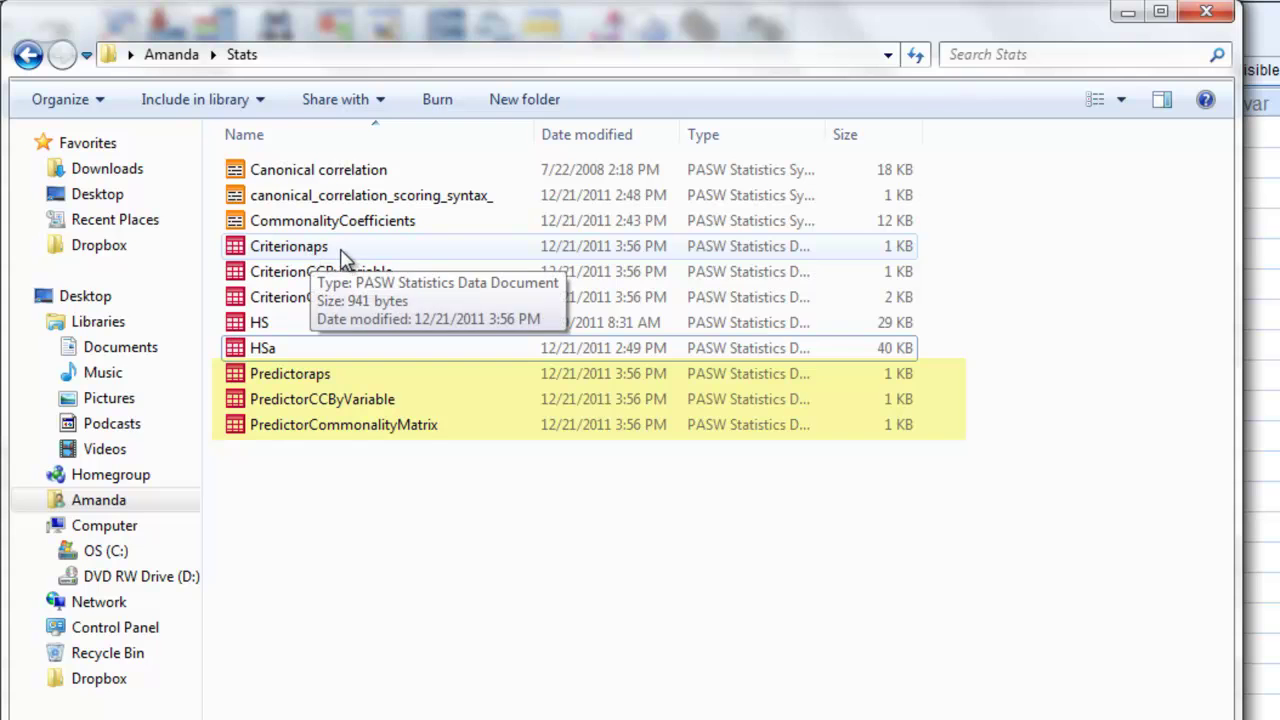
drag(345, 258, 300, 300)
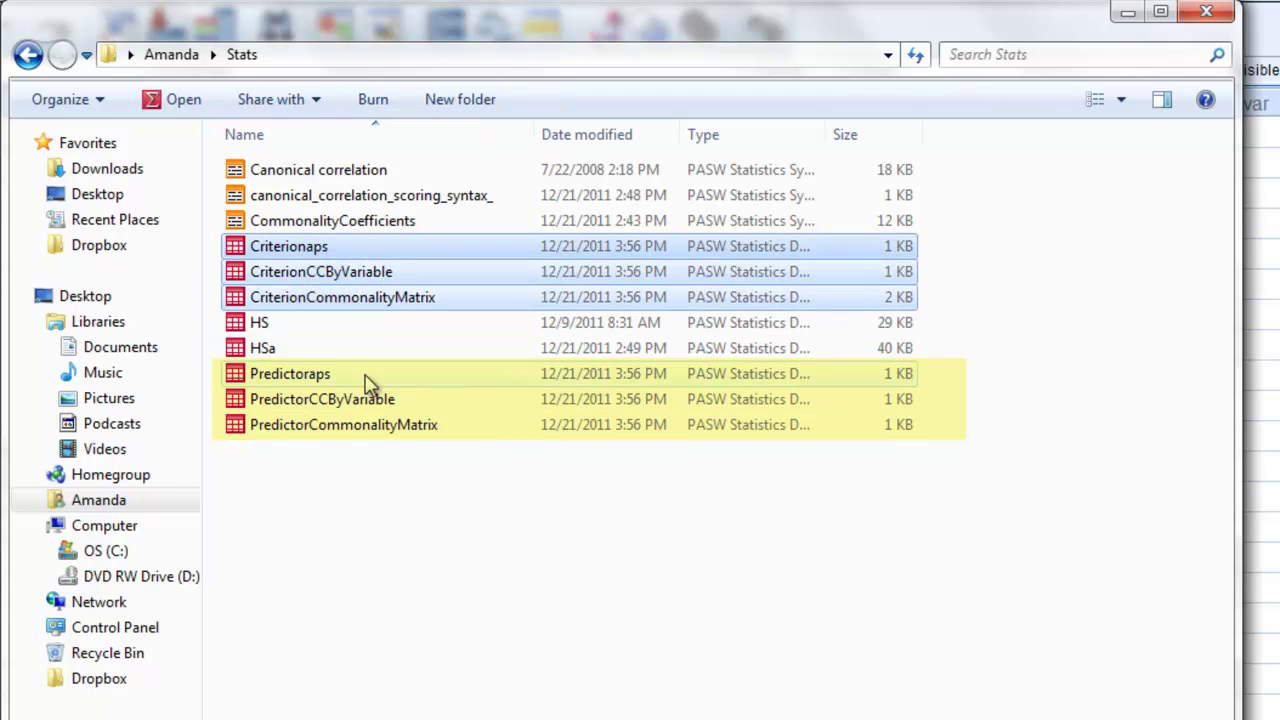
drag(365, 375, 312, 452)
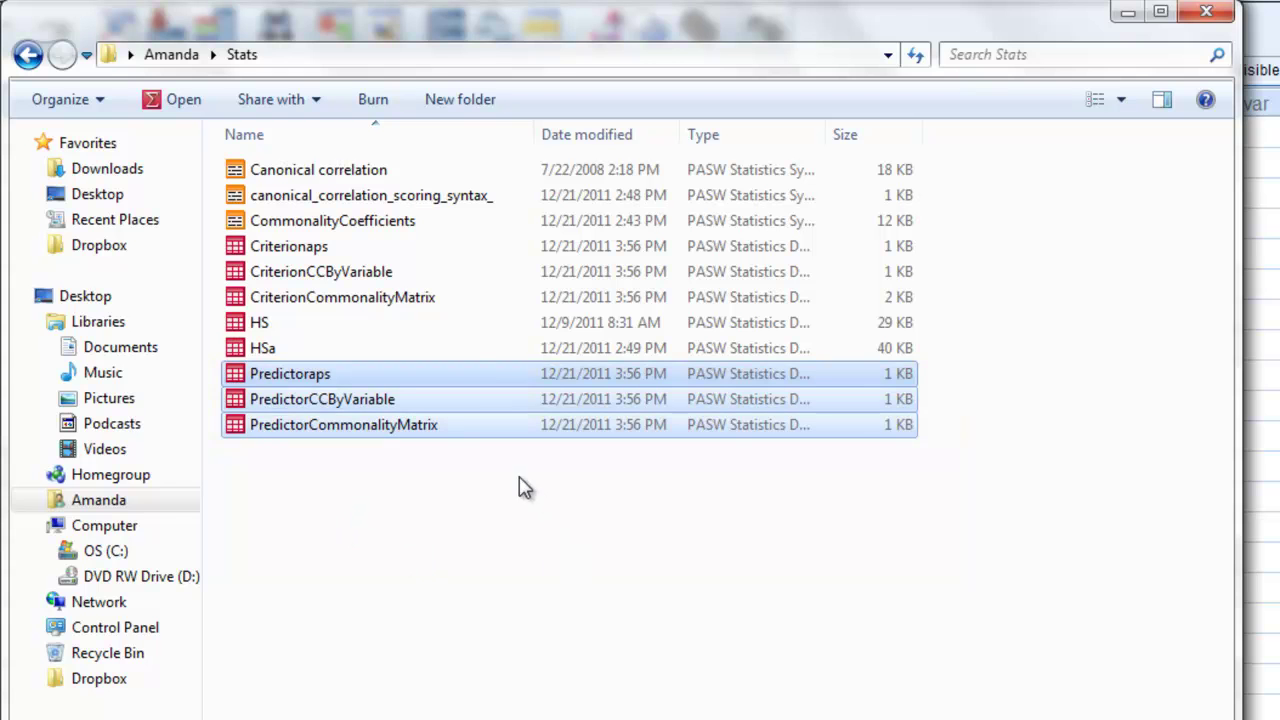
drag(406, 272, 398, 305)
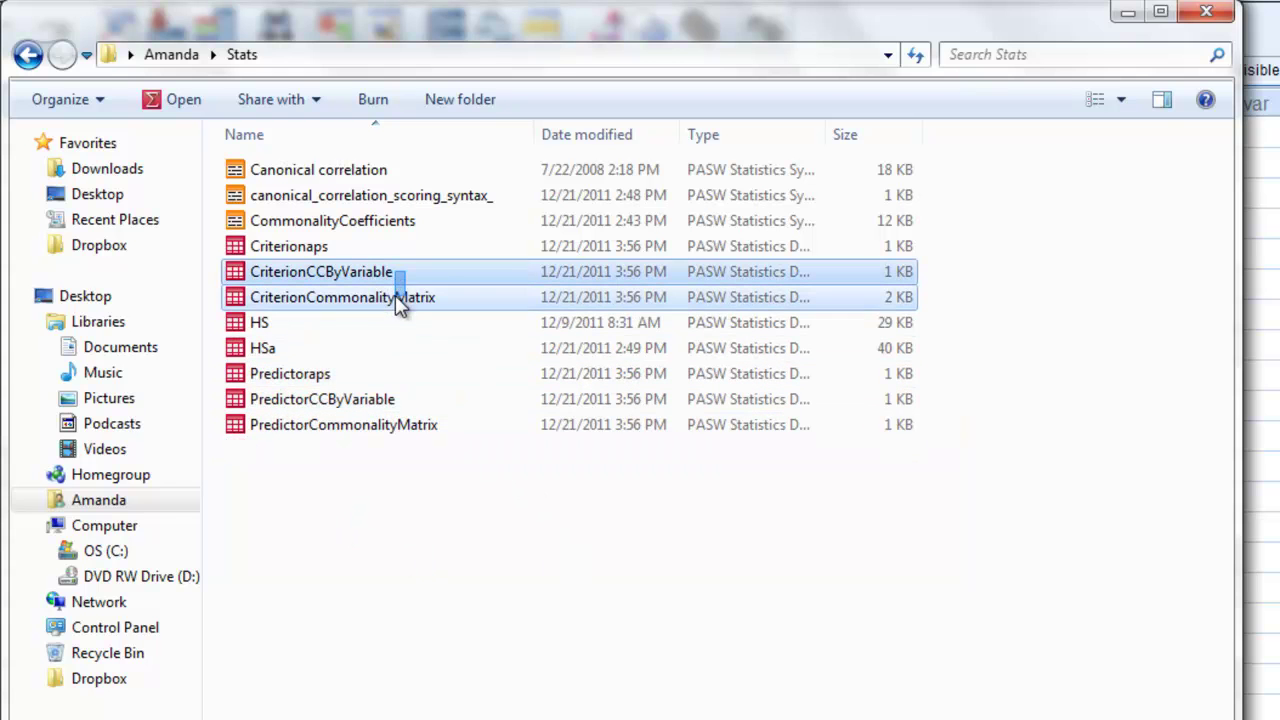
click(333, 246)
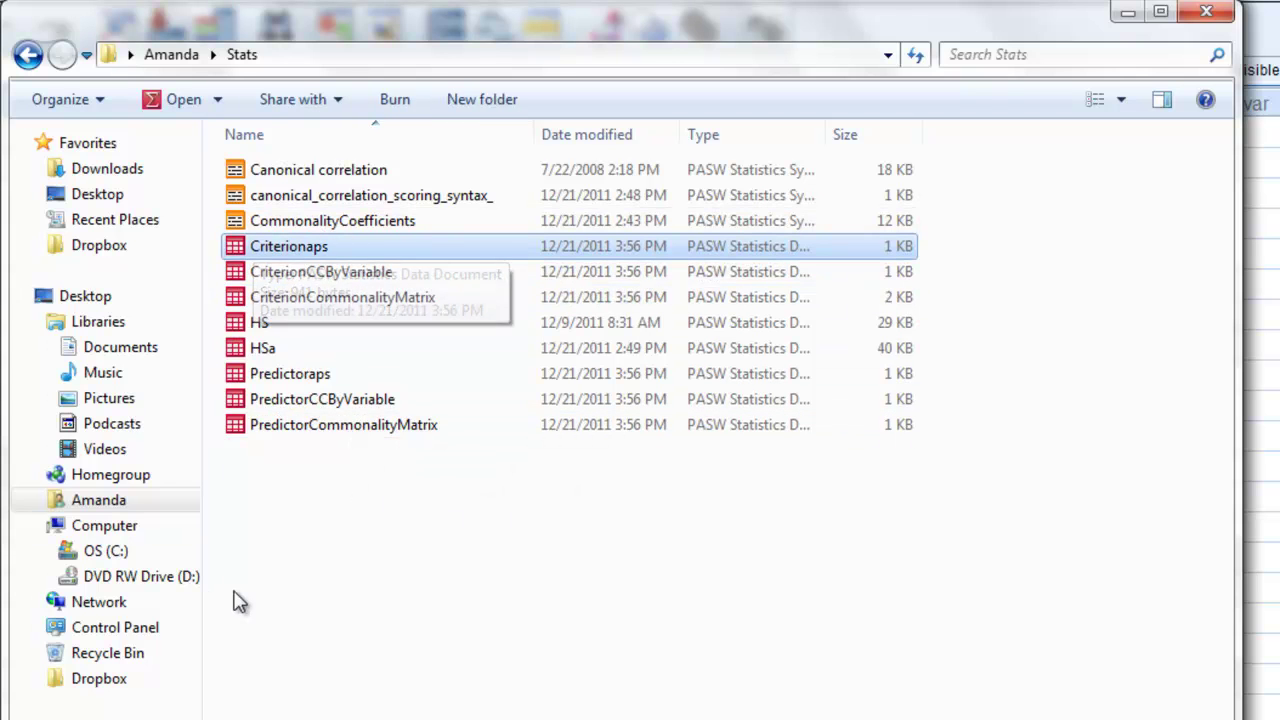
double_click(316, 253)
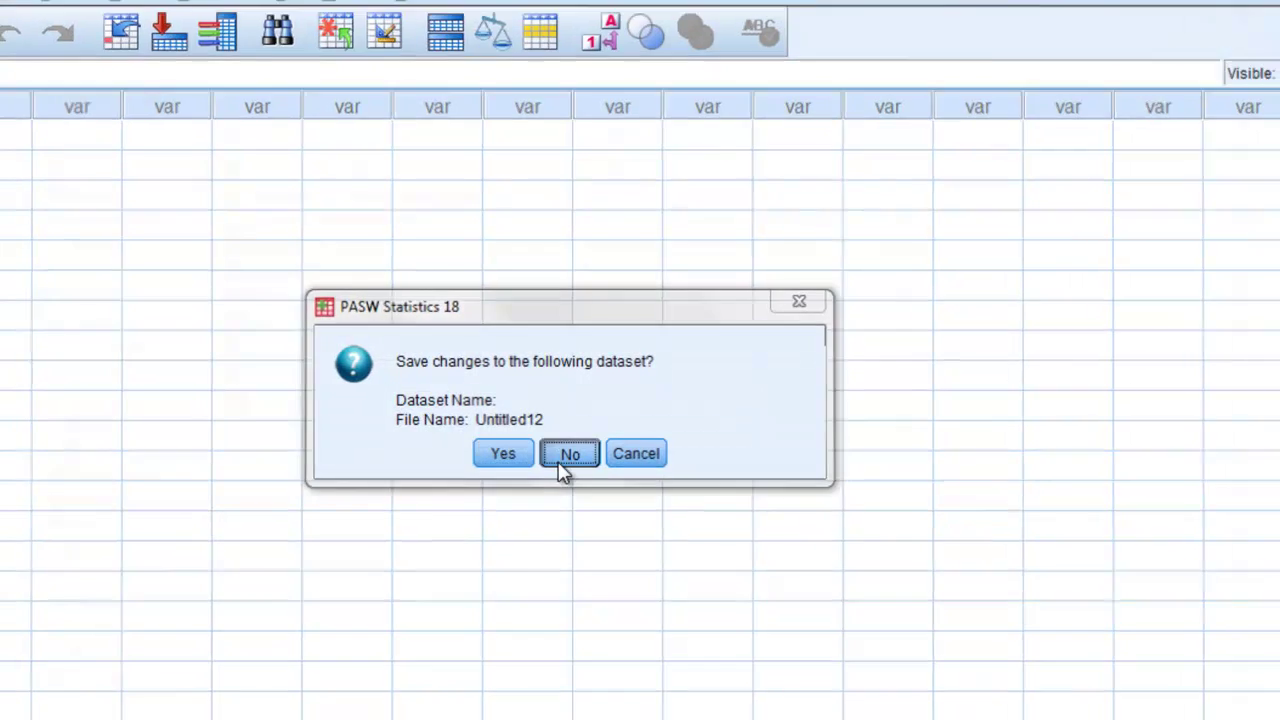
- Discard Untitled12, review subset R2 values in rows 1–3 and 4–7, then open CriterionCCByVariable
click(560, 466)
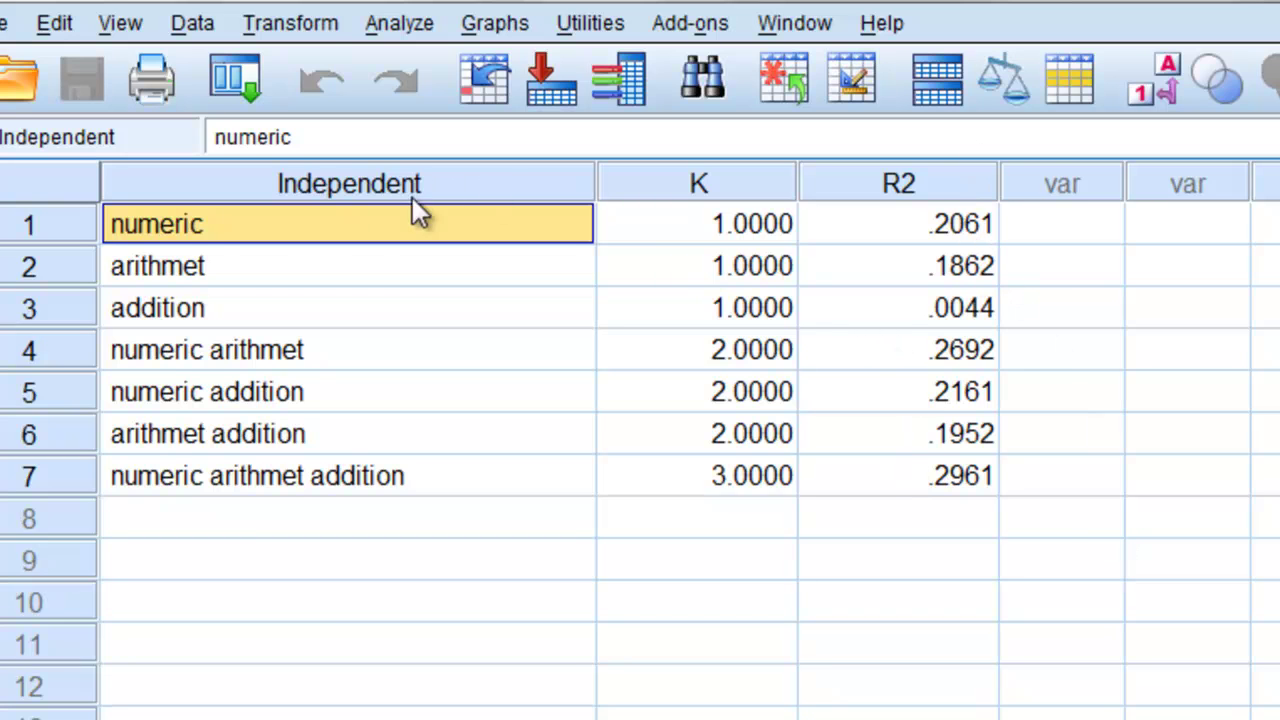
drag(206, 224, 190, 312)
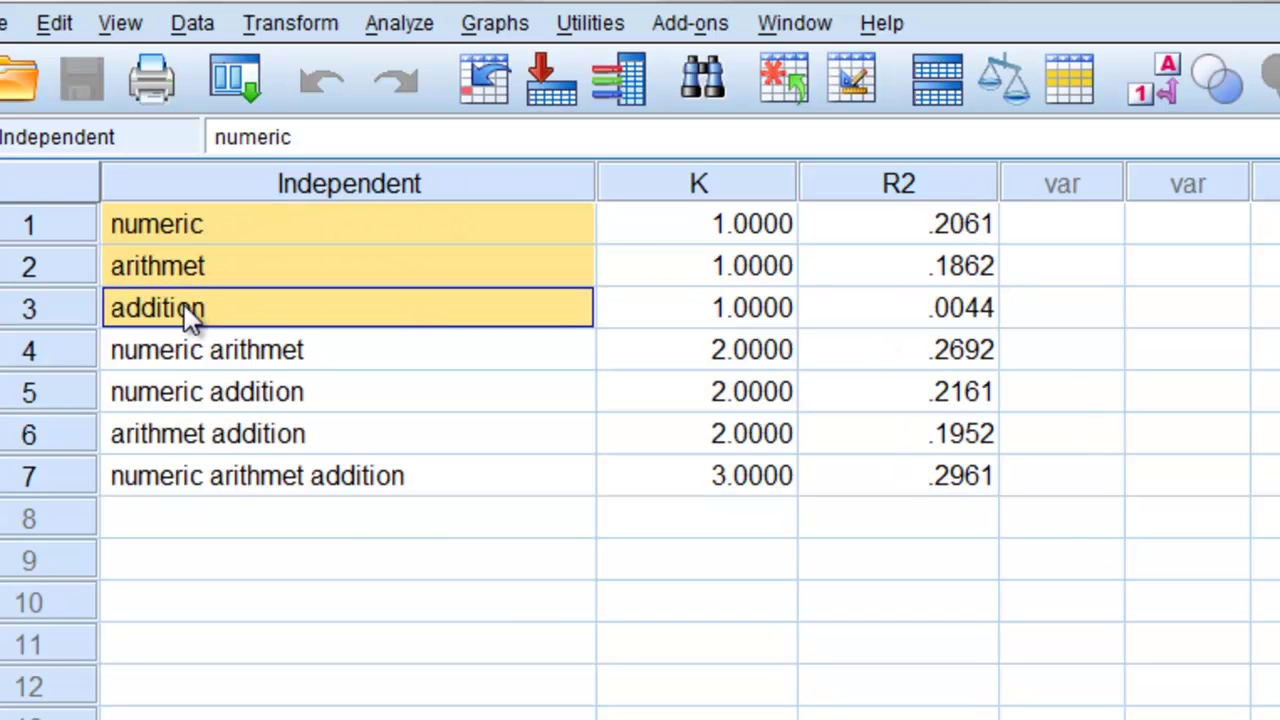
drag(149, 352, 171, 474)
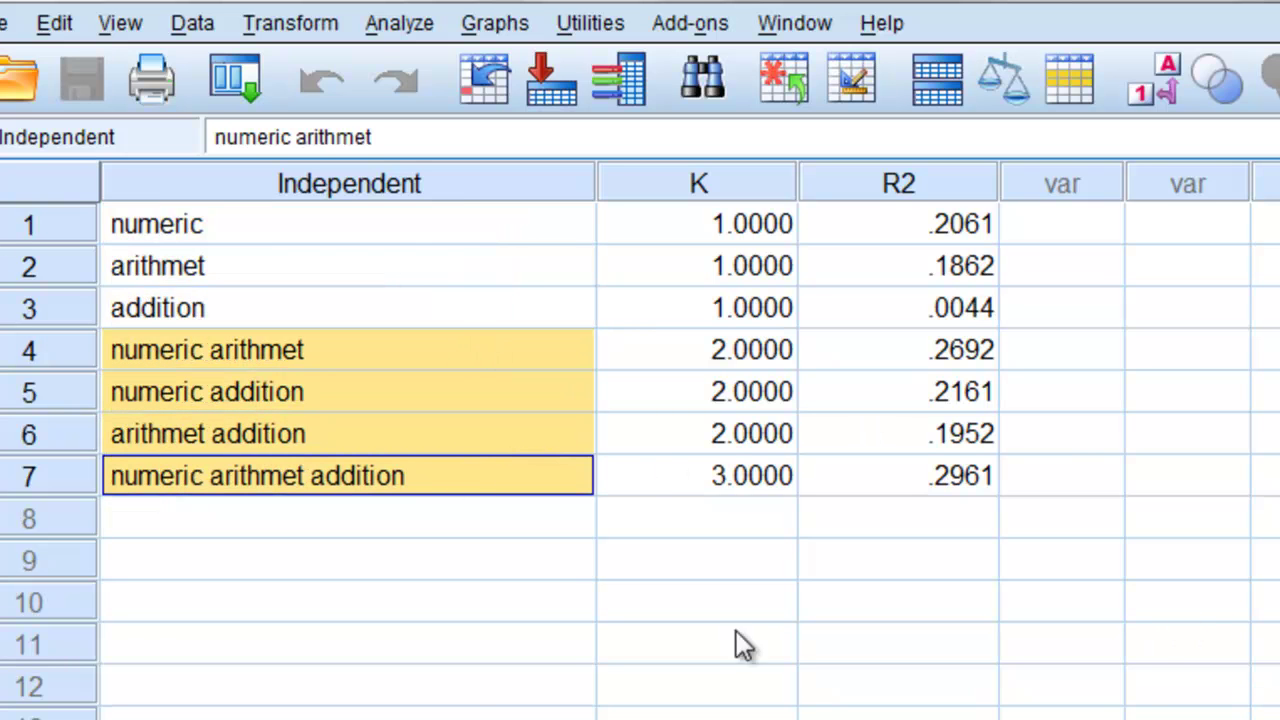
key(alt+Tab)
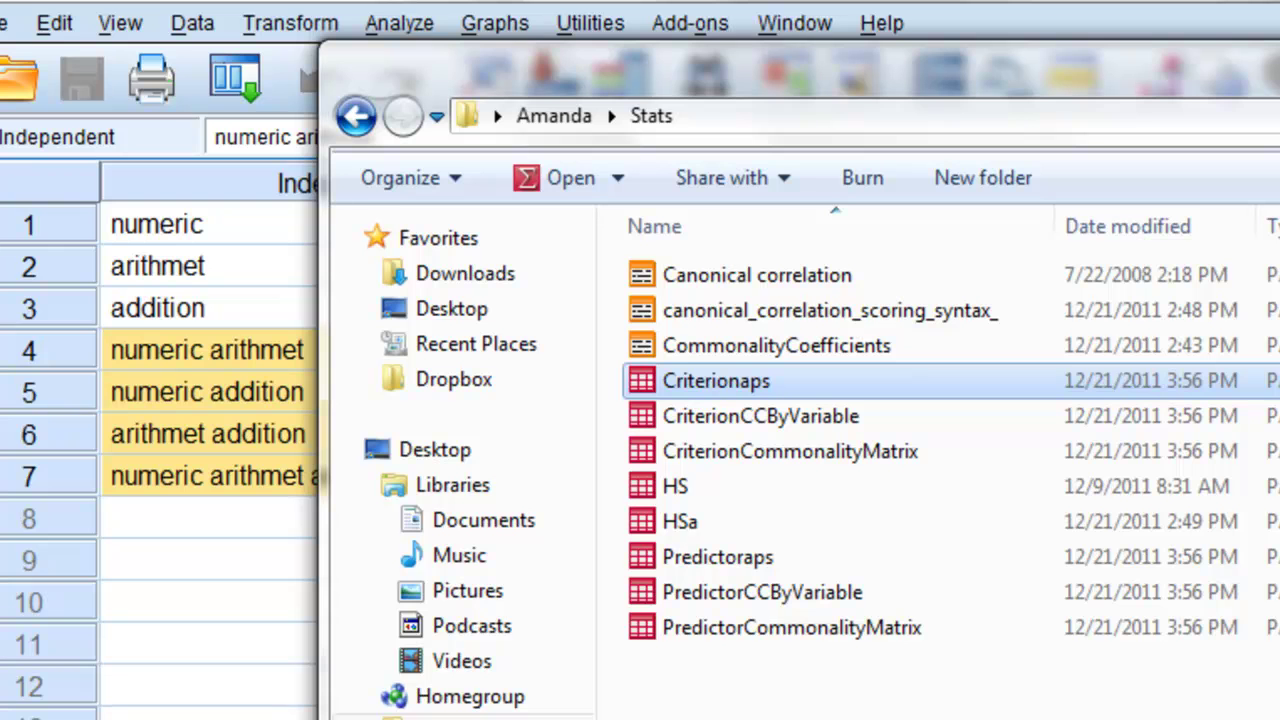
double_click(818, 415)
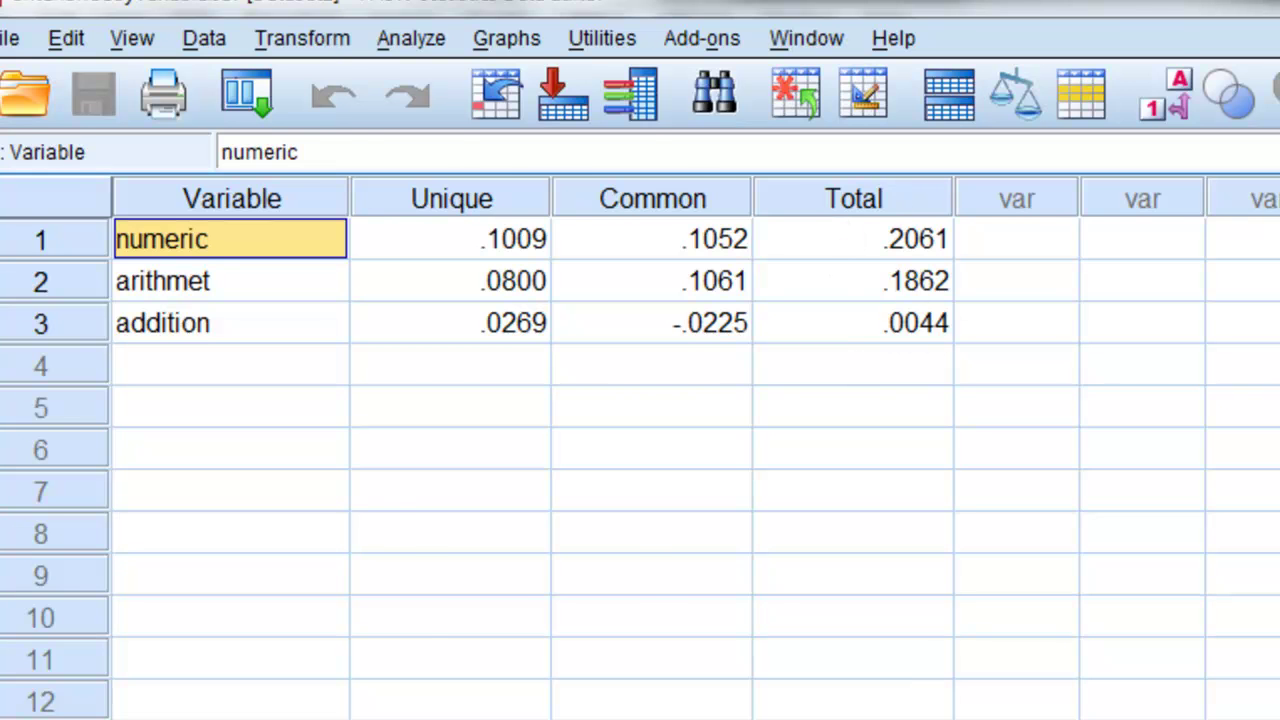
- Open CriterionCommonalityMatrix and review the unique, common and Total coefficients and percentages
key(alt+Tab)
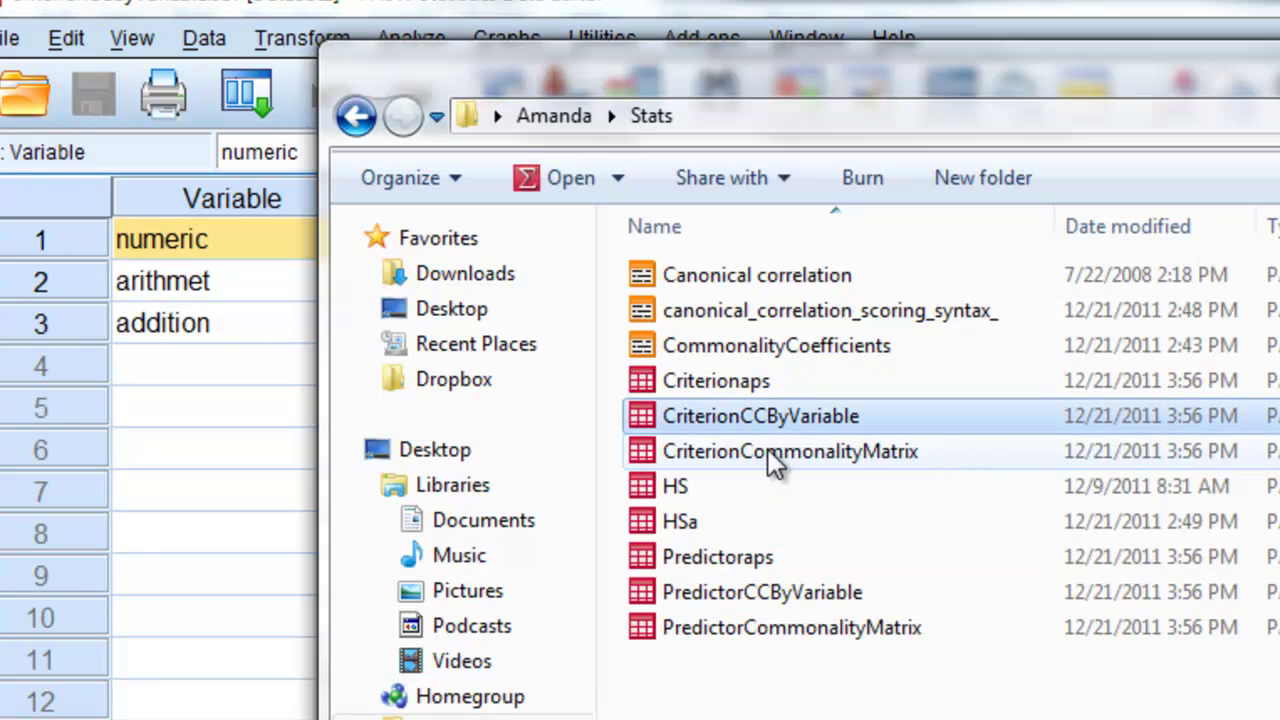
double_click(843, 451)
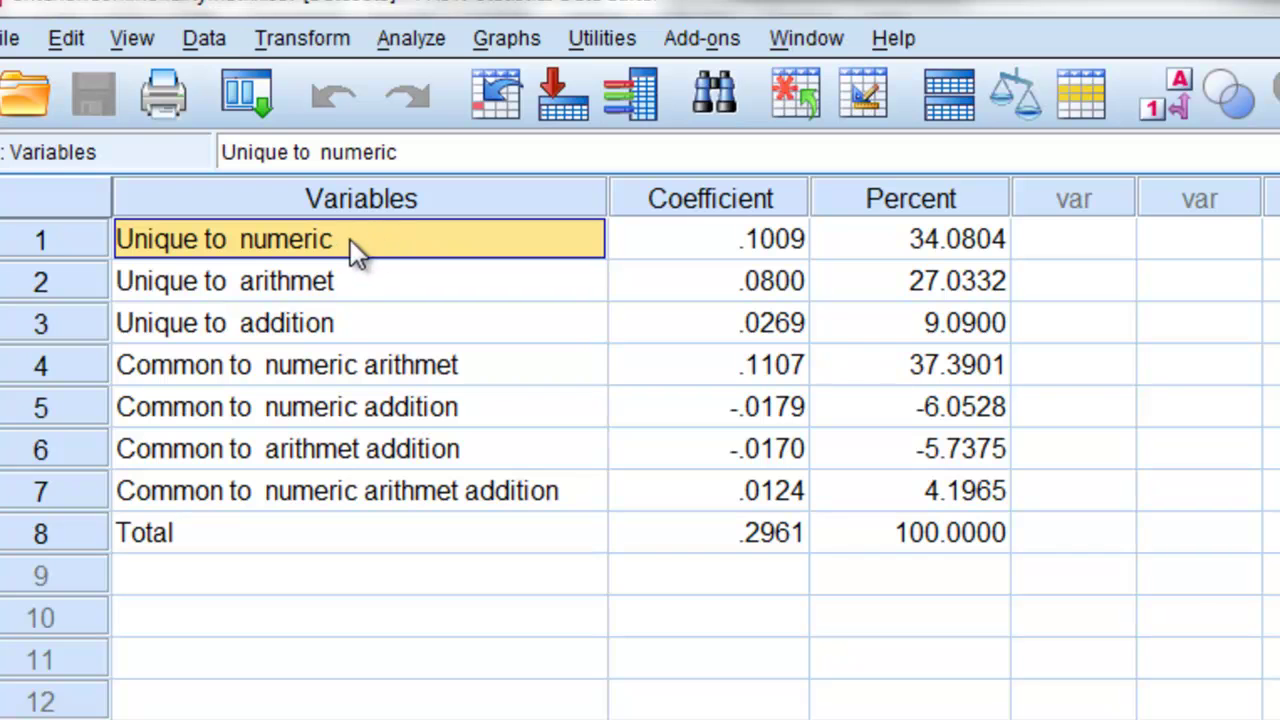
drag(348, 276, 350, 316)
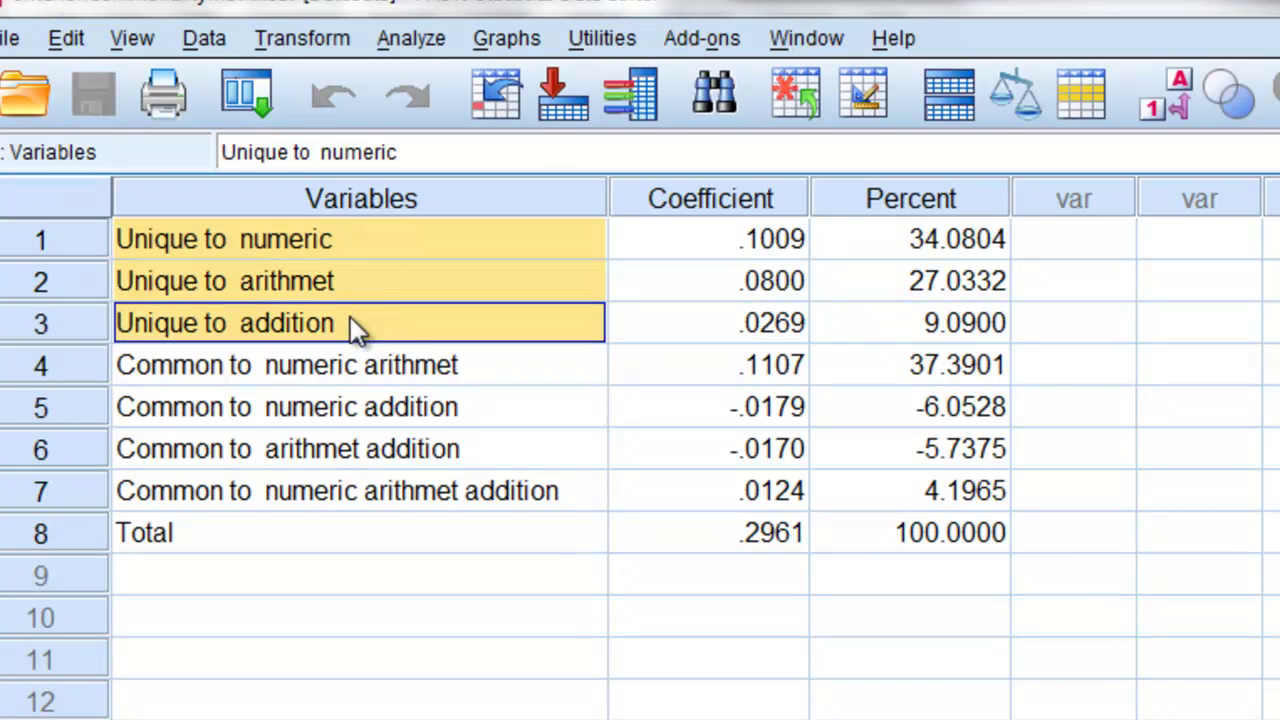
click(798, 238)
drag(955, 241, 975, 332)
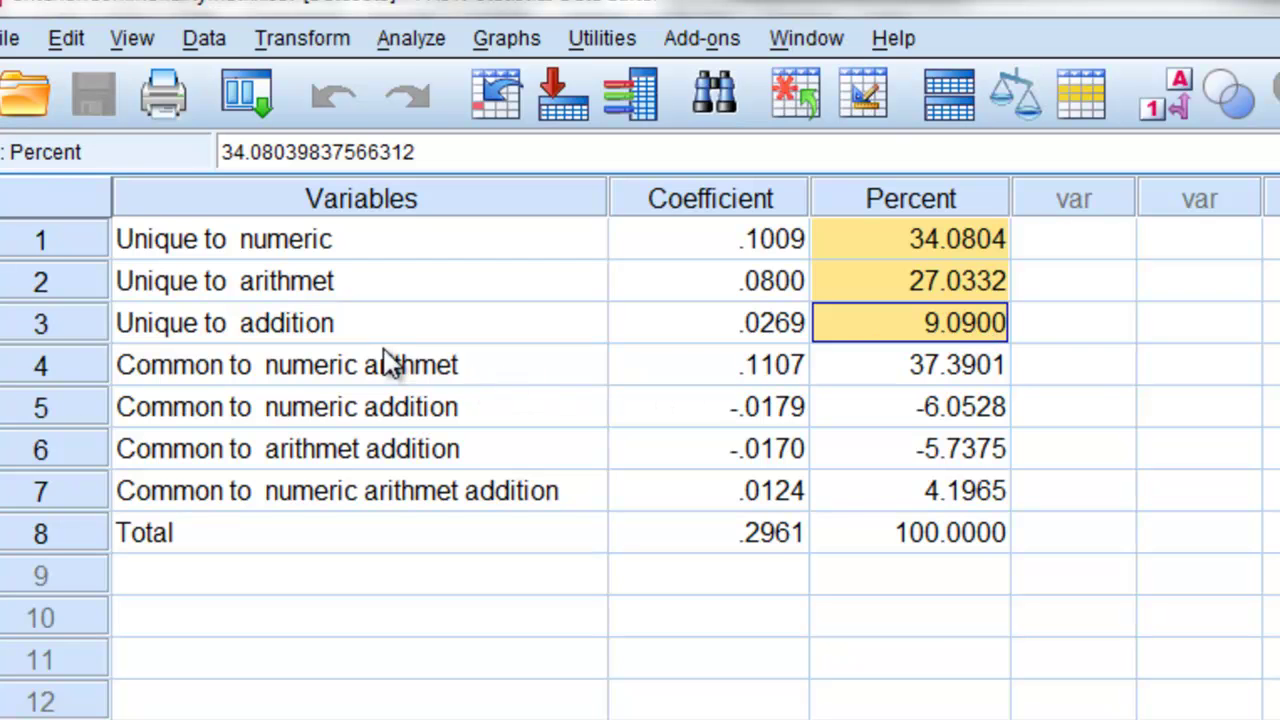
drag(373, 361, 1007, 495)
drag(798, 541, 893, 539)
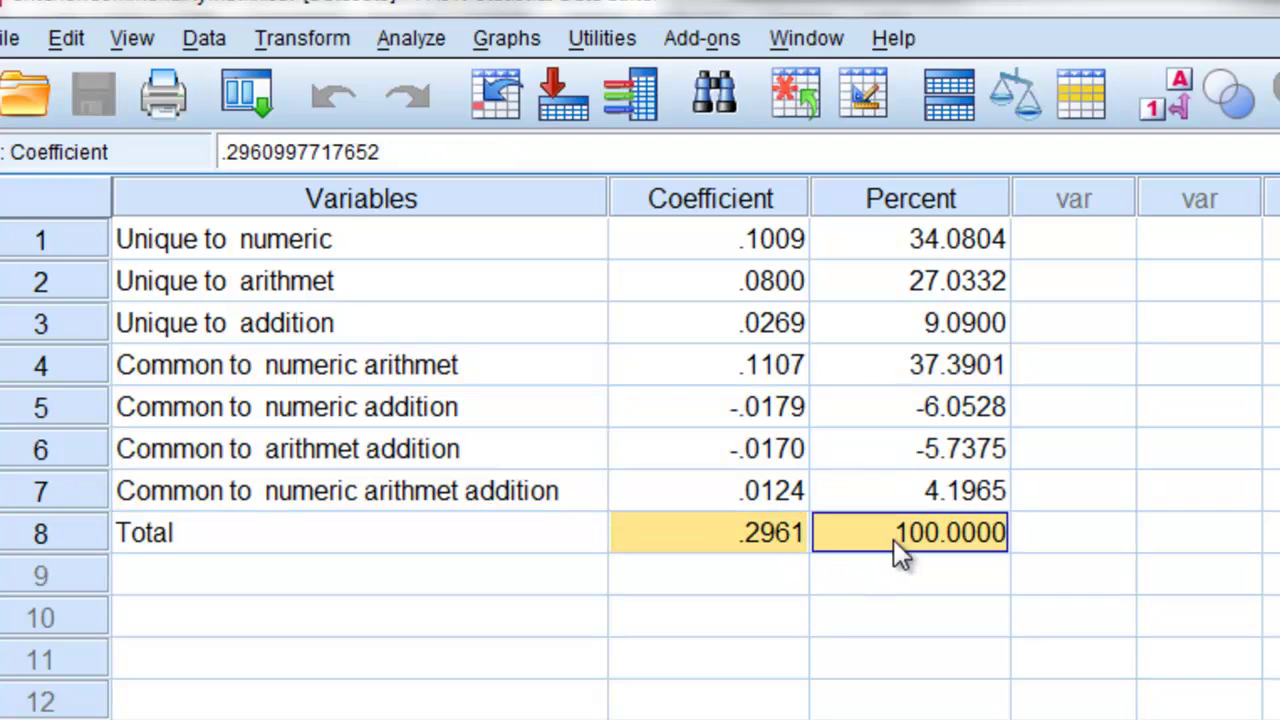
- Go over the three Criterion and three Predictor output files in the Stats folder
key(alt+Tab)
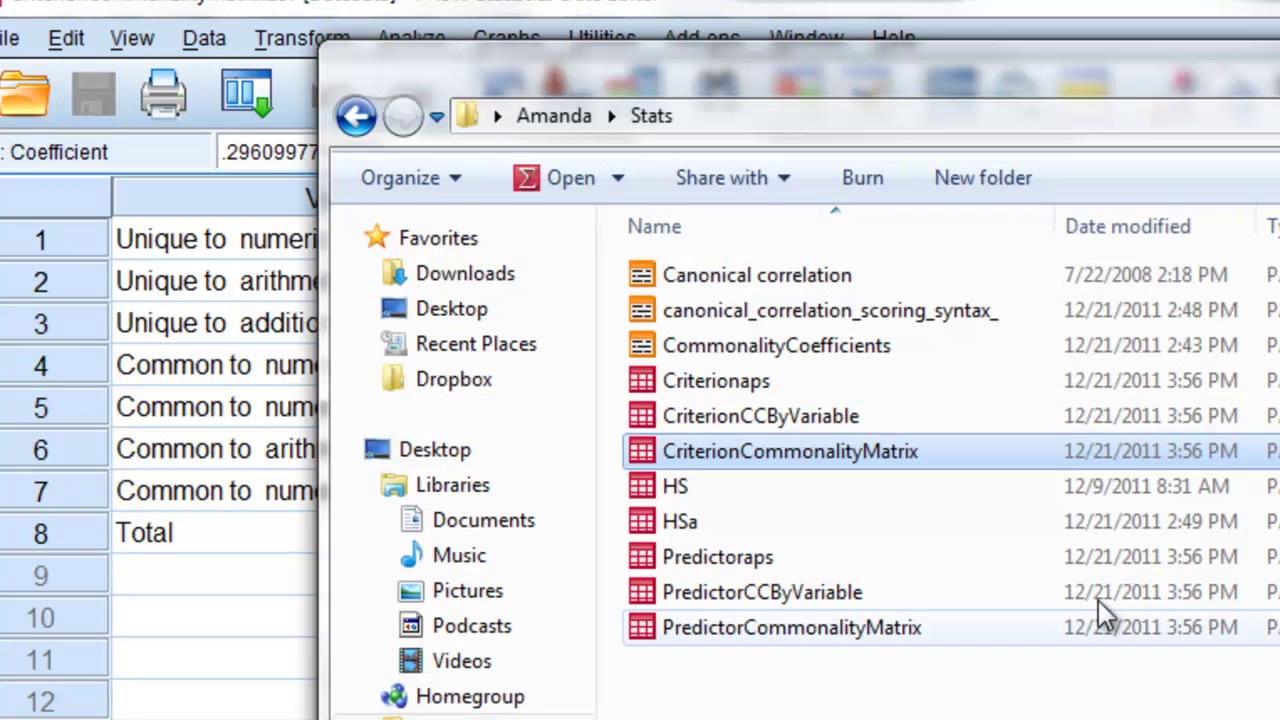
drag(861, 388, 815, 450)
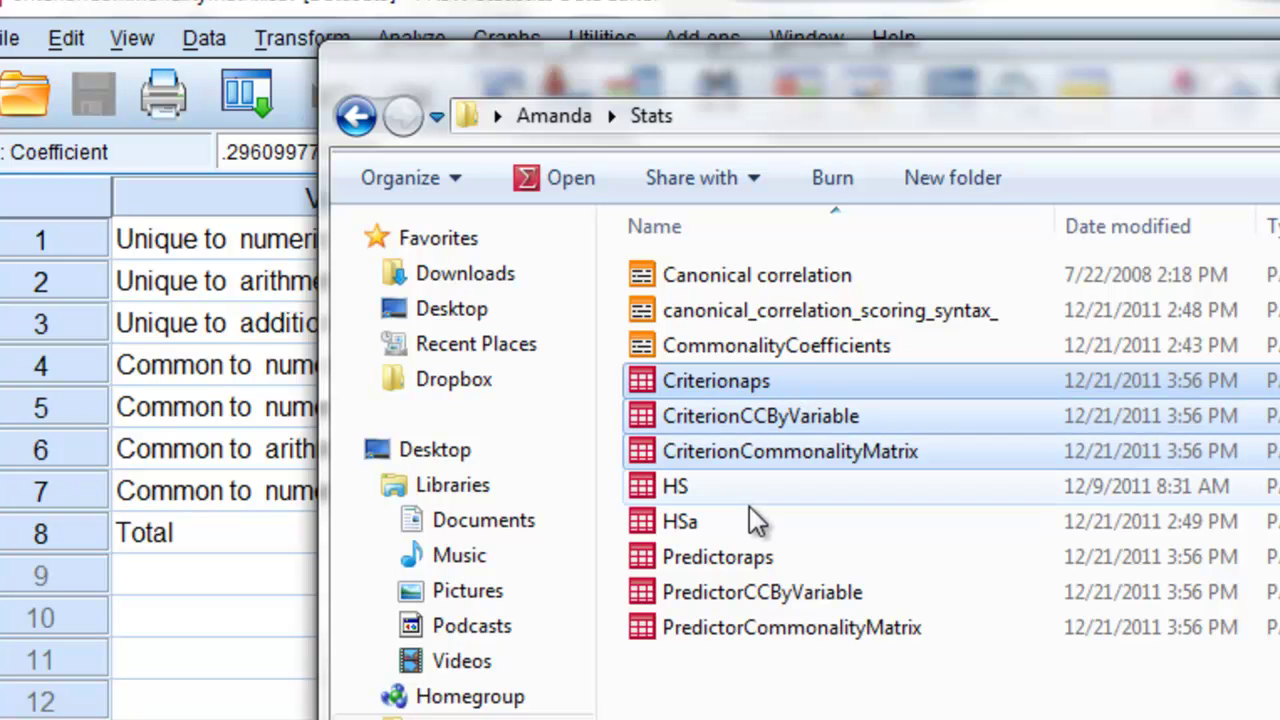
drag(838, 560, 733, 630)
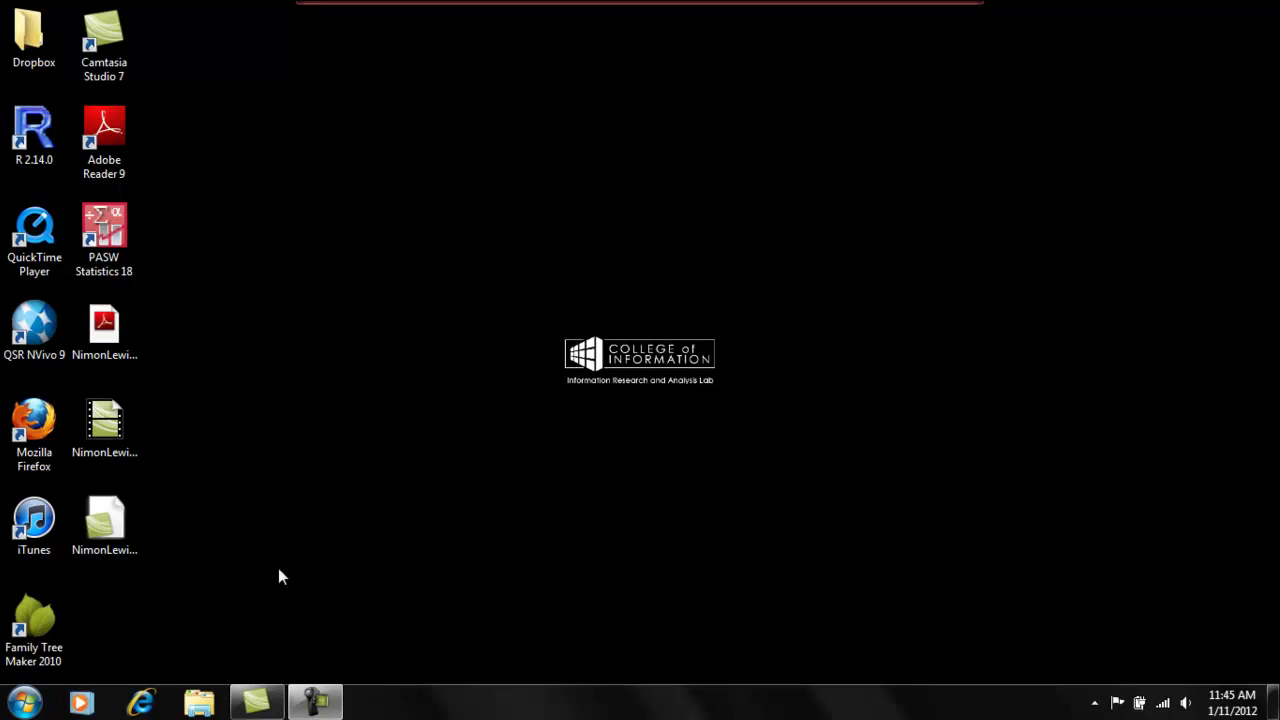
click(142, 703)
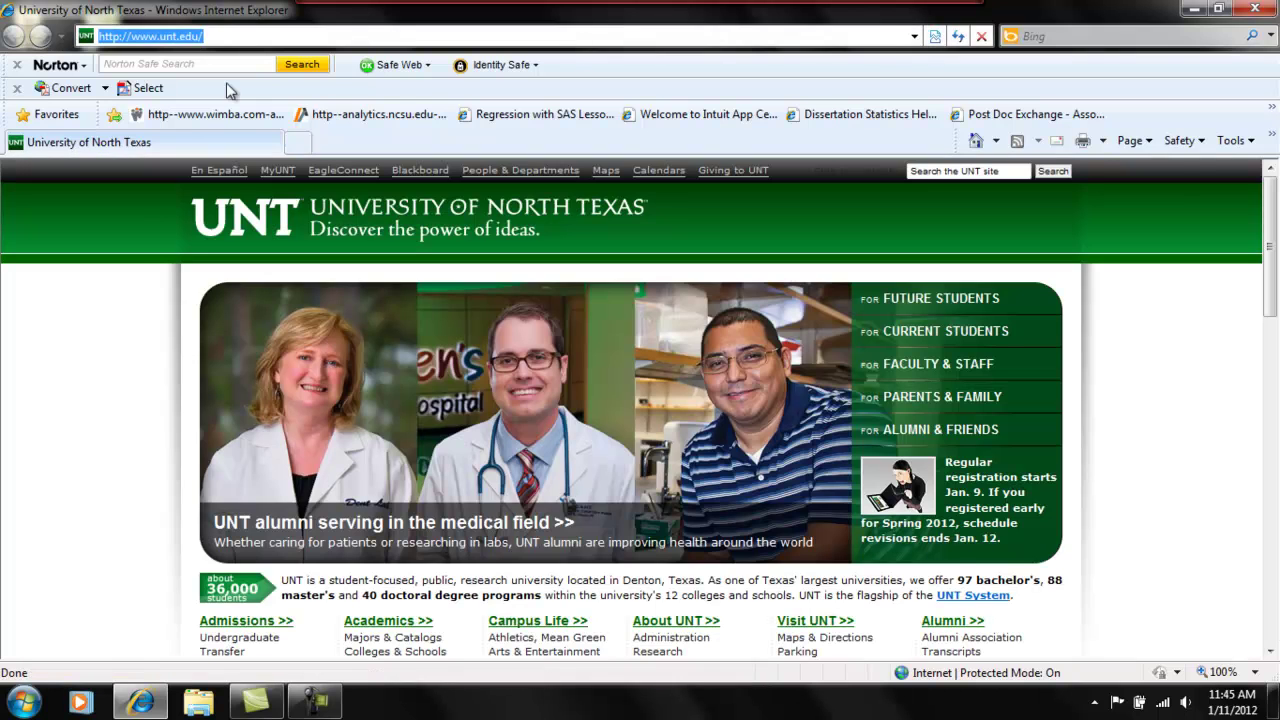
text(www.coi)
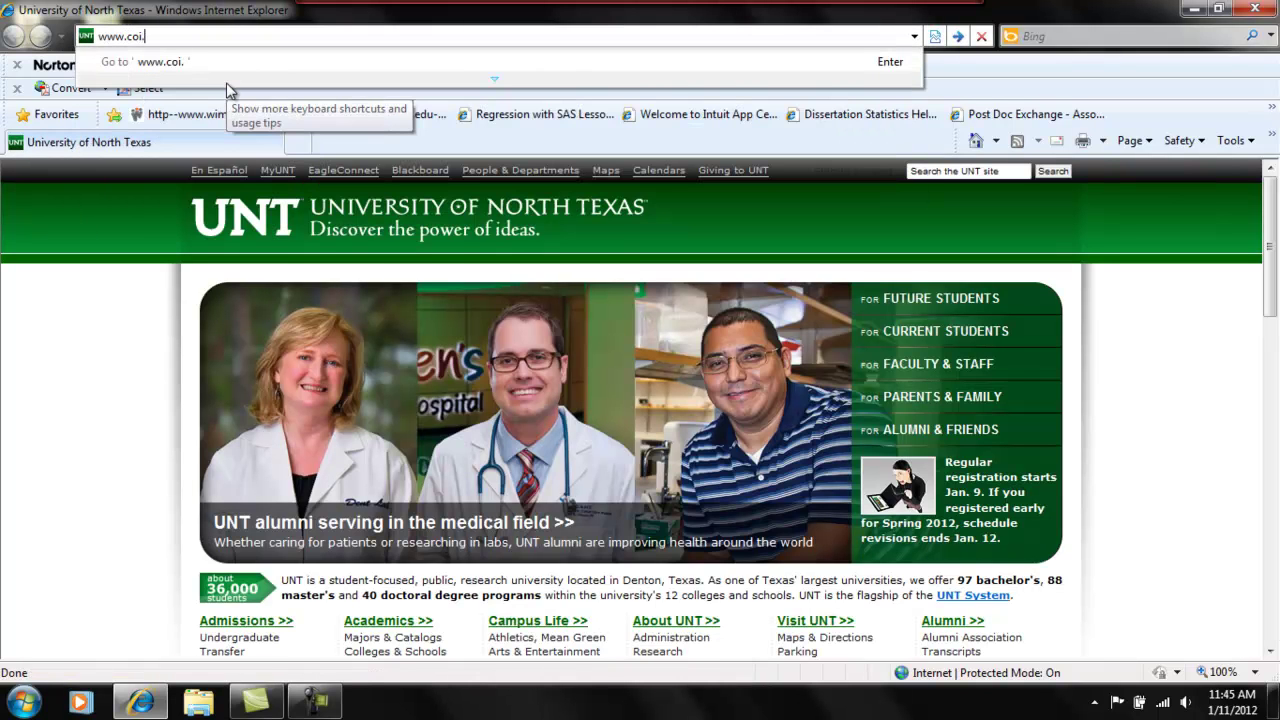
text(.unt.e)
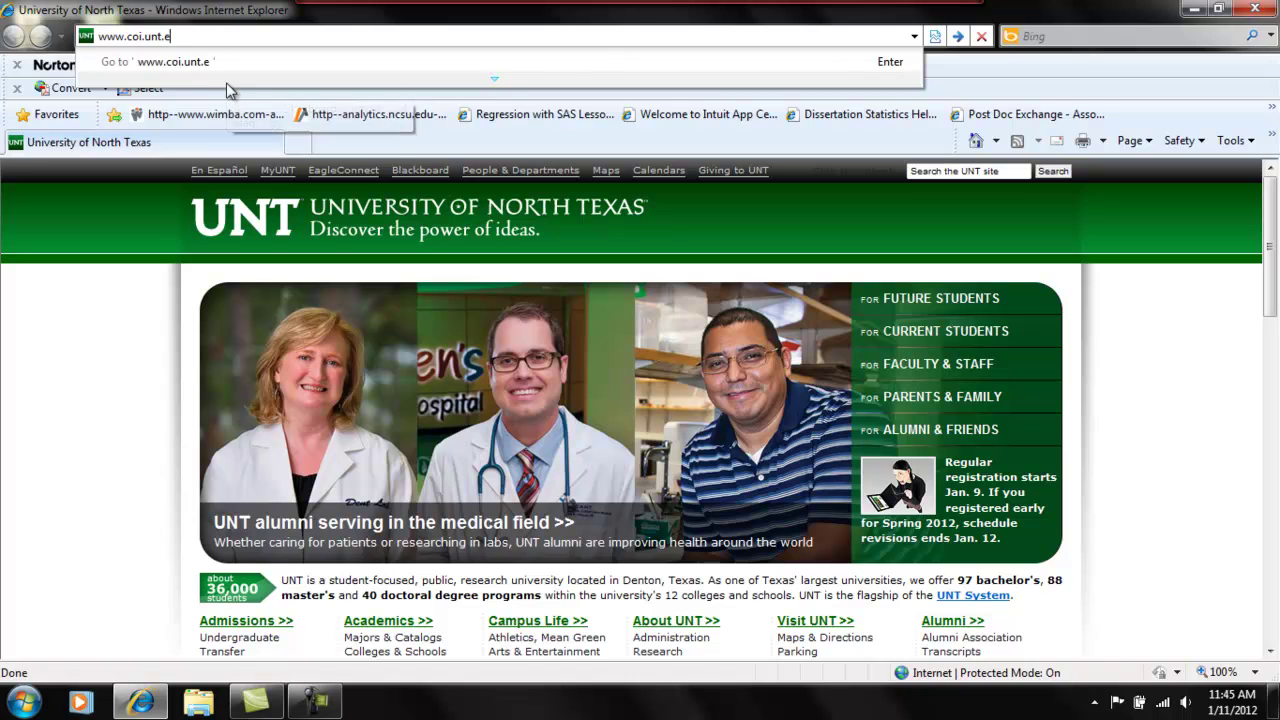
text(du/ira)
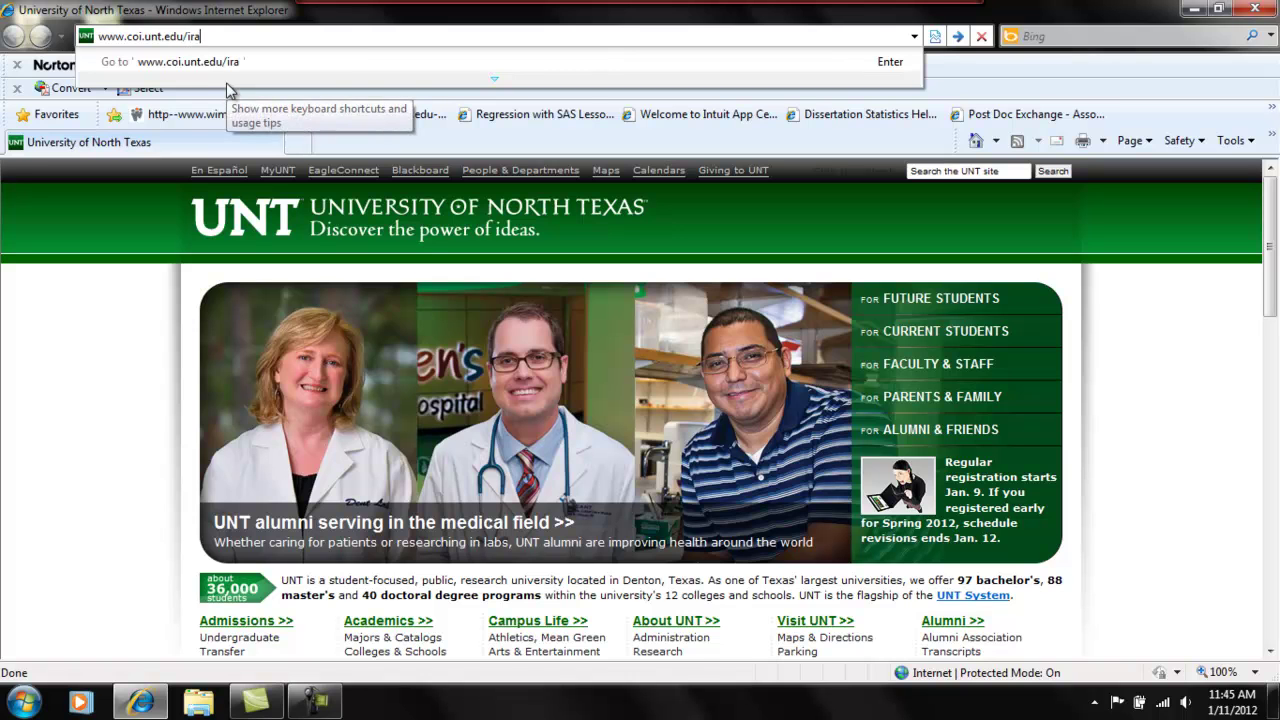
text(lab)
key(Return)
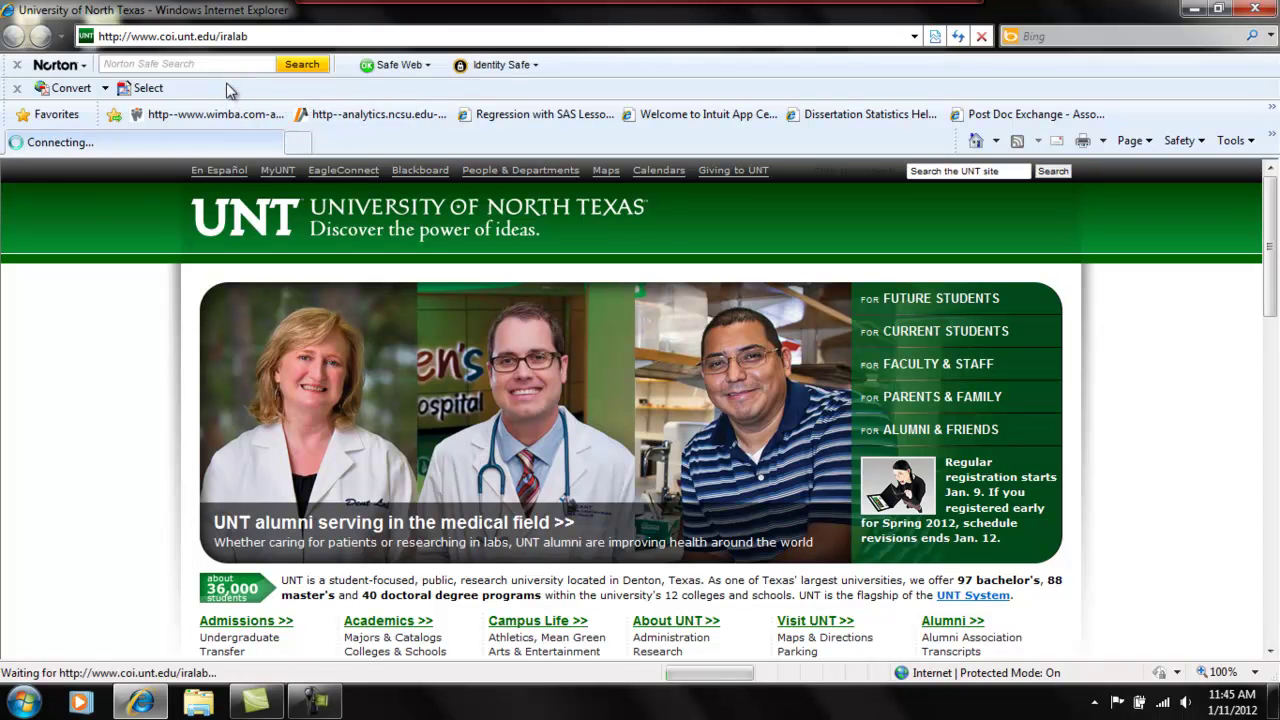